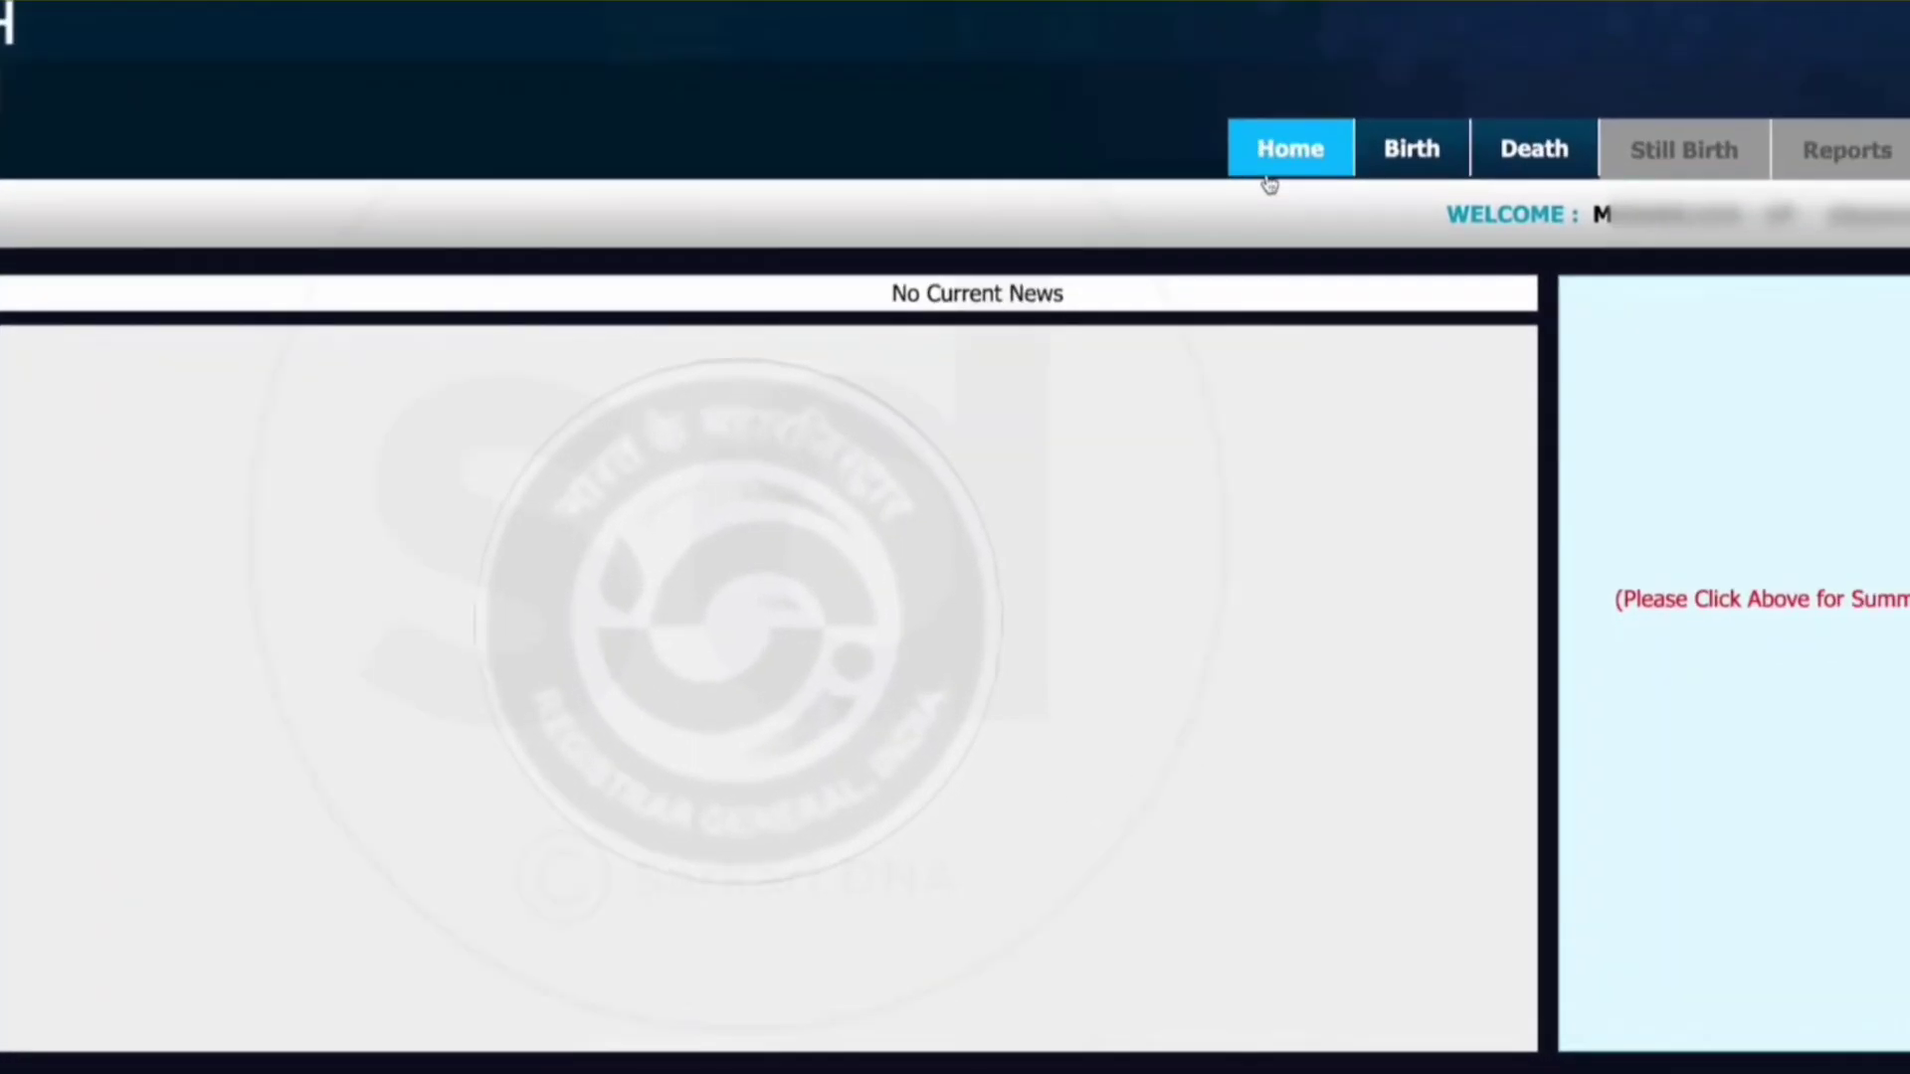
# - Start a new birth registration and keep the secondary language set to None
pyautogui.moveTo(1597, 191)
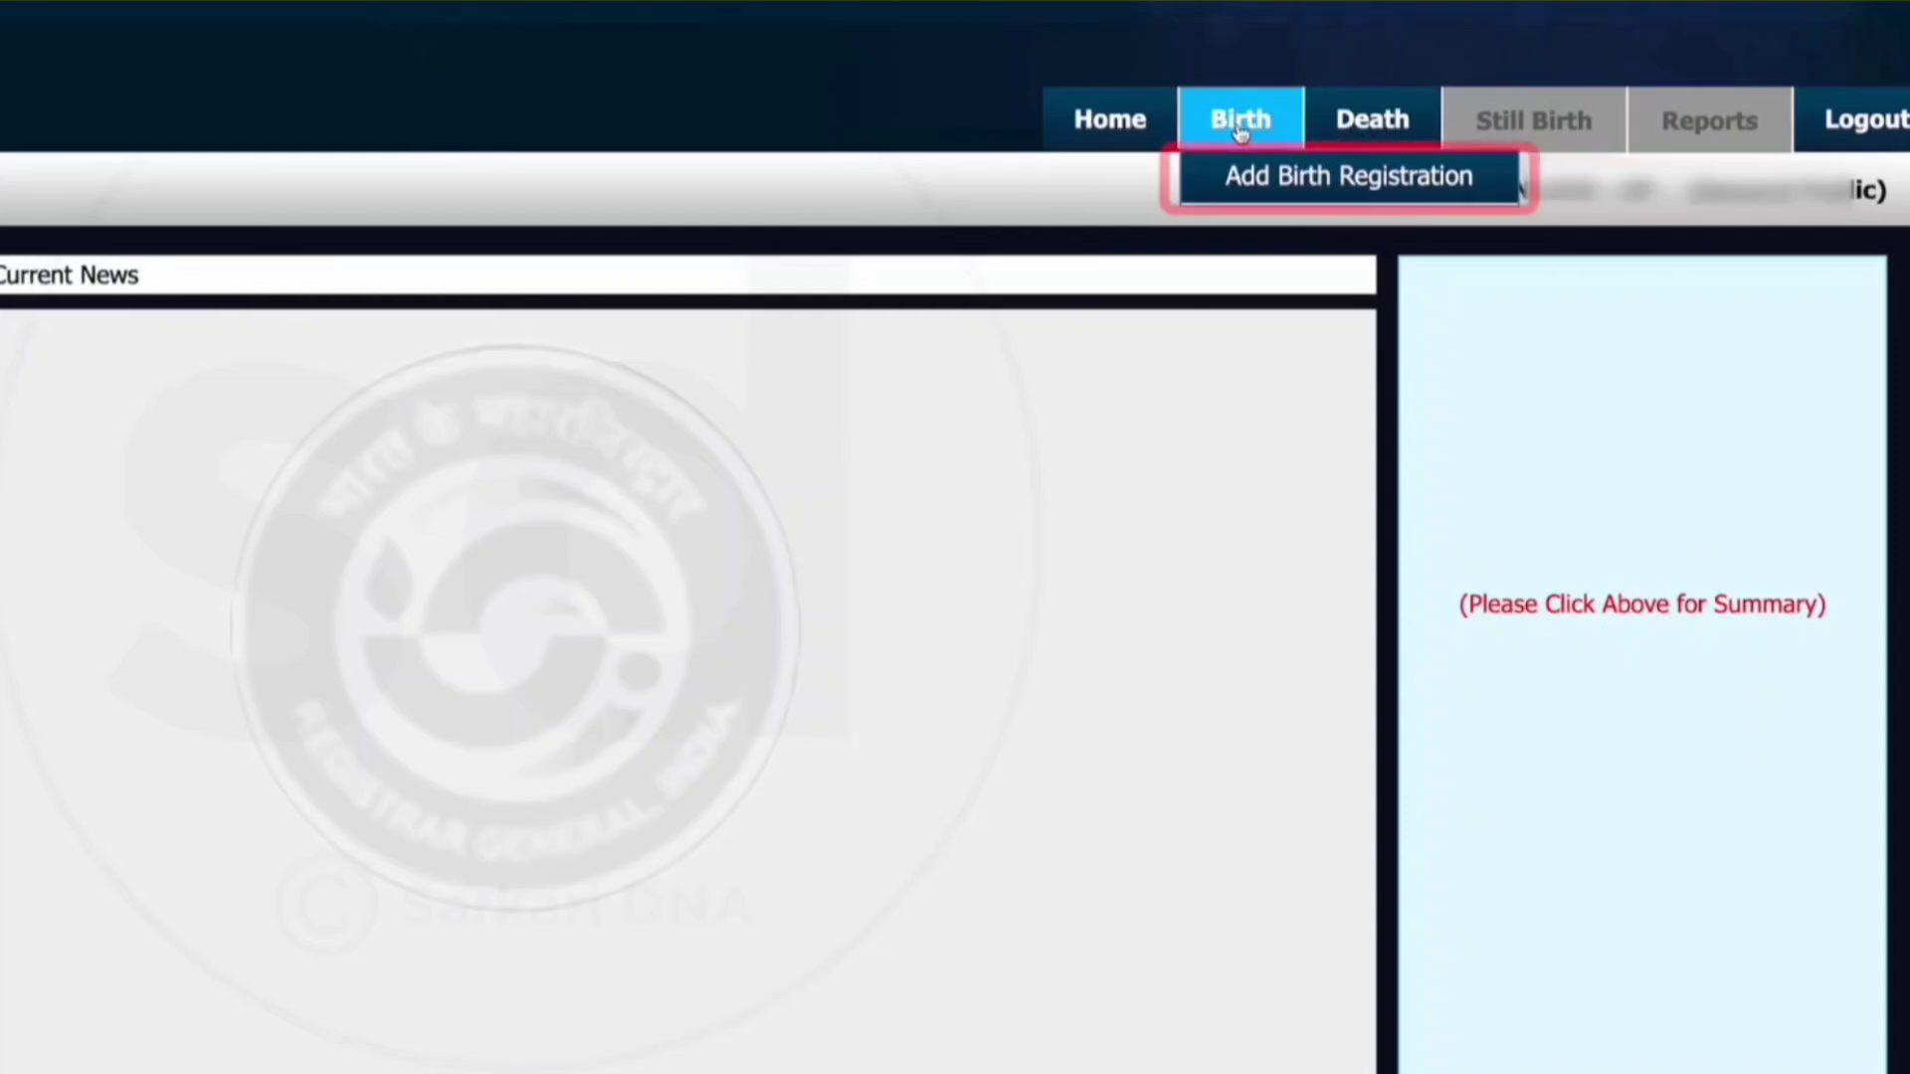
pyautogui.click(1283, 184)
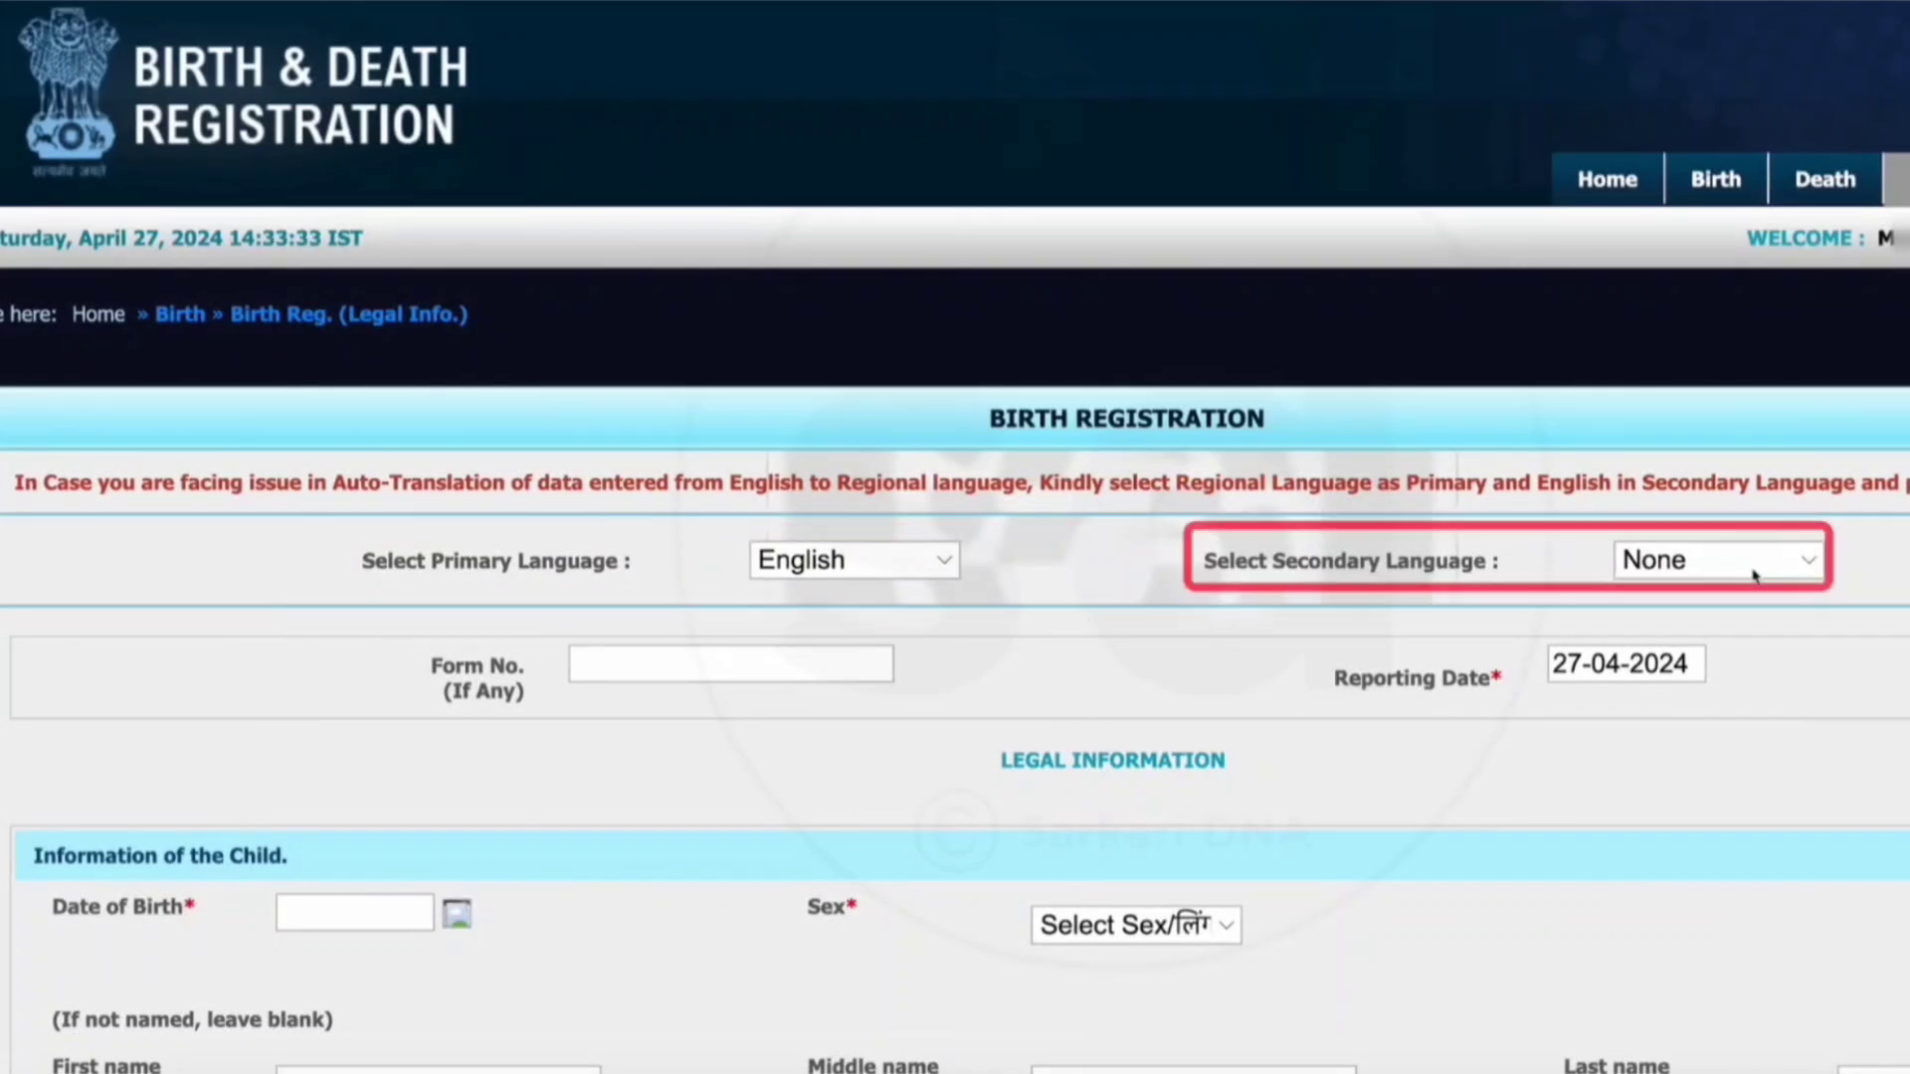
pyautogui.click(1754, 575)
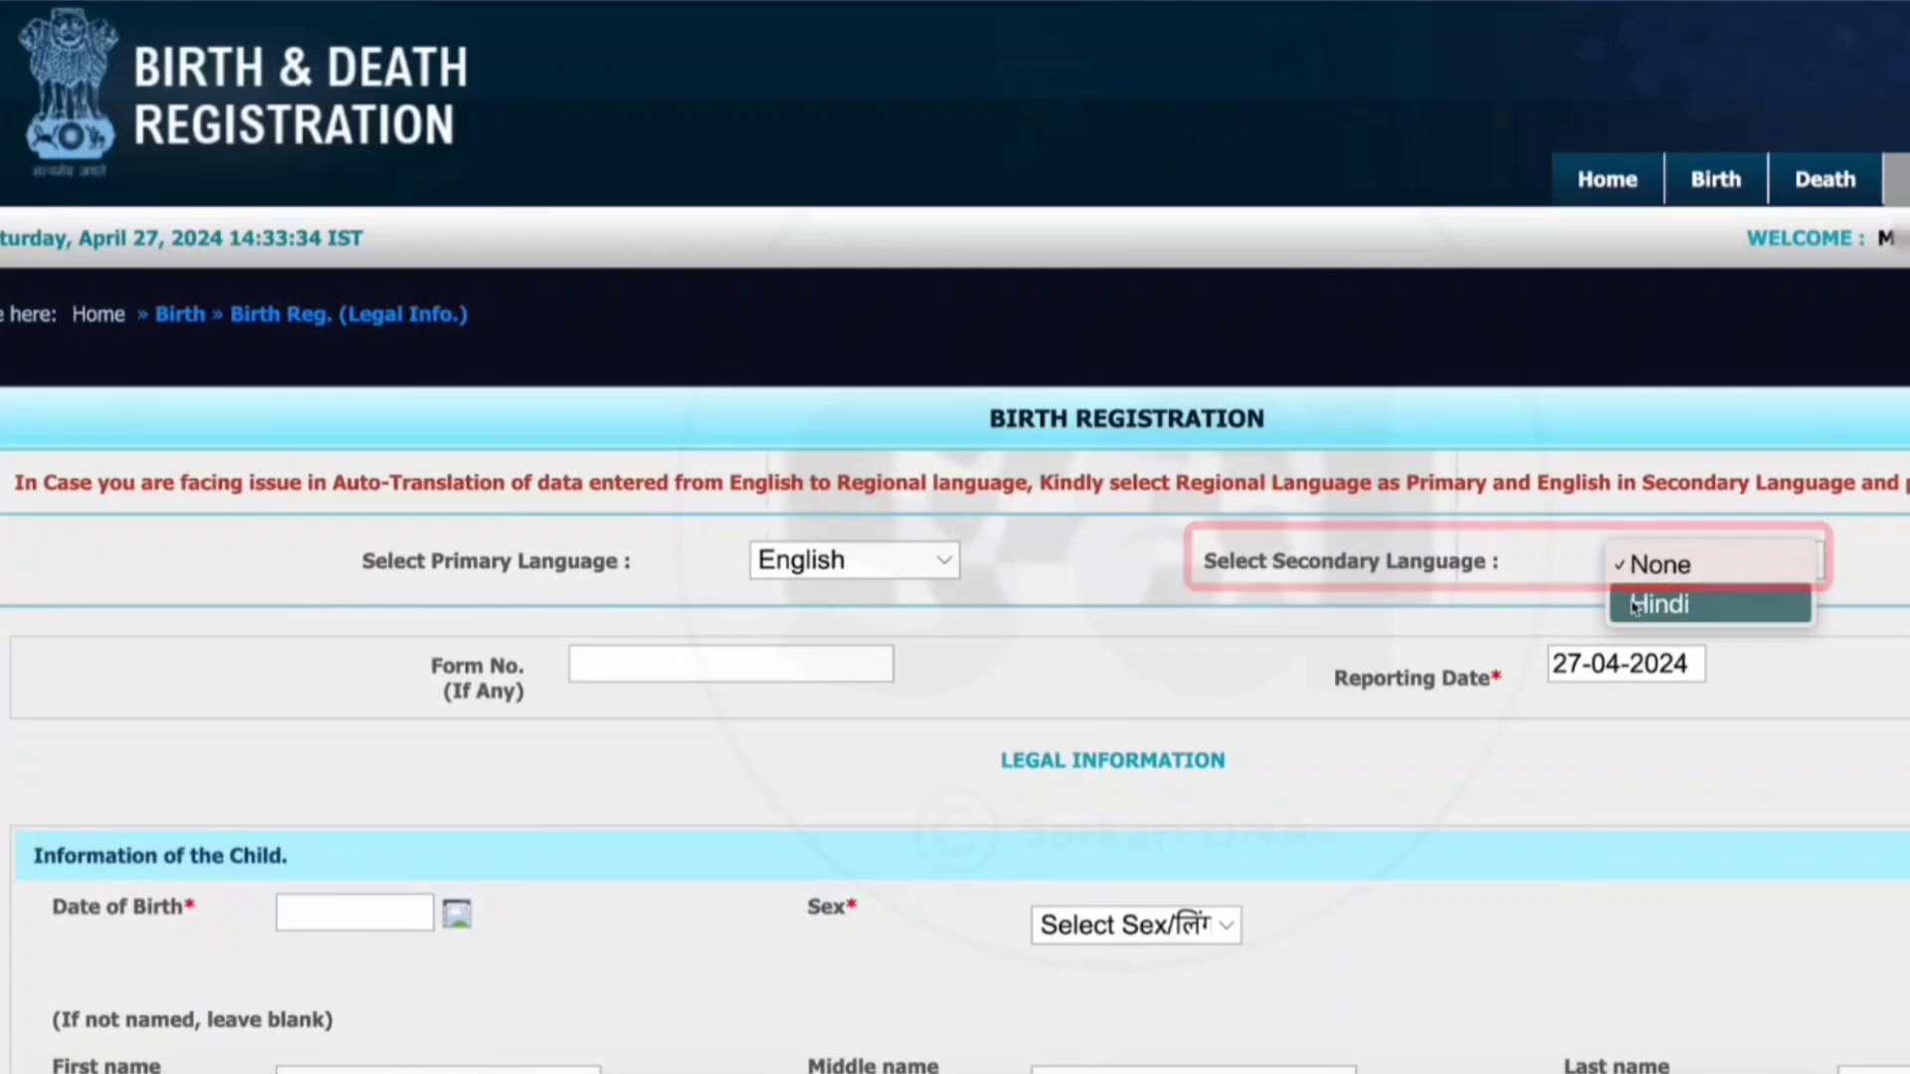
pyautogui.click(1684, 580)
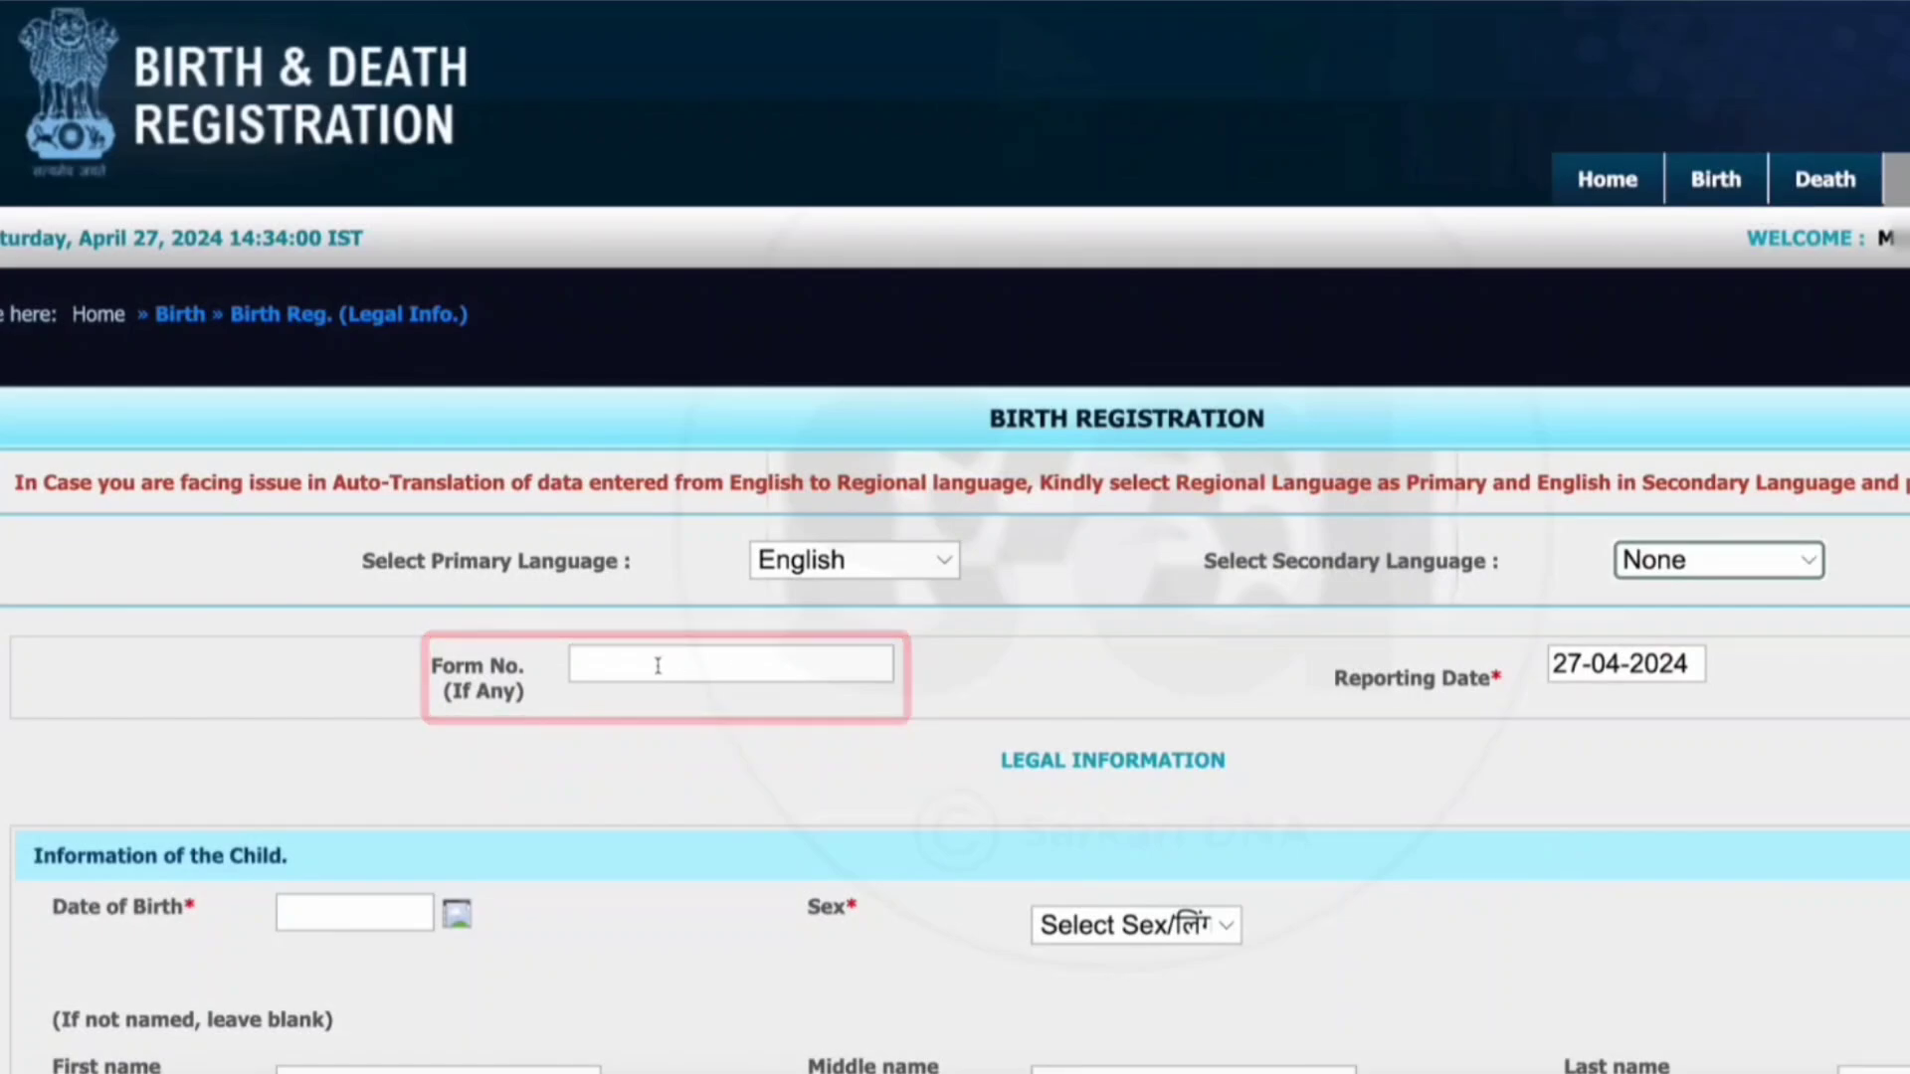
# - Enter the form number and the child's date of birth, and set the sex to Male
pyautogui.click(669, 665)
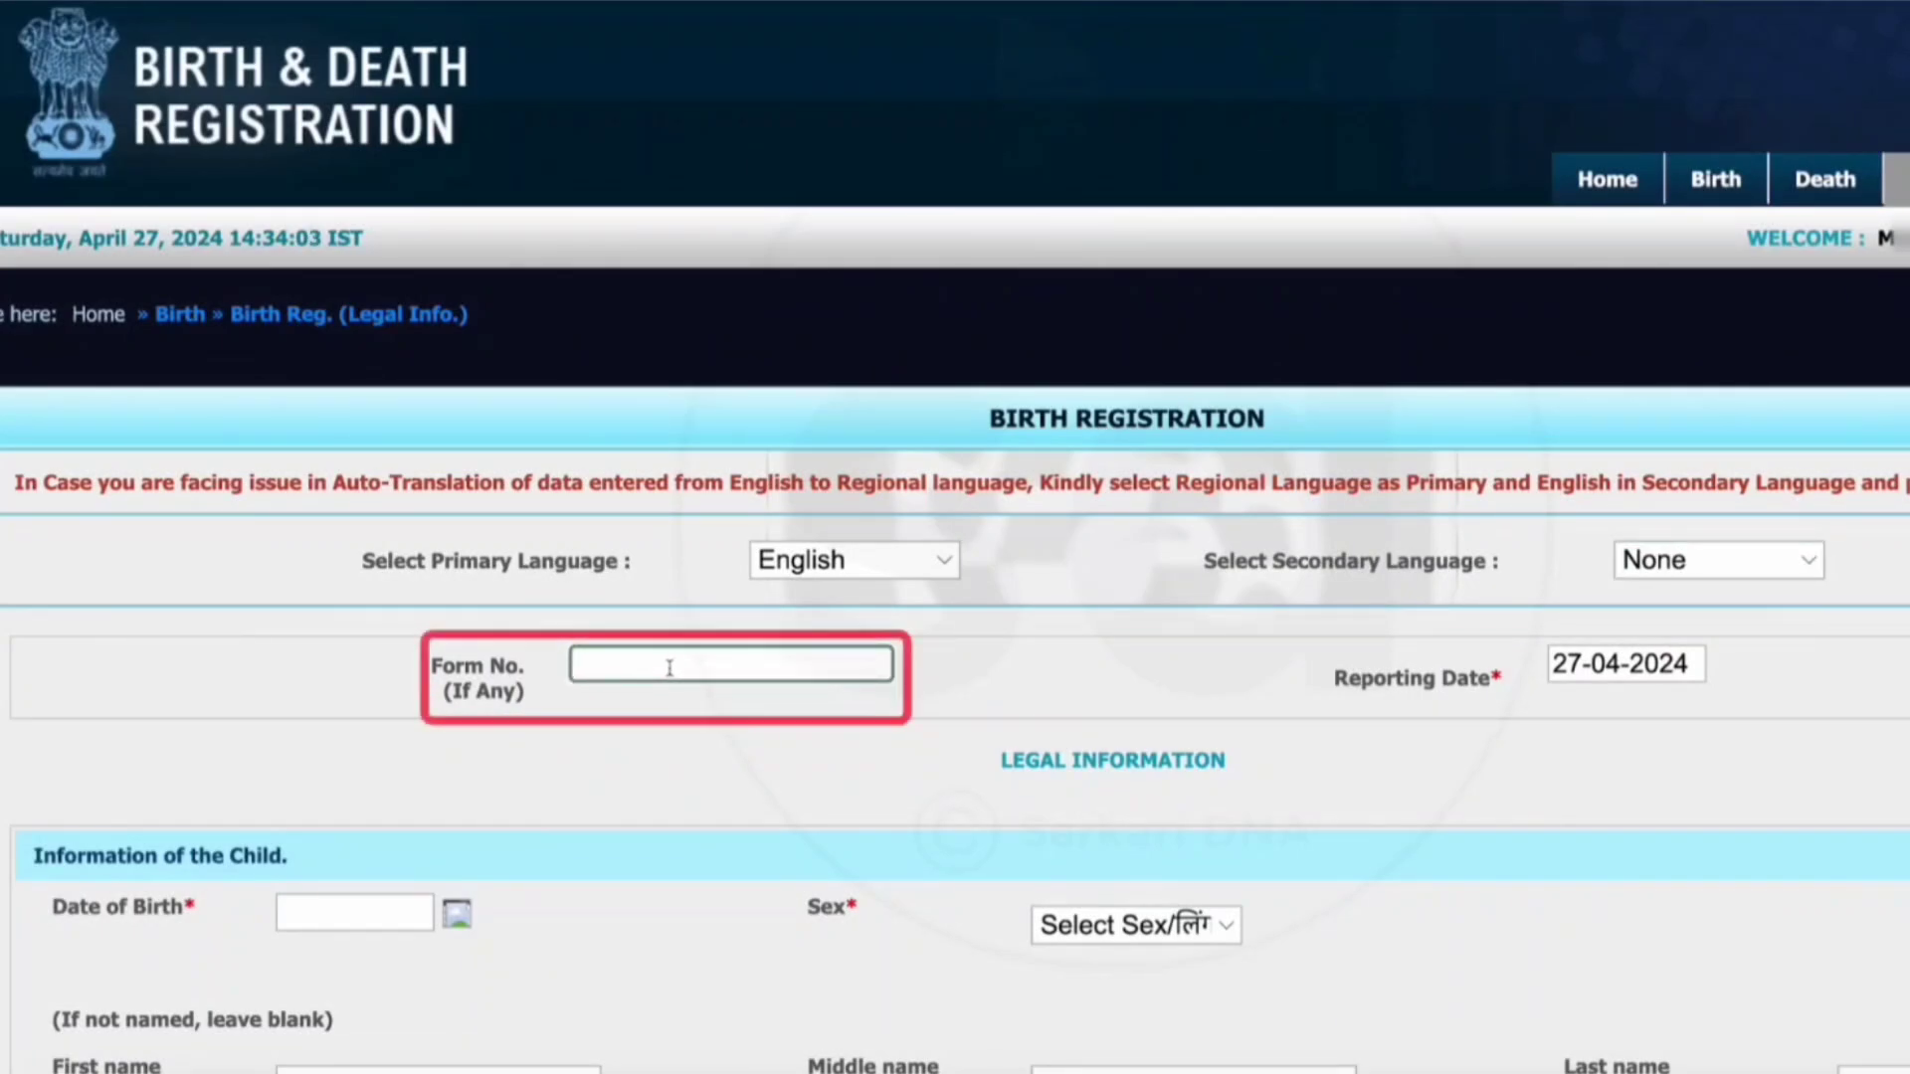
pyautogui.write('333333333')
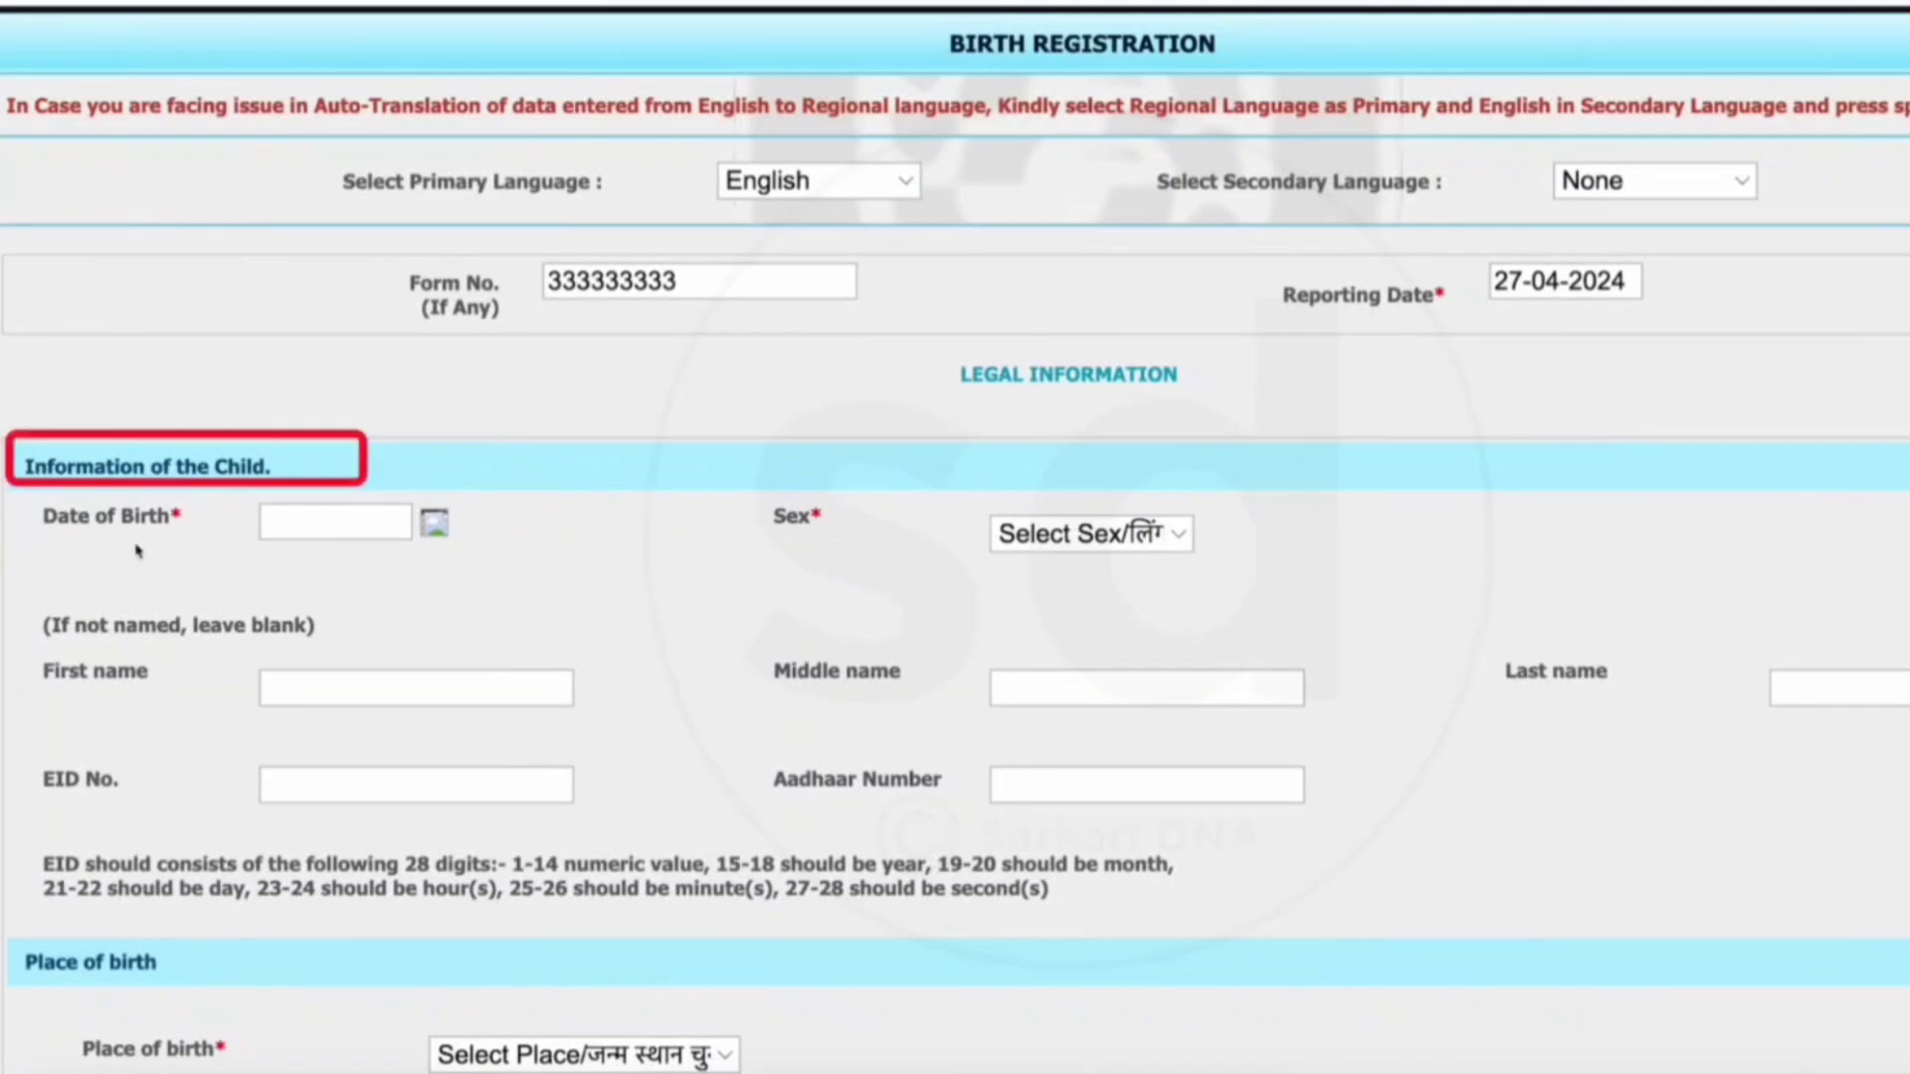
pyautogui.click(435, 527)
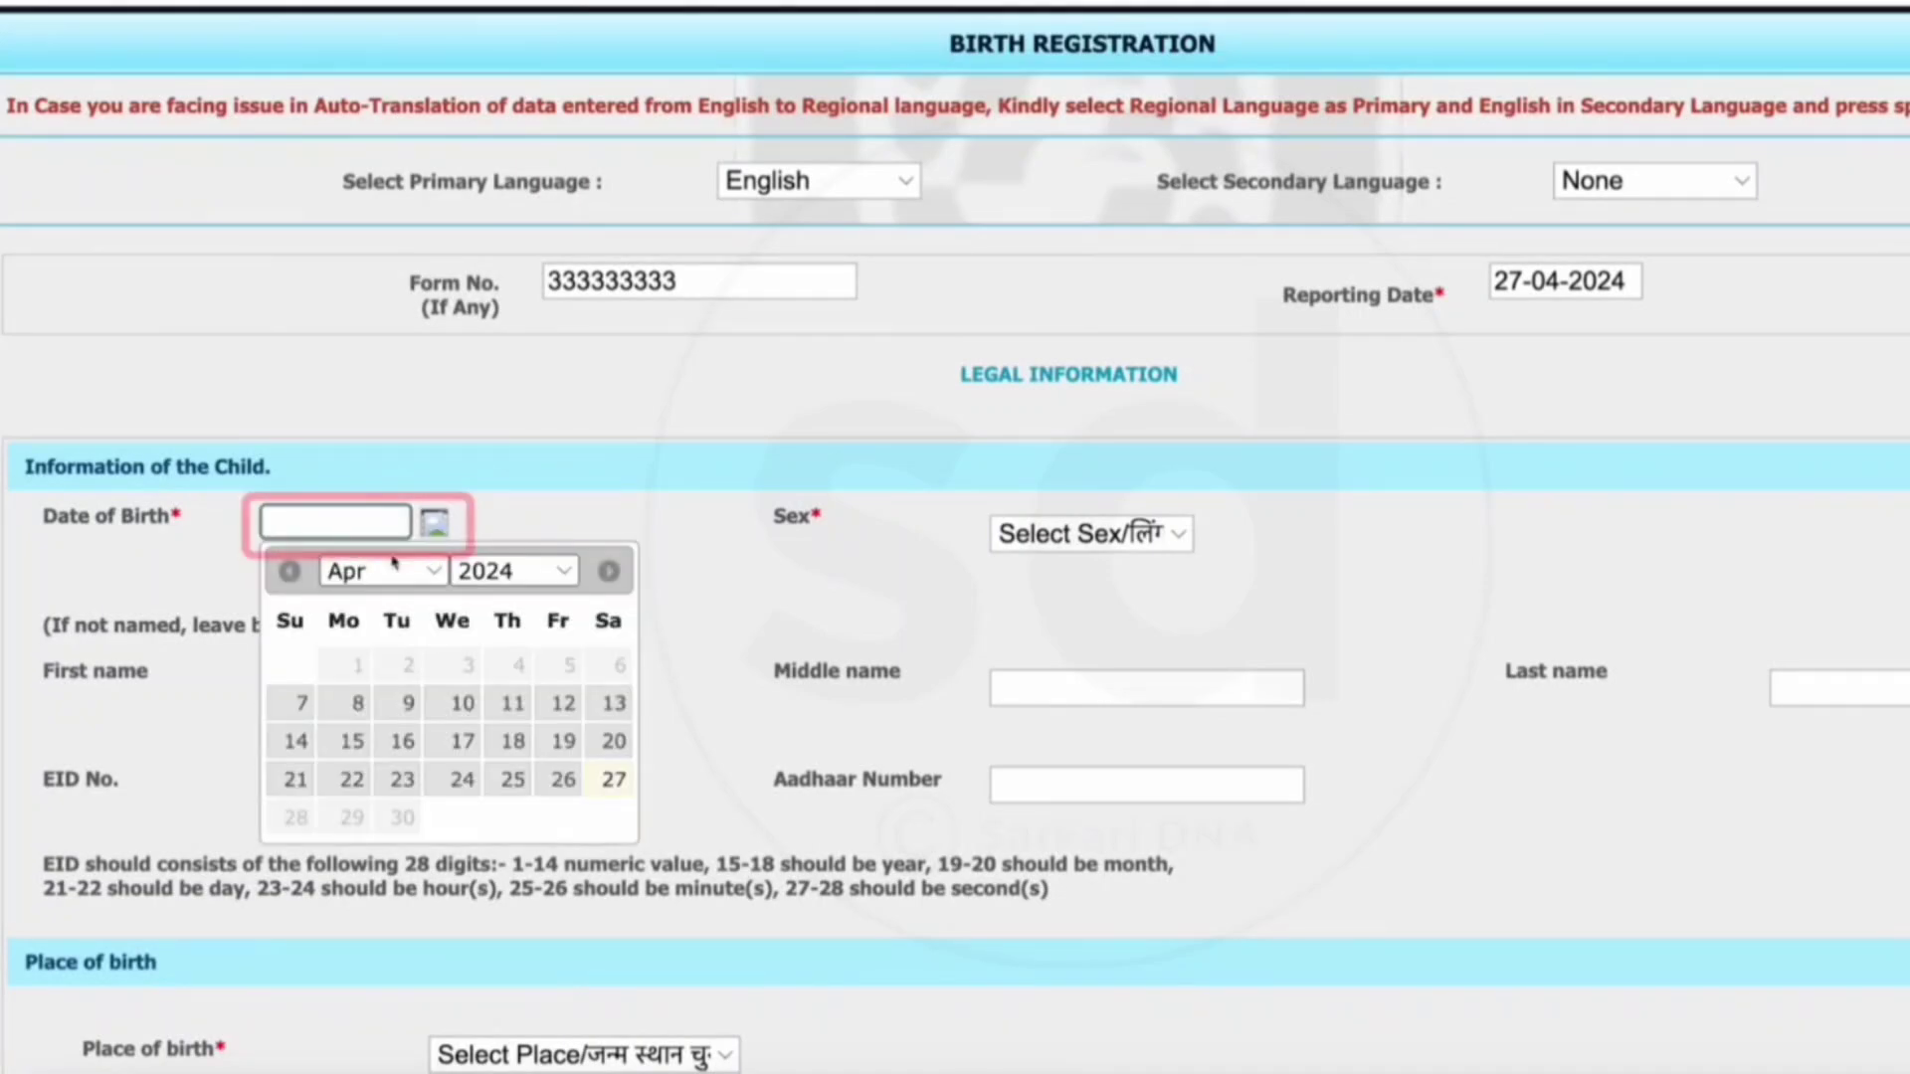
pyautogui.click(512, 703)
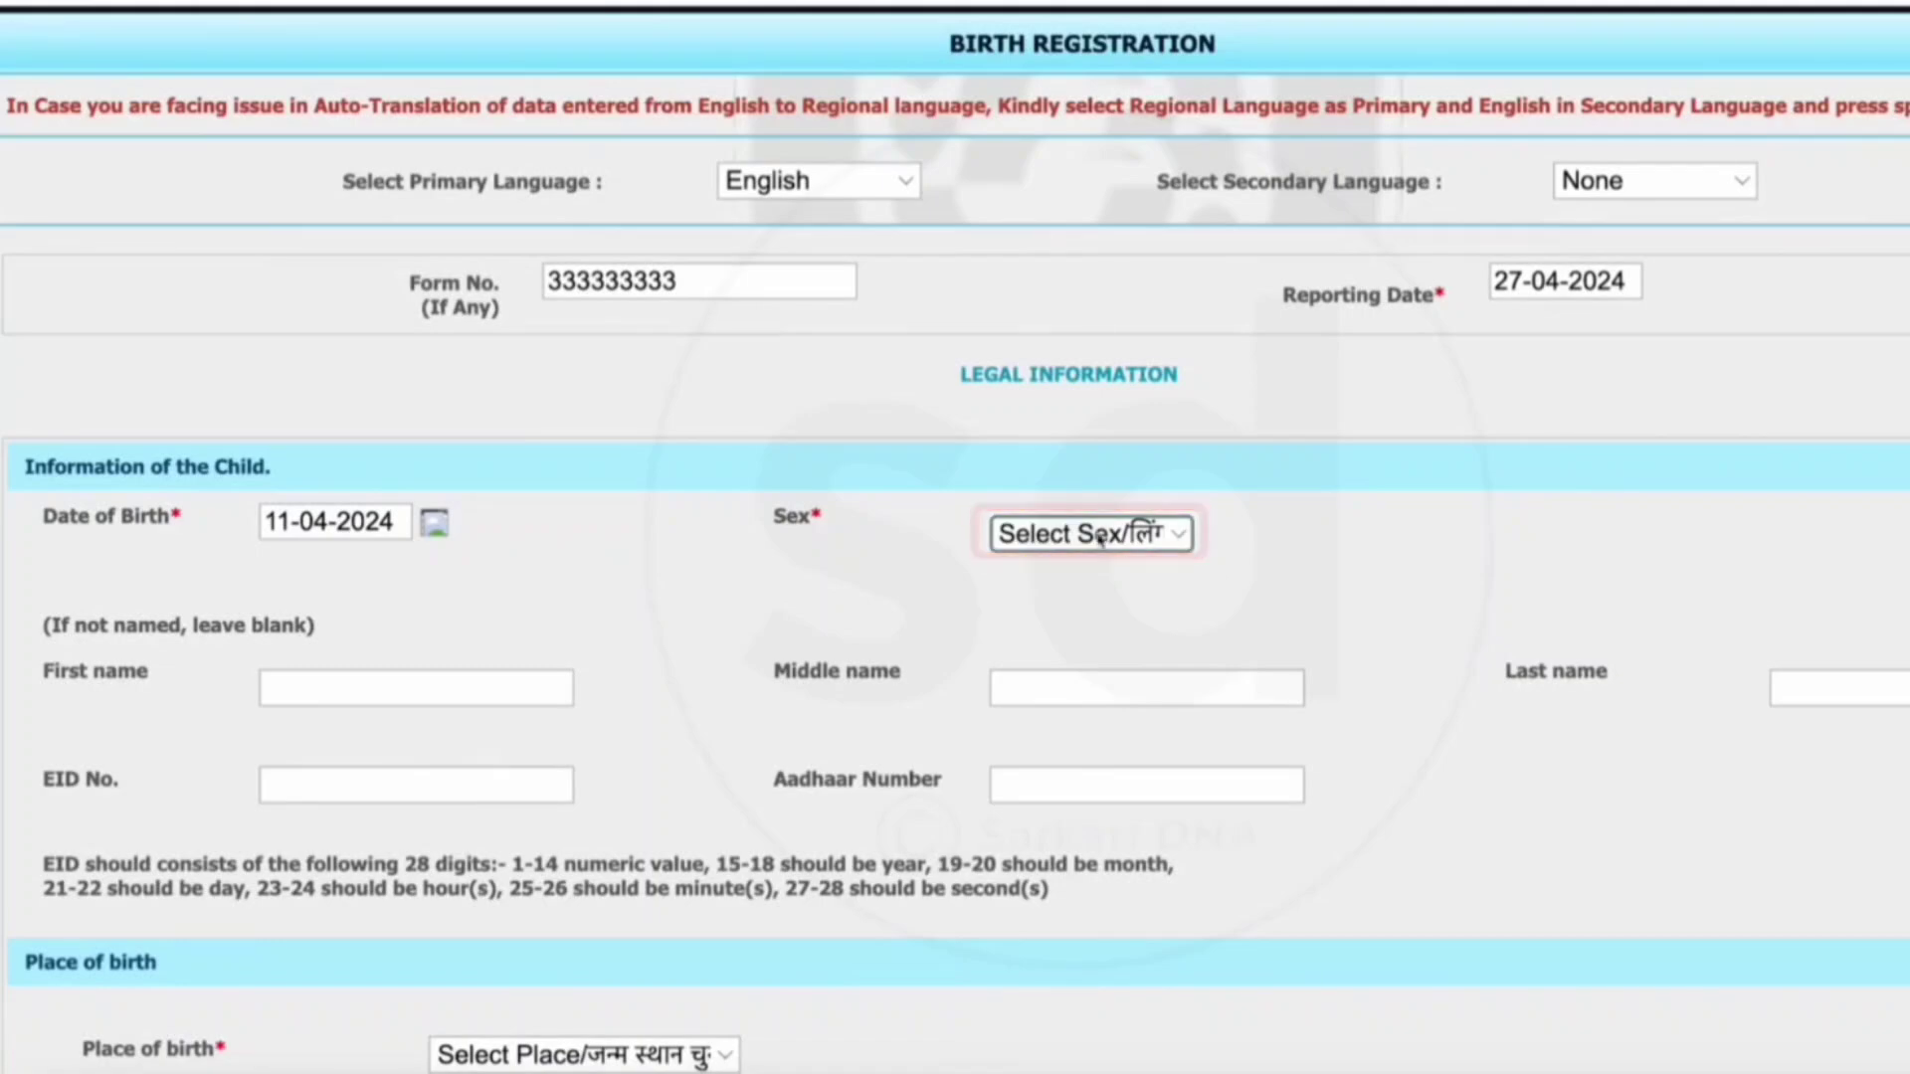
pyautogui.click(1159, 537)
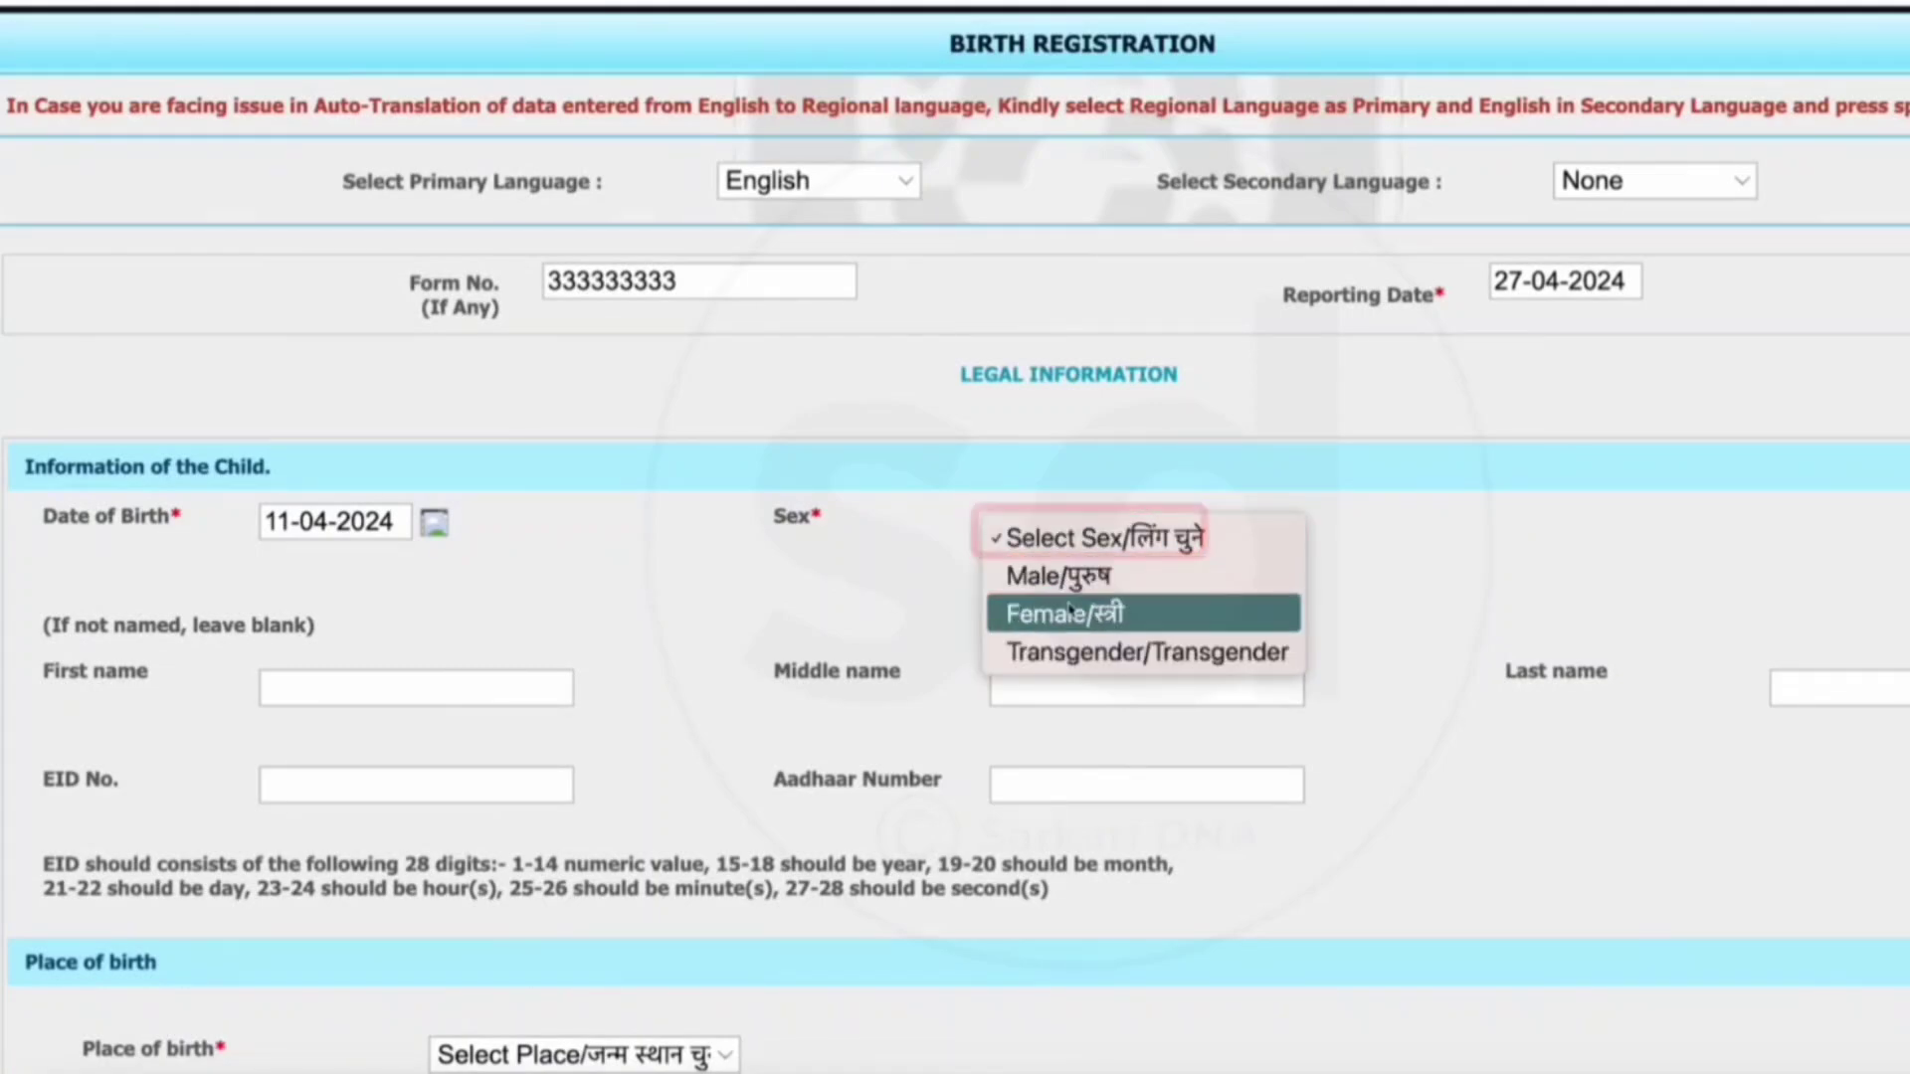
pyautogui.click(1058, 576)
# - Fill in the child's first, middle and last name
pyautogui.scroll(-2, 1197, 618)
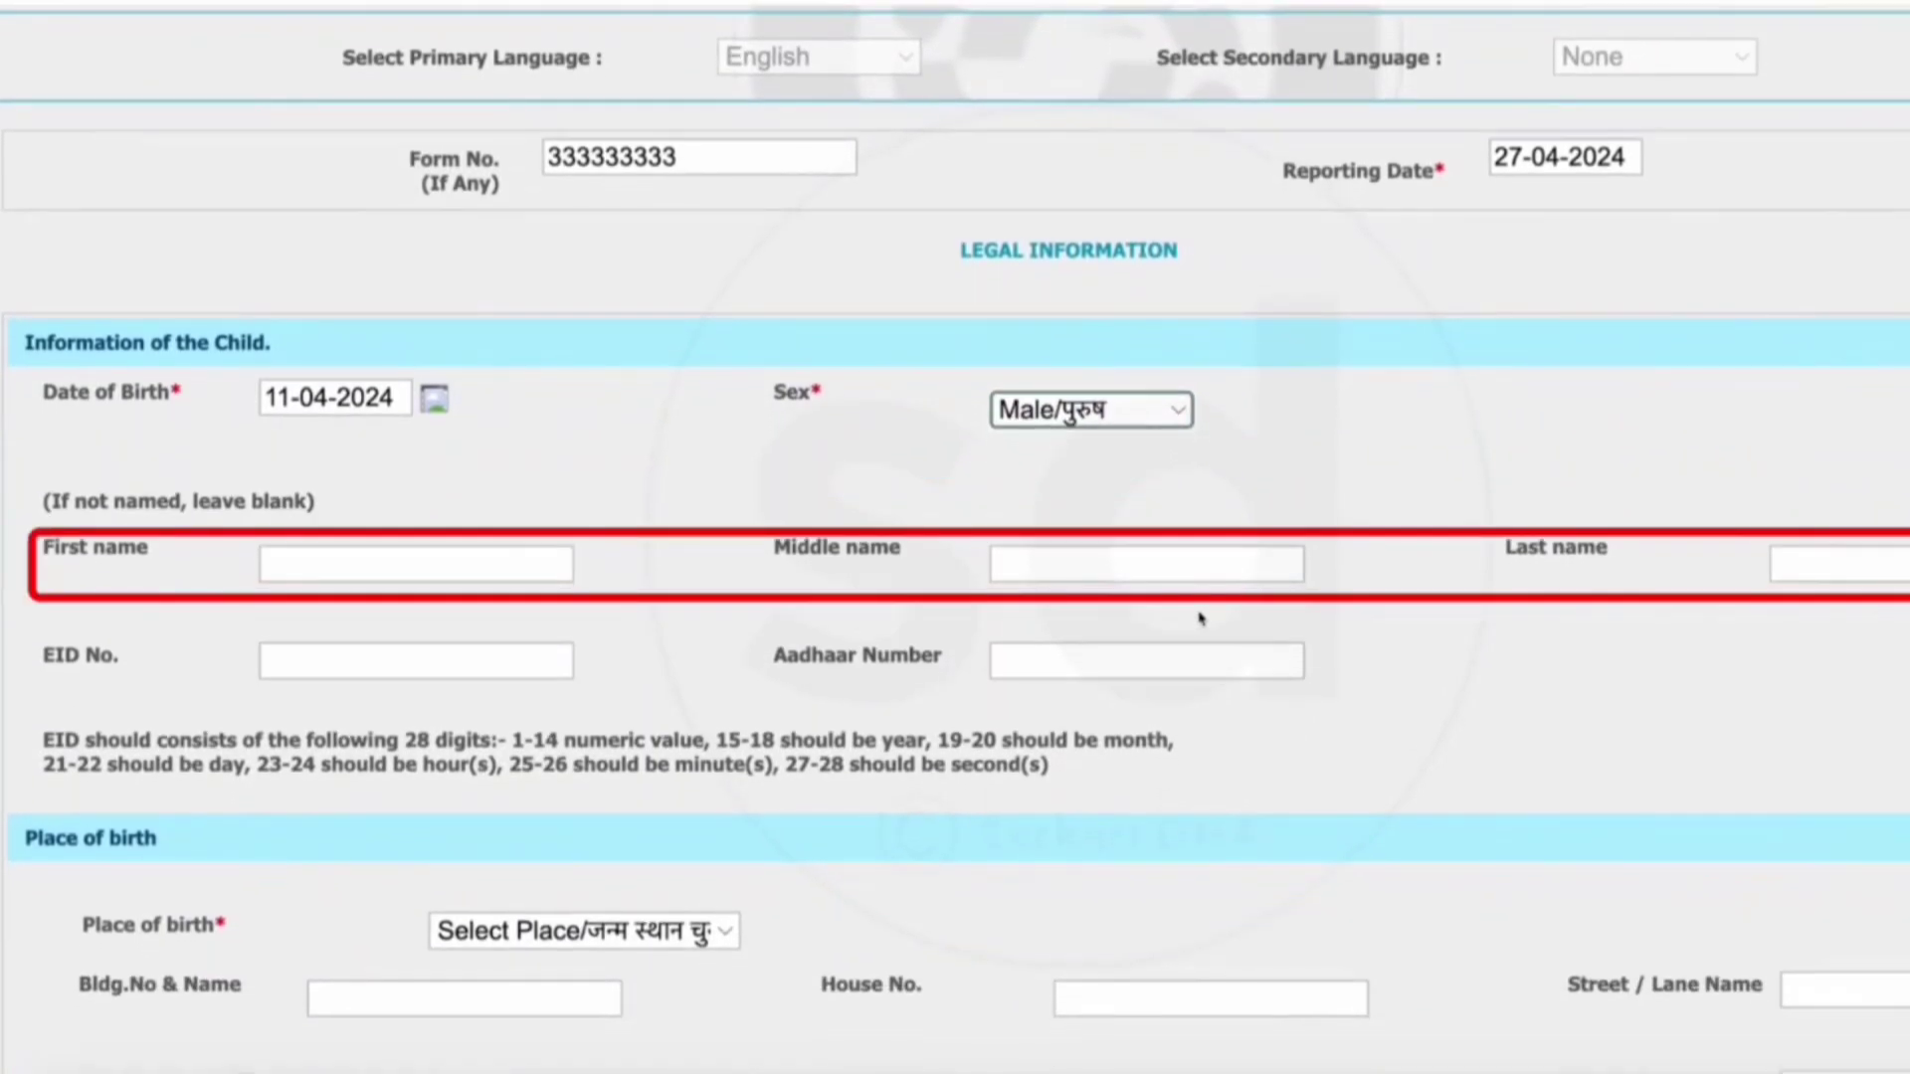
pyautogui.click(527, 574)
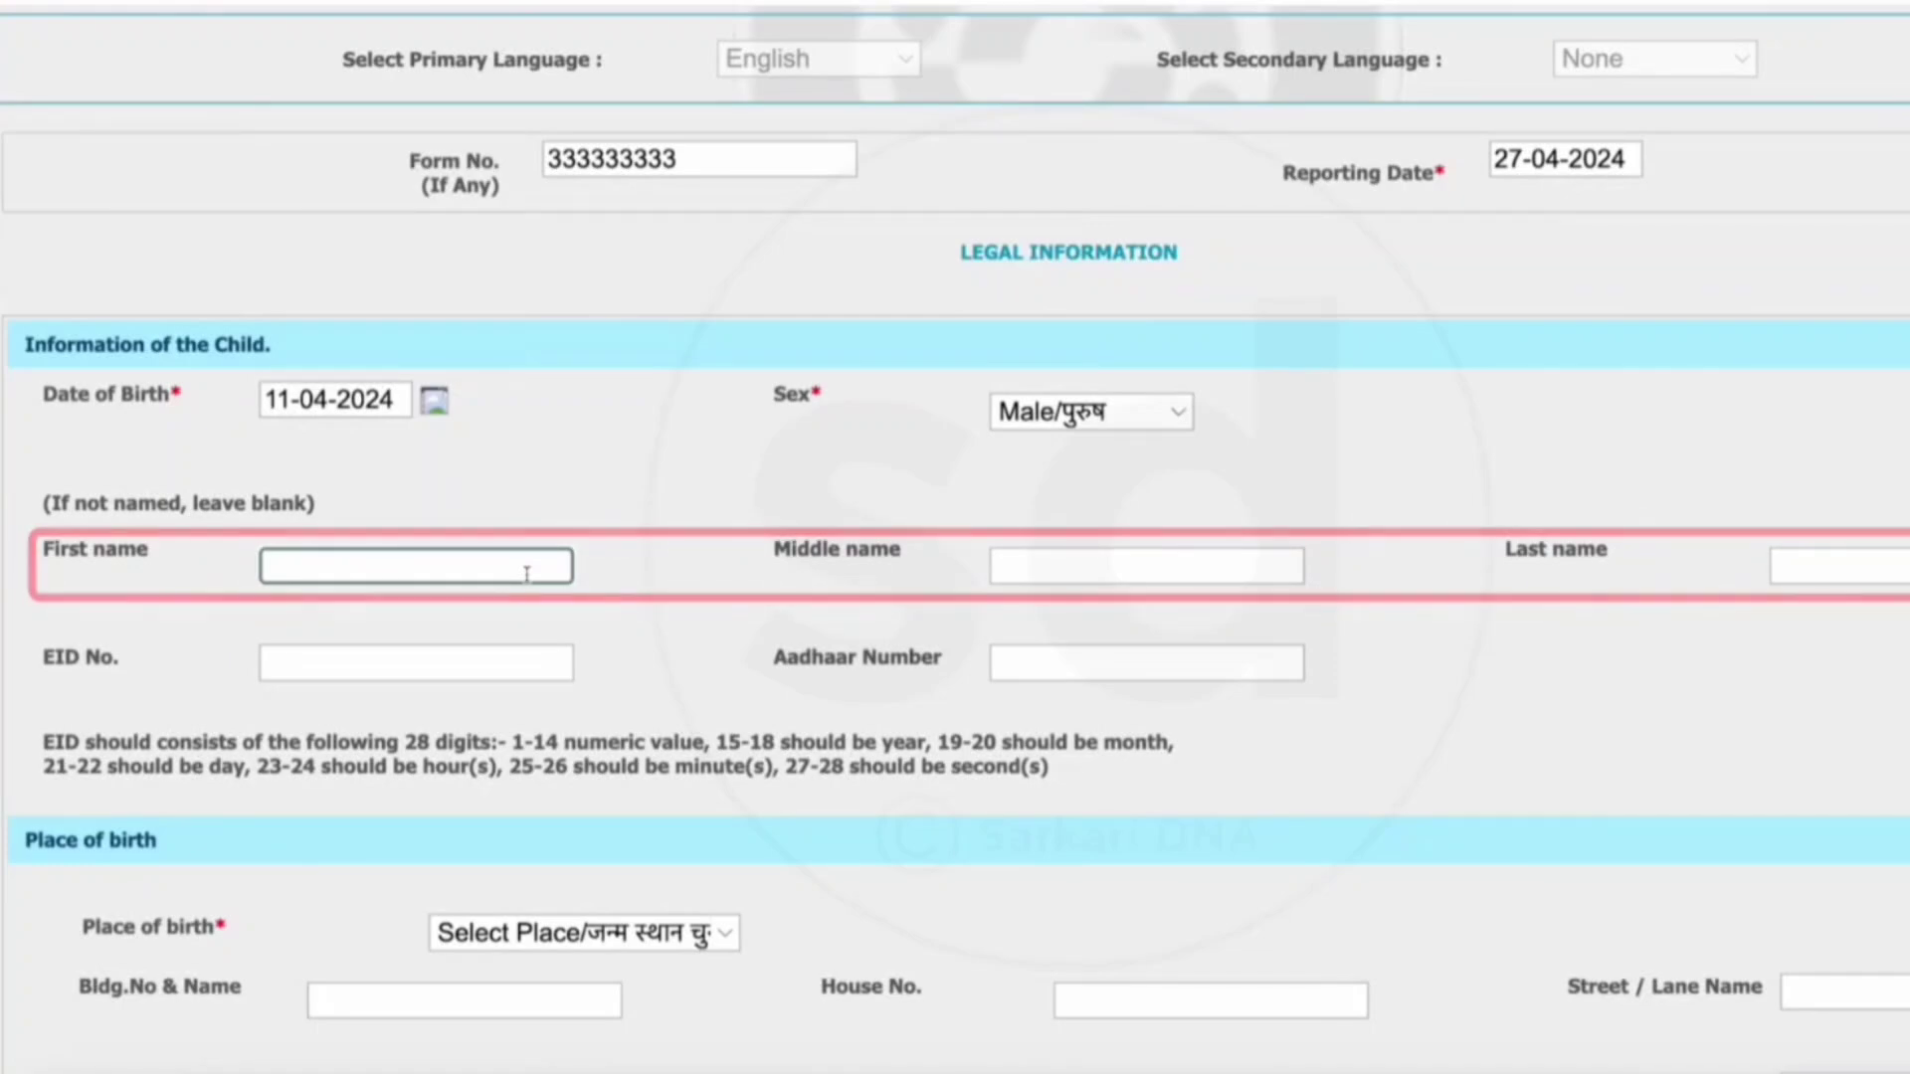
pyautogui.write('EXAMPLE RAM')
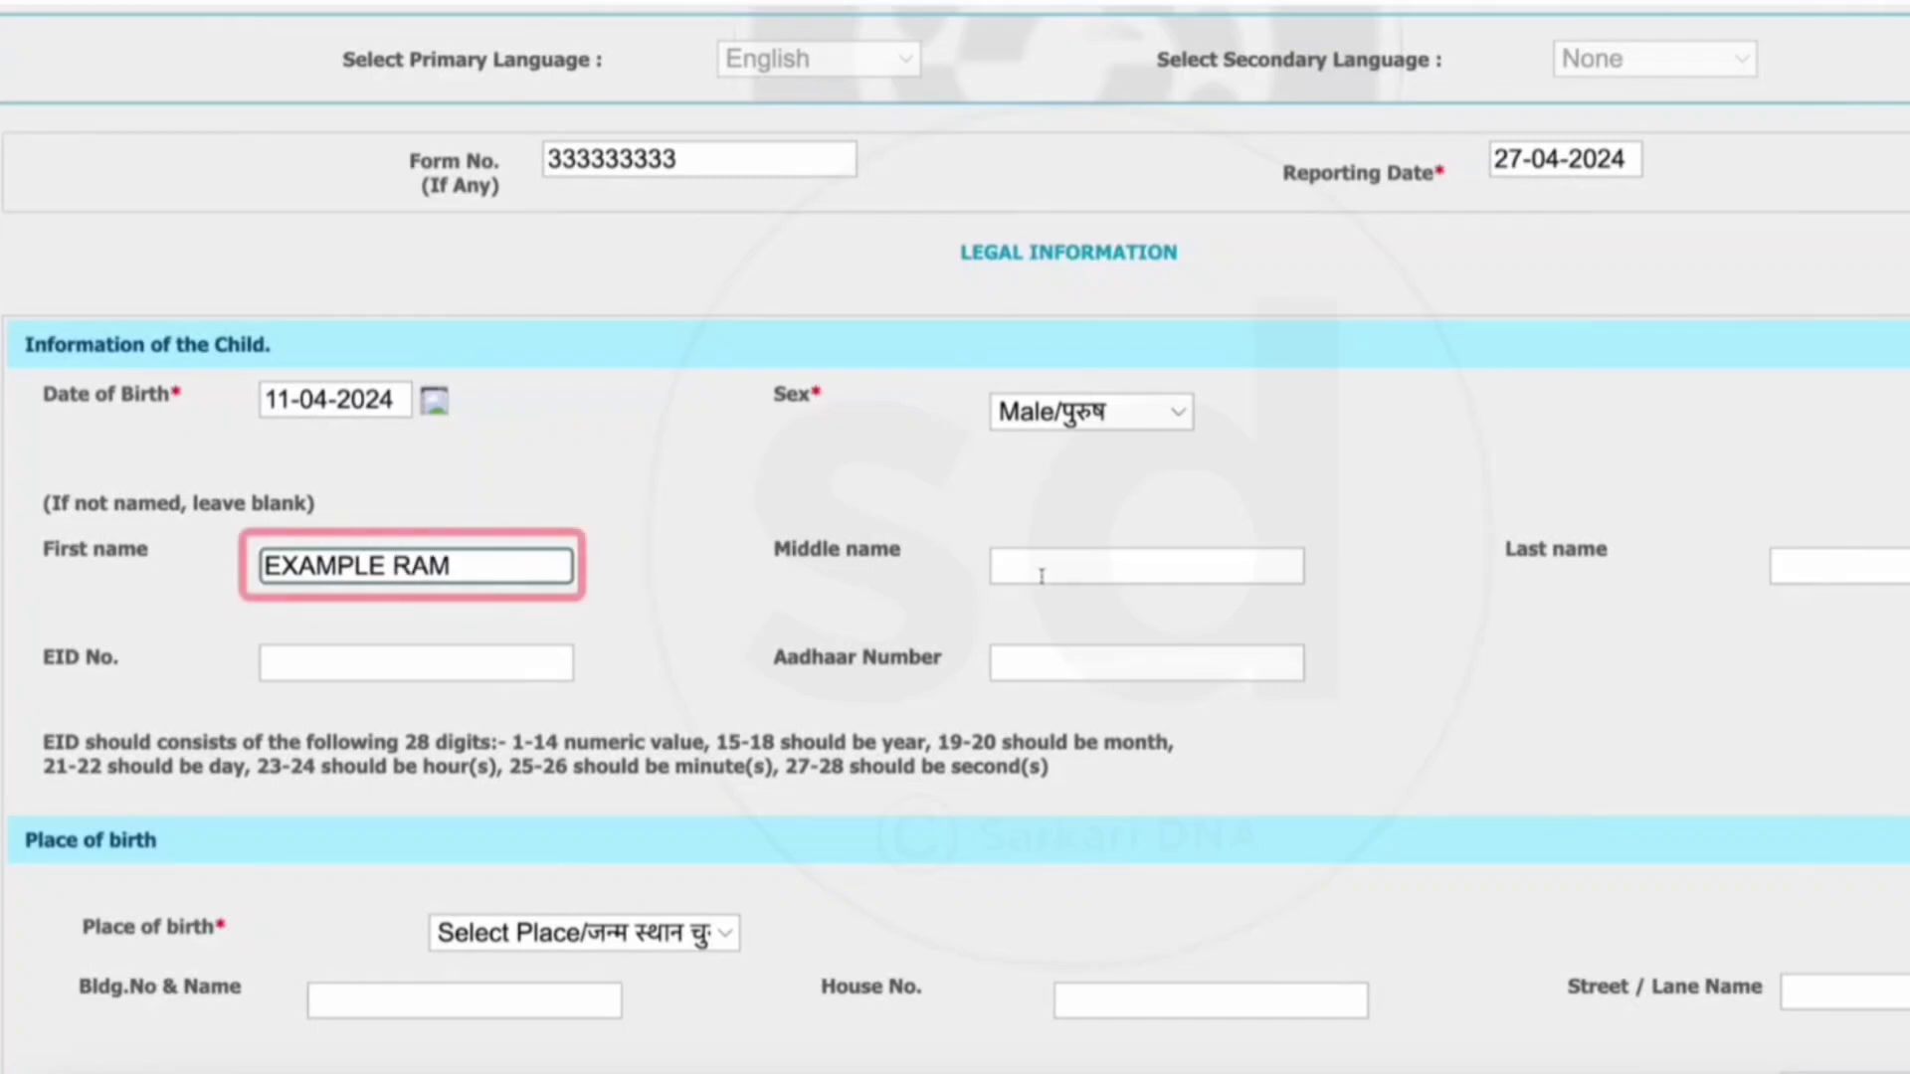
pyautogui.click(1083, 573)
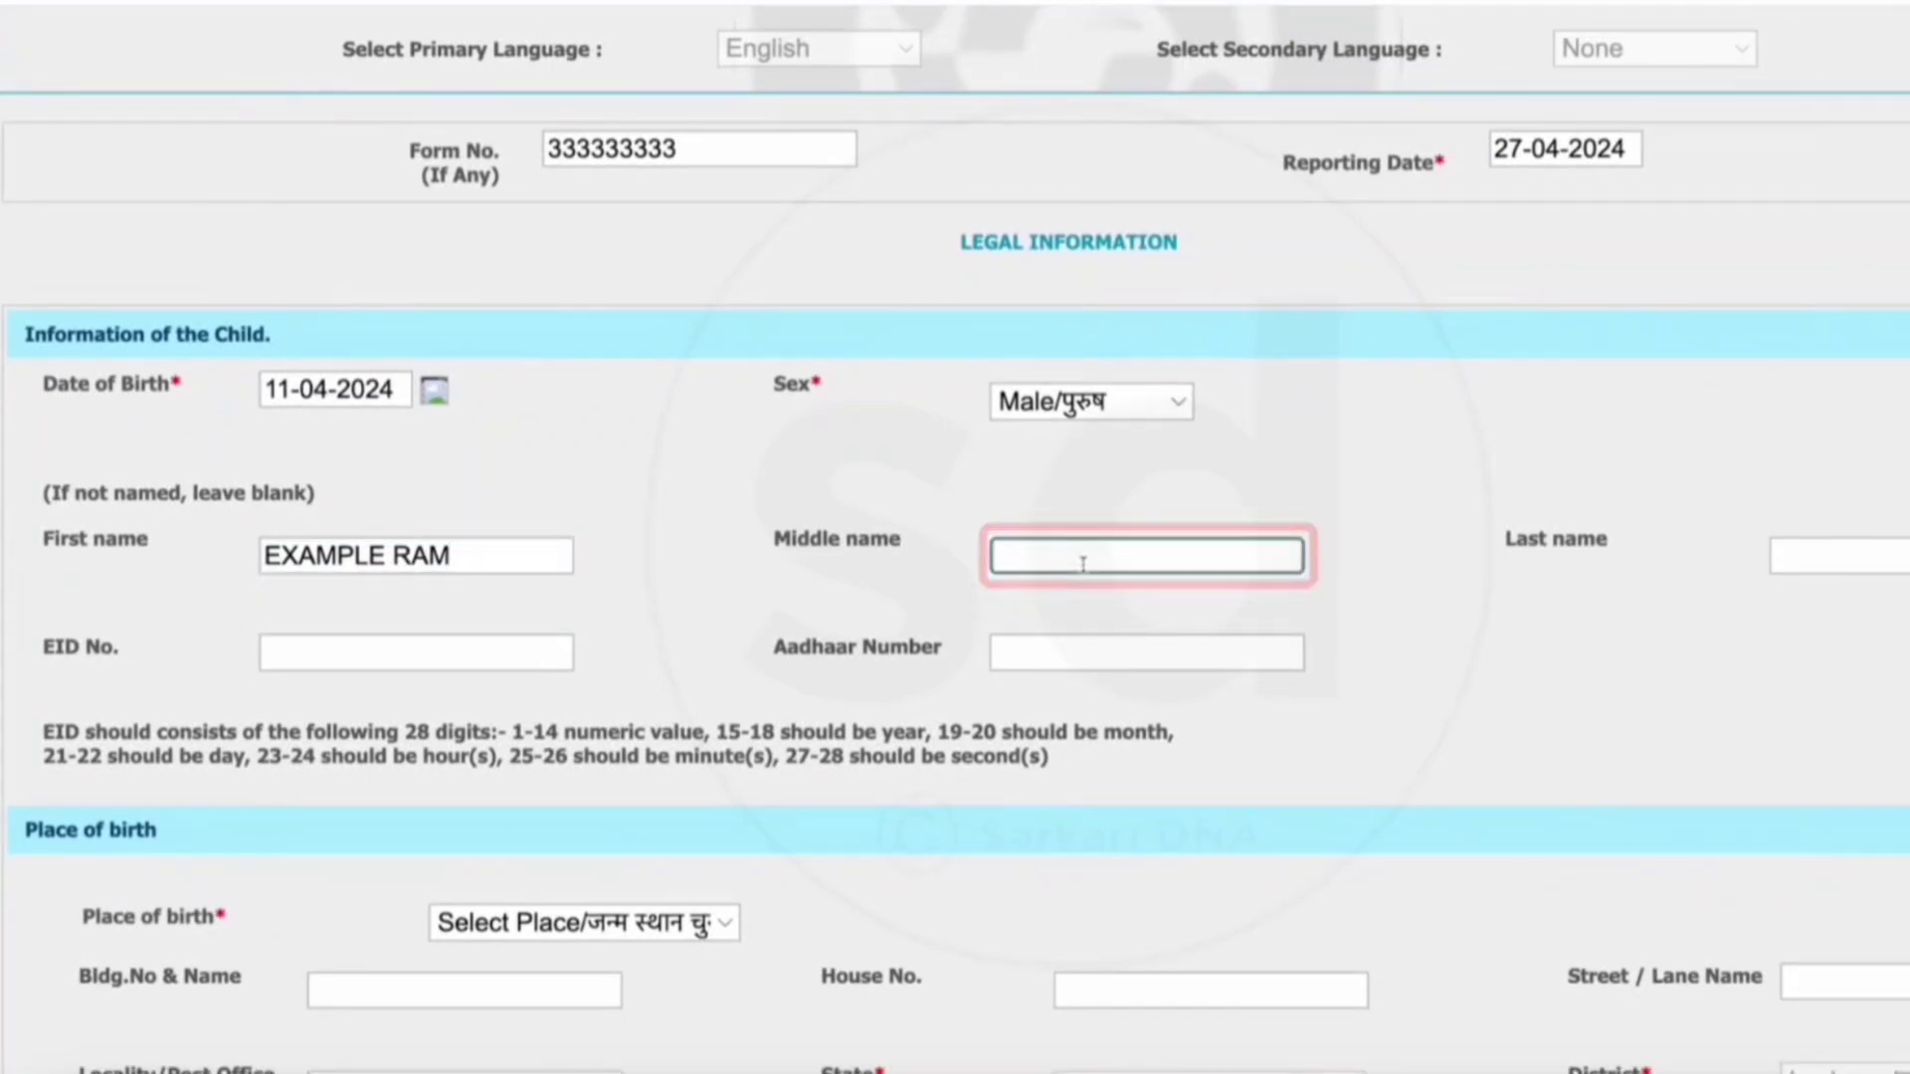
pyautogui.write('RXAMPLE MAURYA')
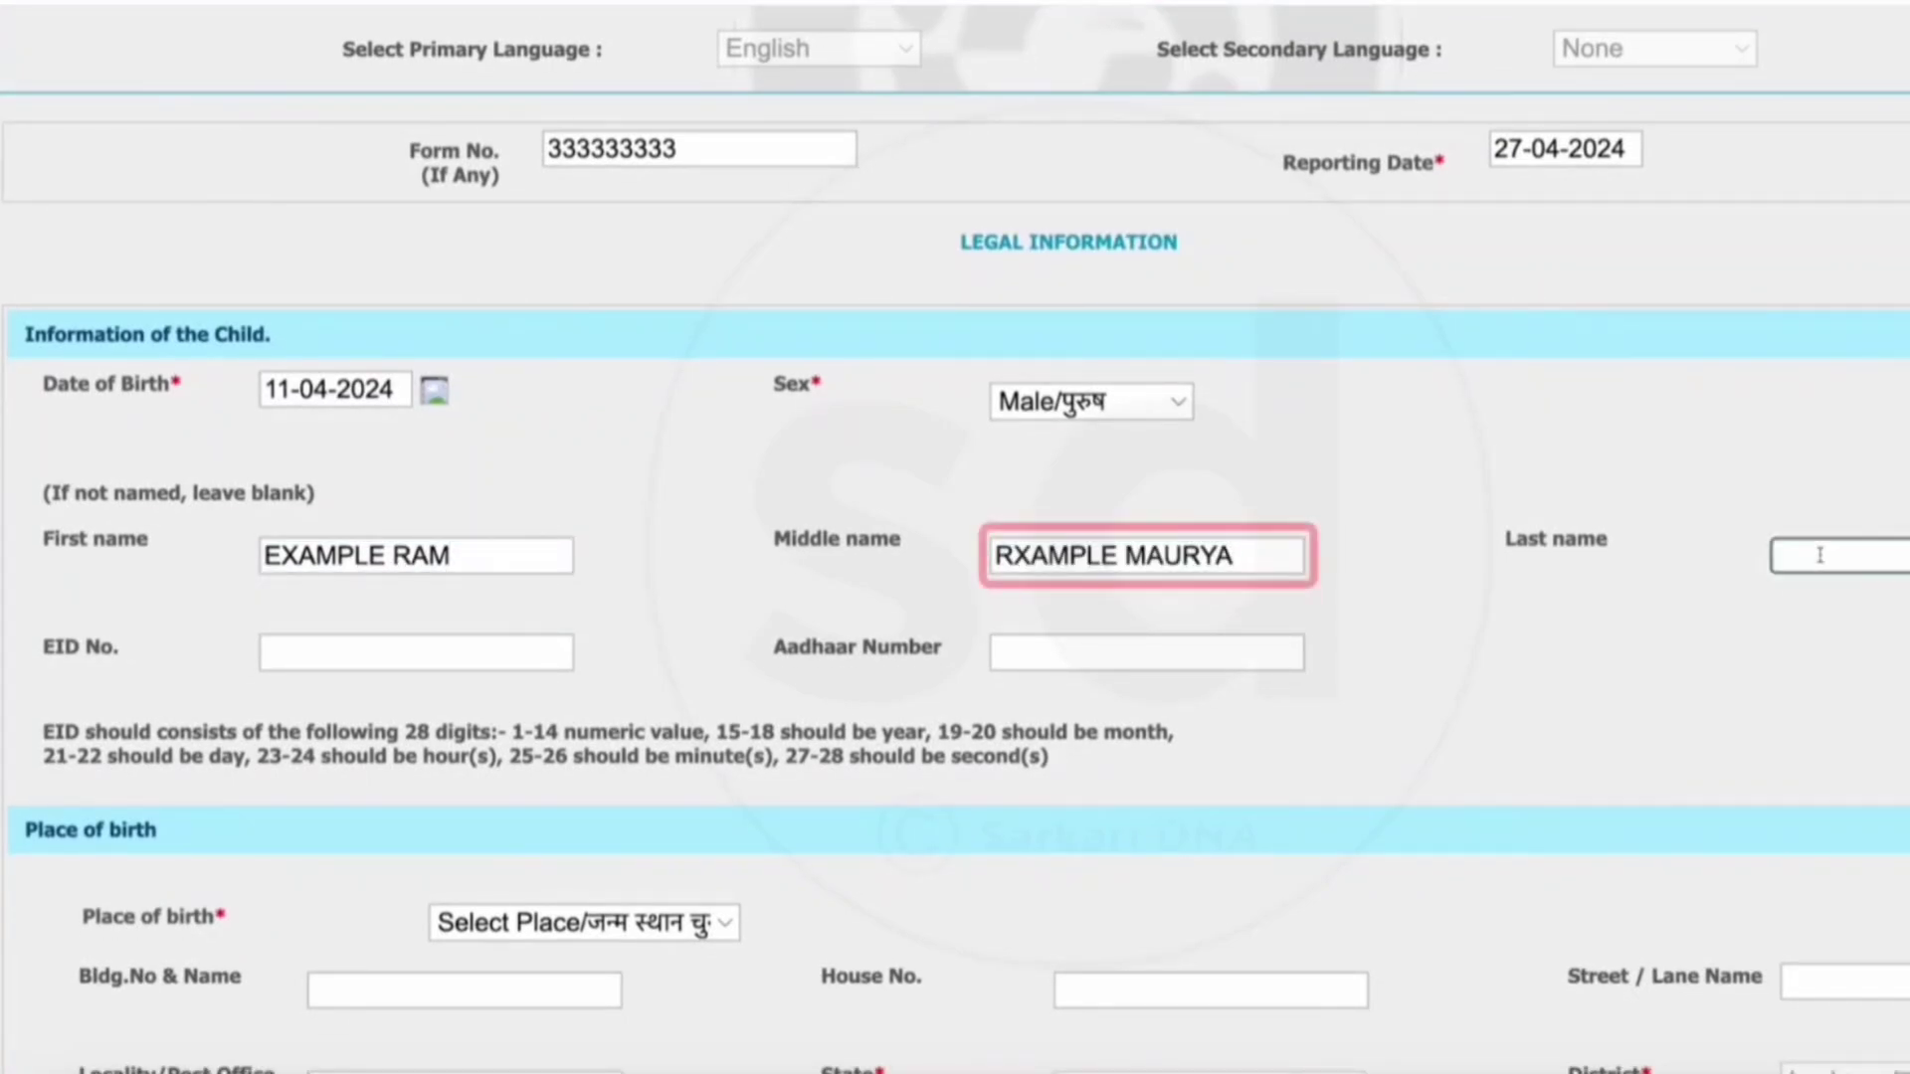
pyautogui.click(1819, 555)
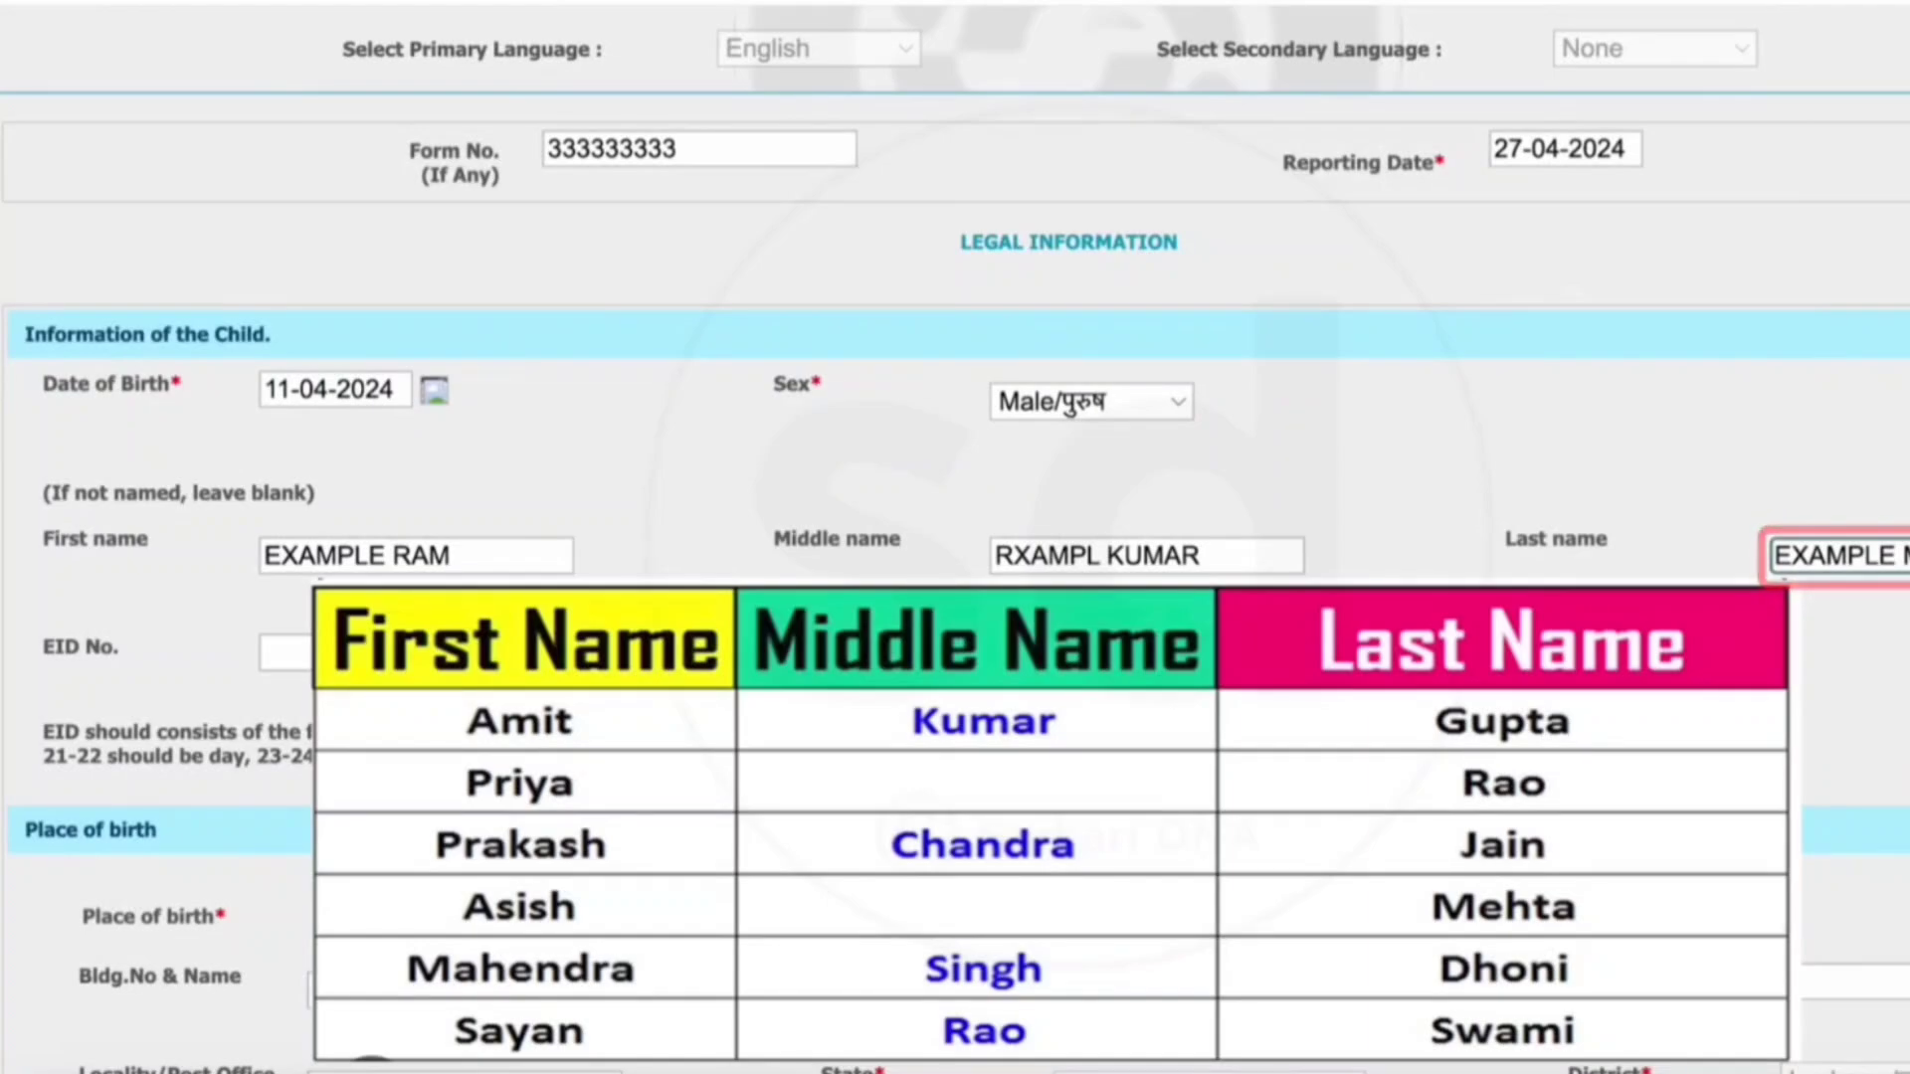
# - Enter the child's EID number and Aadhaar number
pyautogui.scroll(-2, 1658, 669)
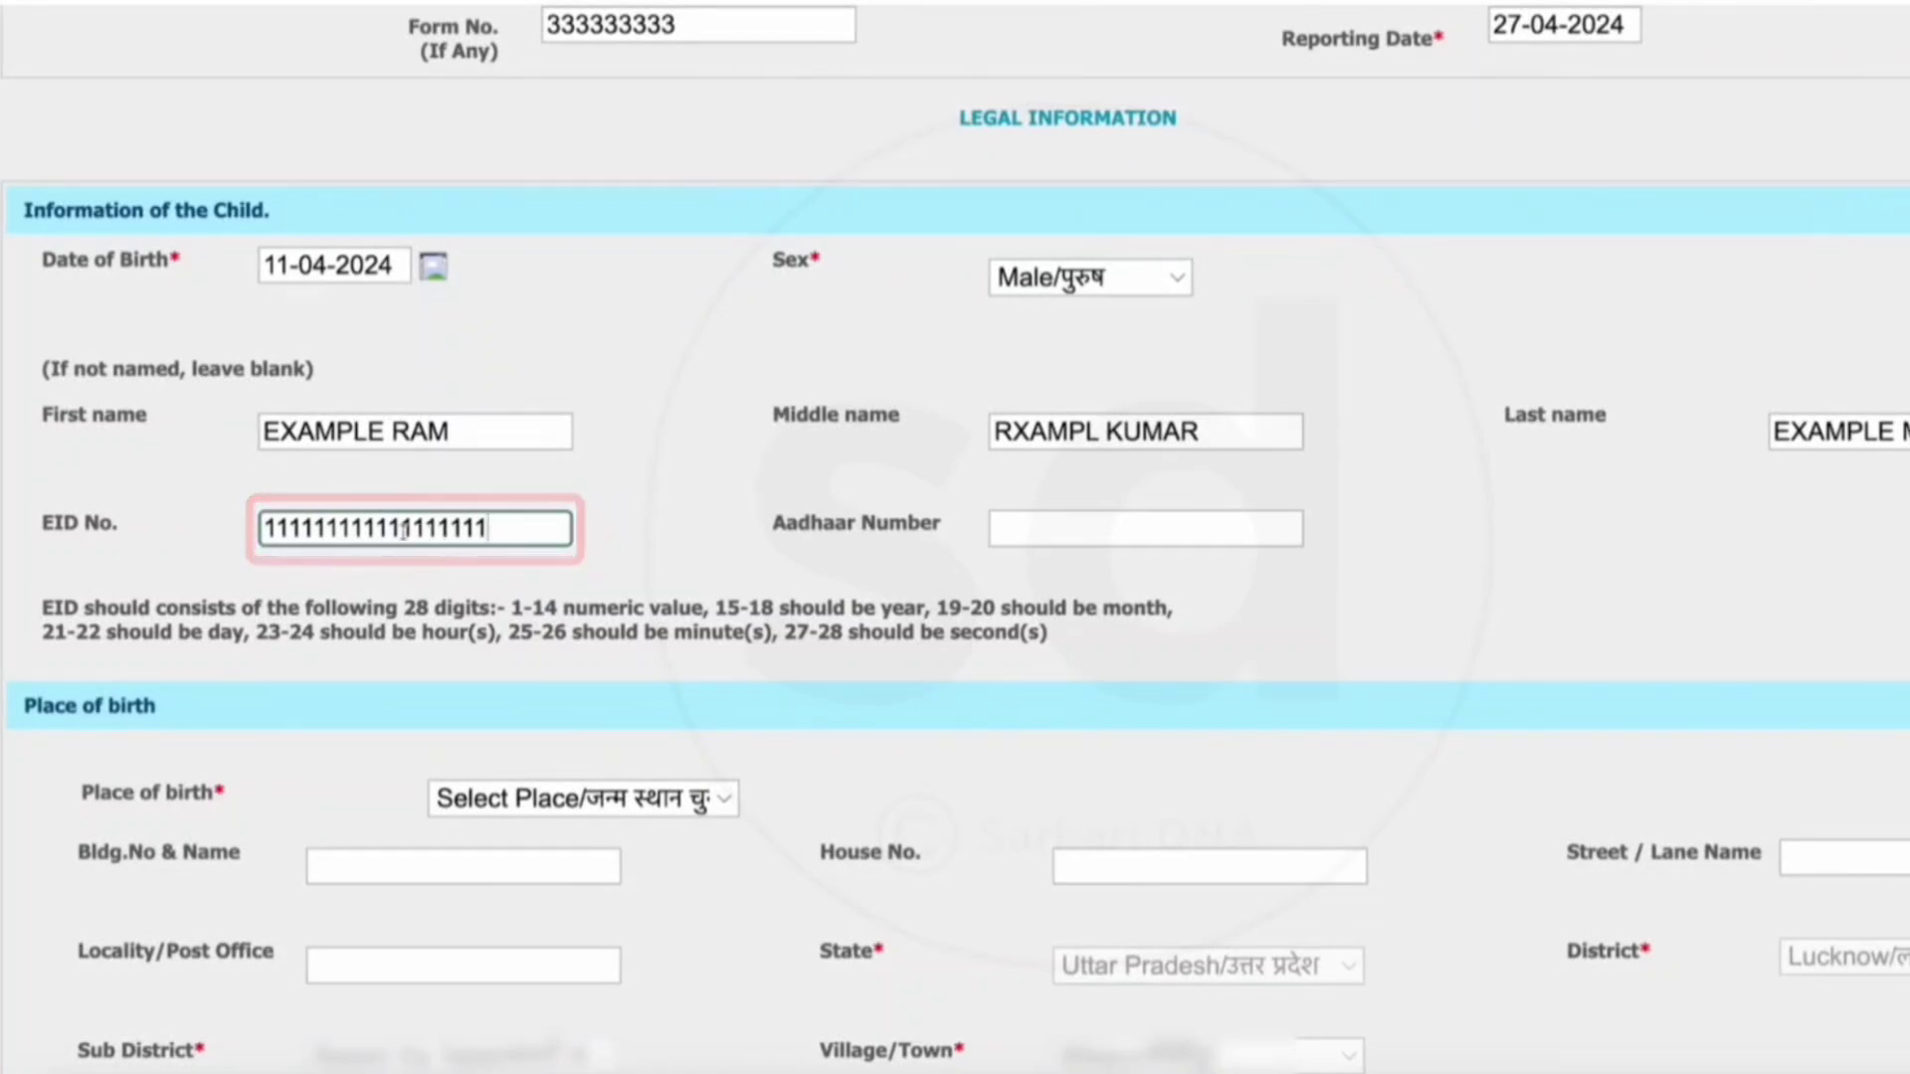
pyautogui.write('1111111111111111')
pyautogui.click(1052, 535)
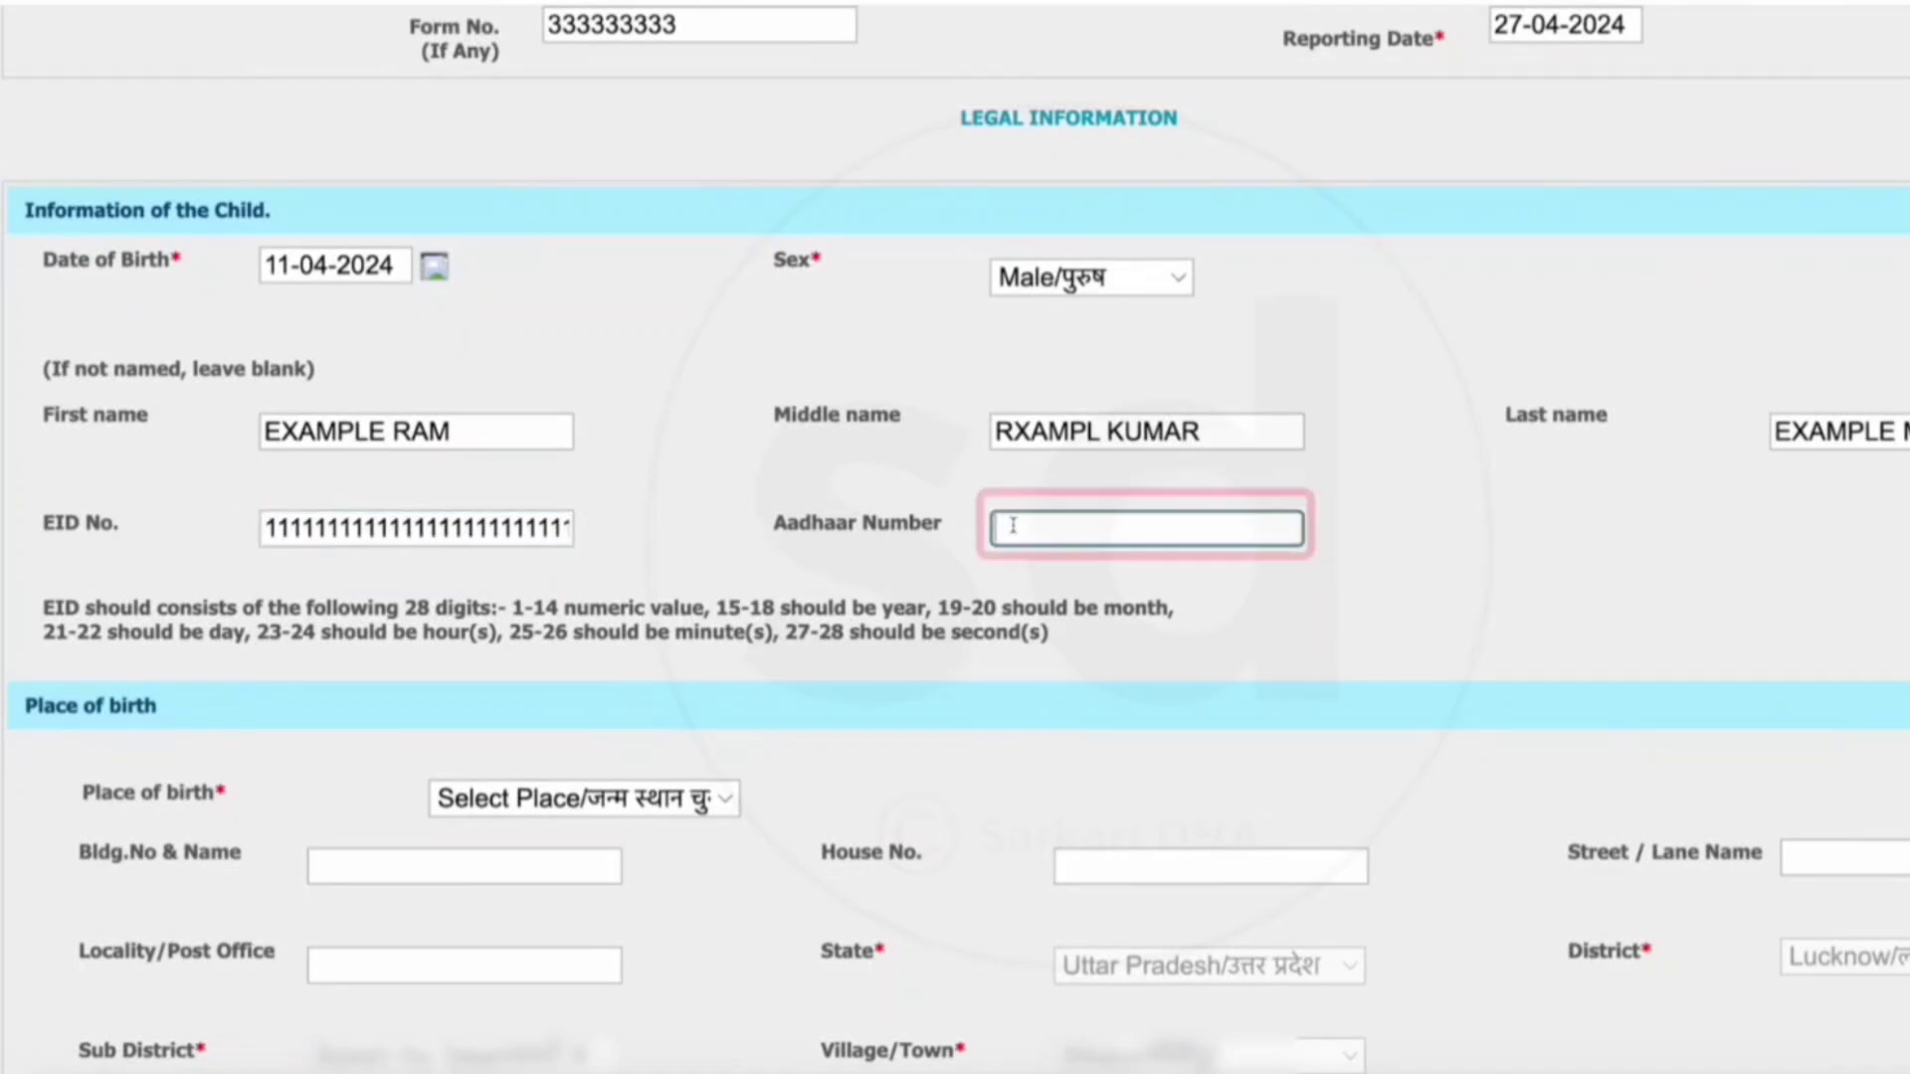
pyautogui.write('2222 2222')
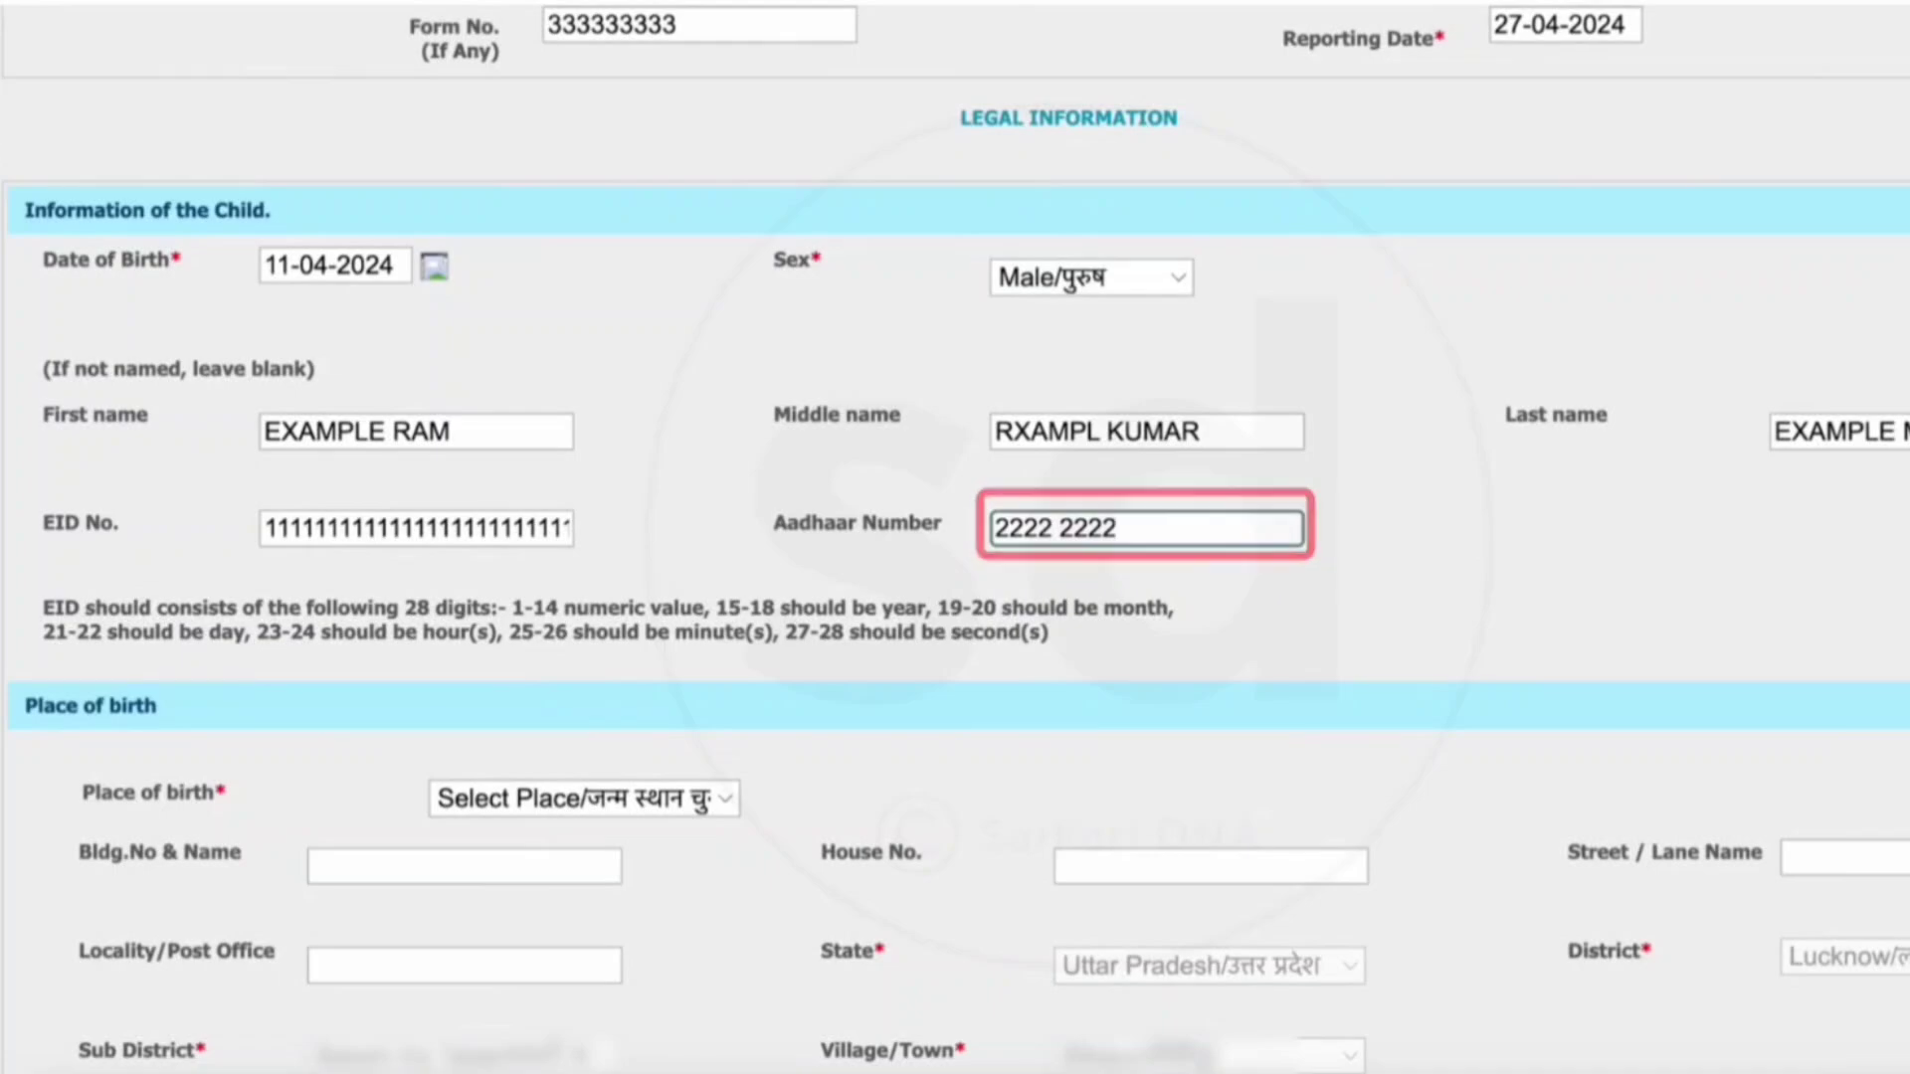
pyautogui.write(' 2222')
# - Set the place of birth to House and fill in its building, house number, street, post office and postal code
pyautogui.scroll(-3, 1091, 630)
pyautogui.scroll(-1, 1092, 630)
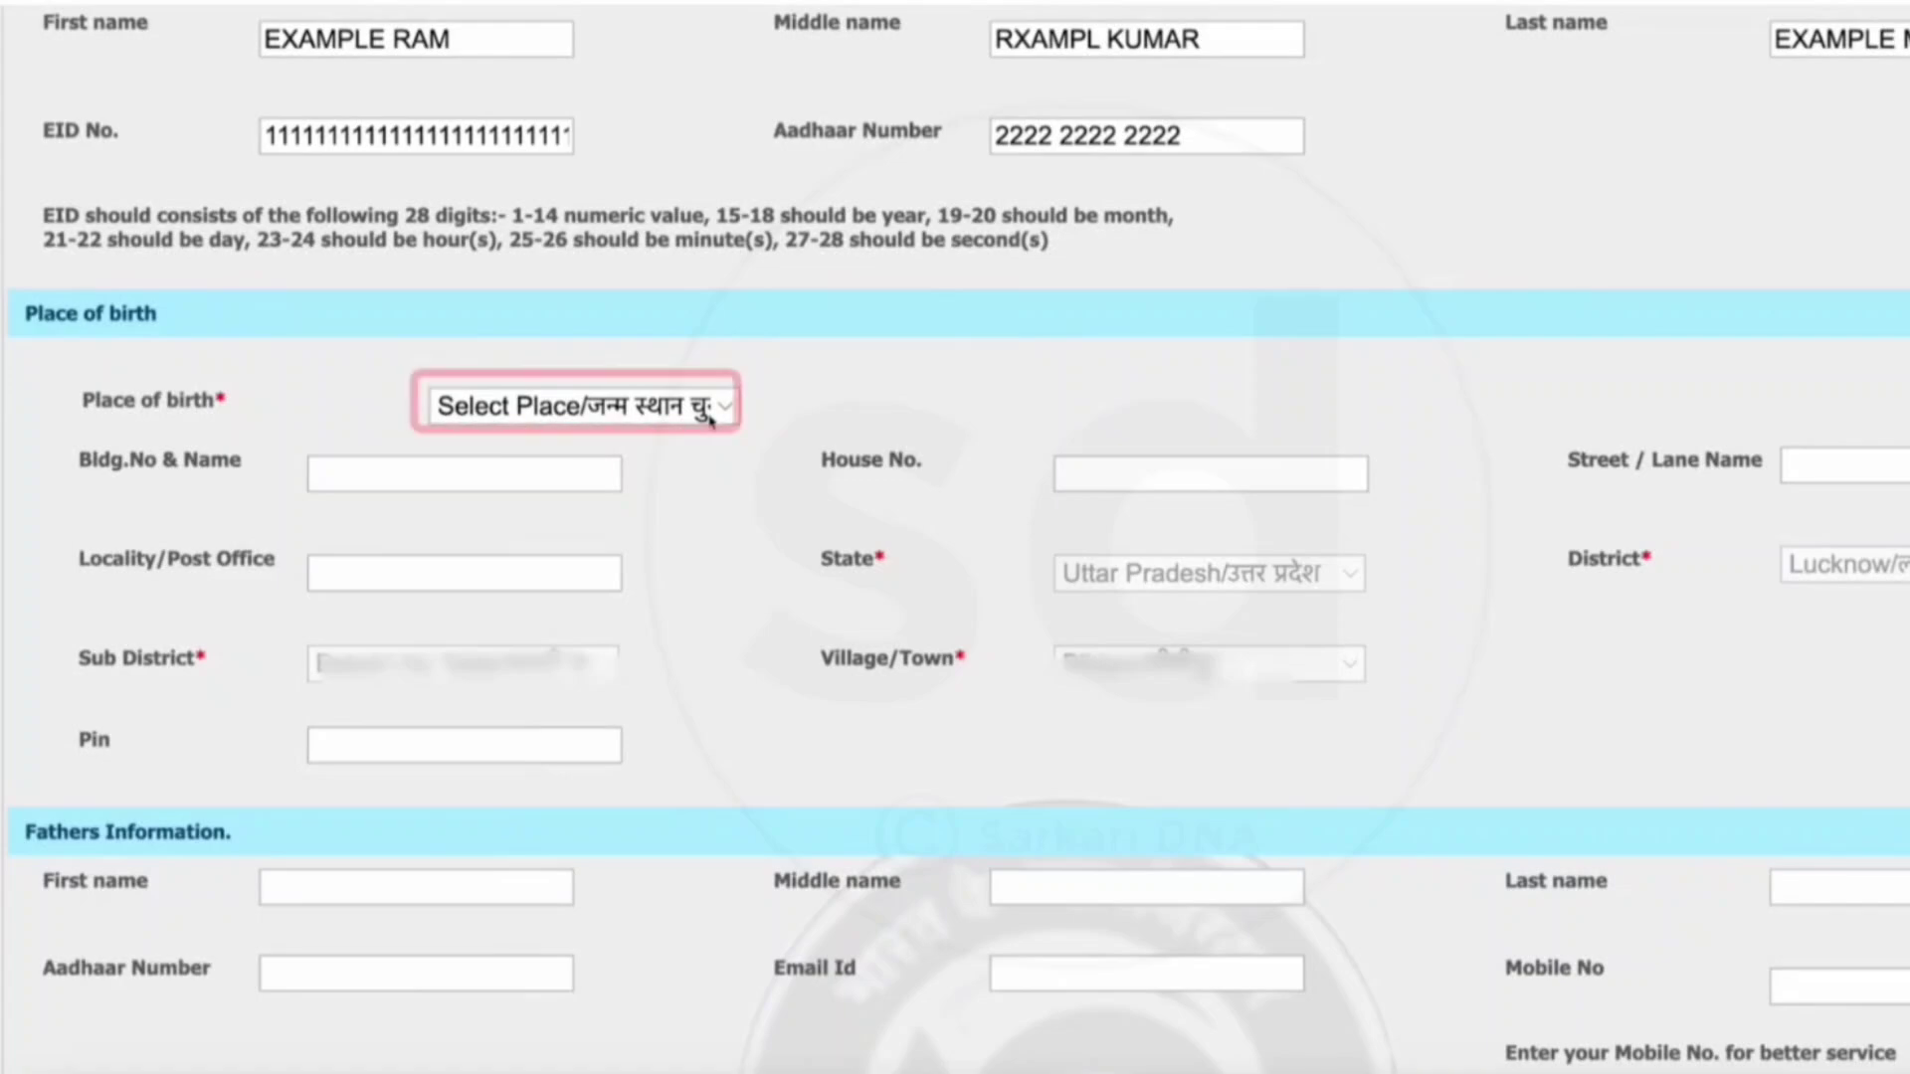
pyautogui.click(710, 415)
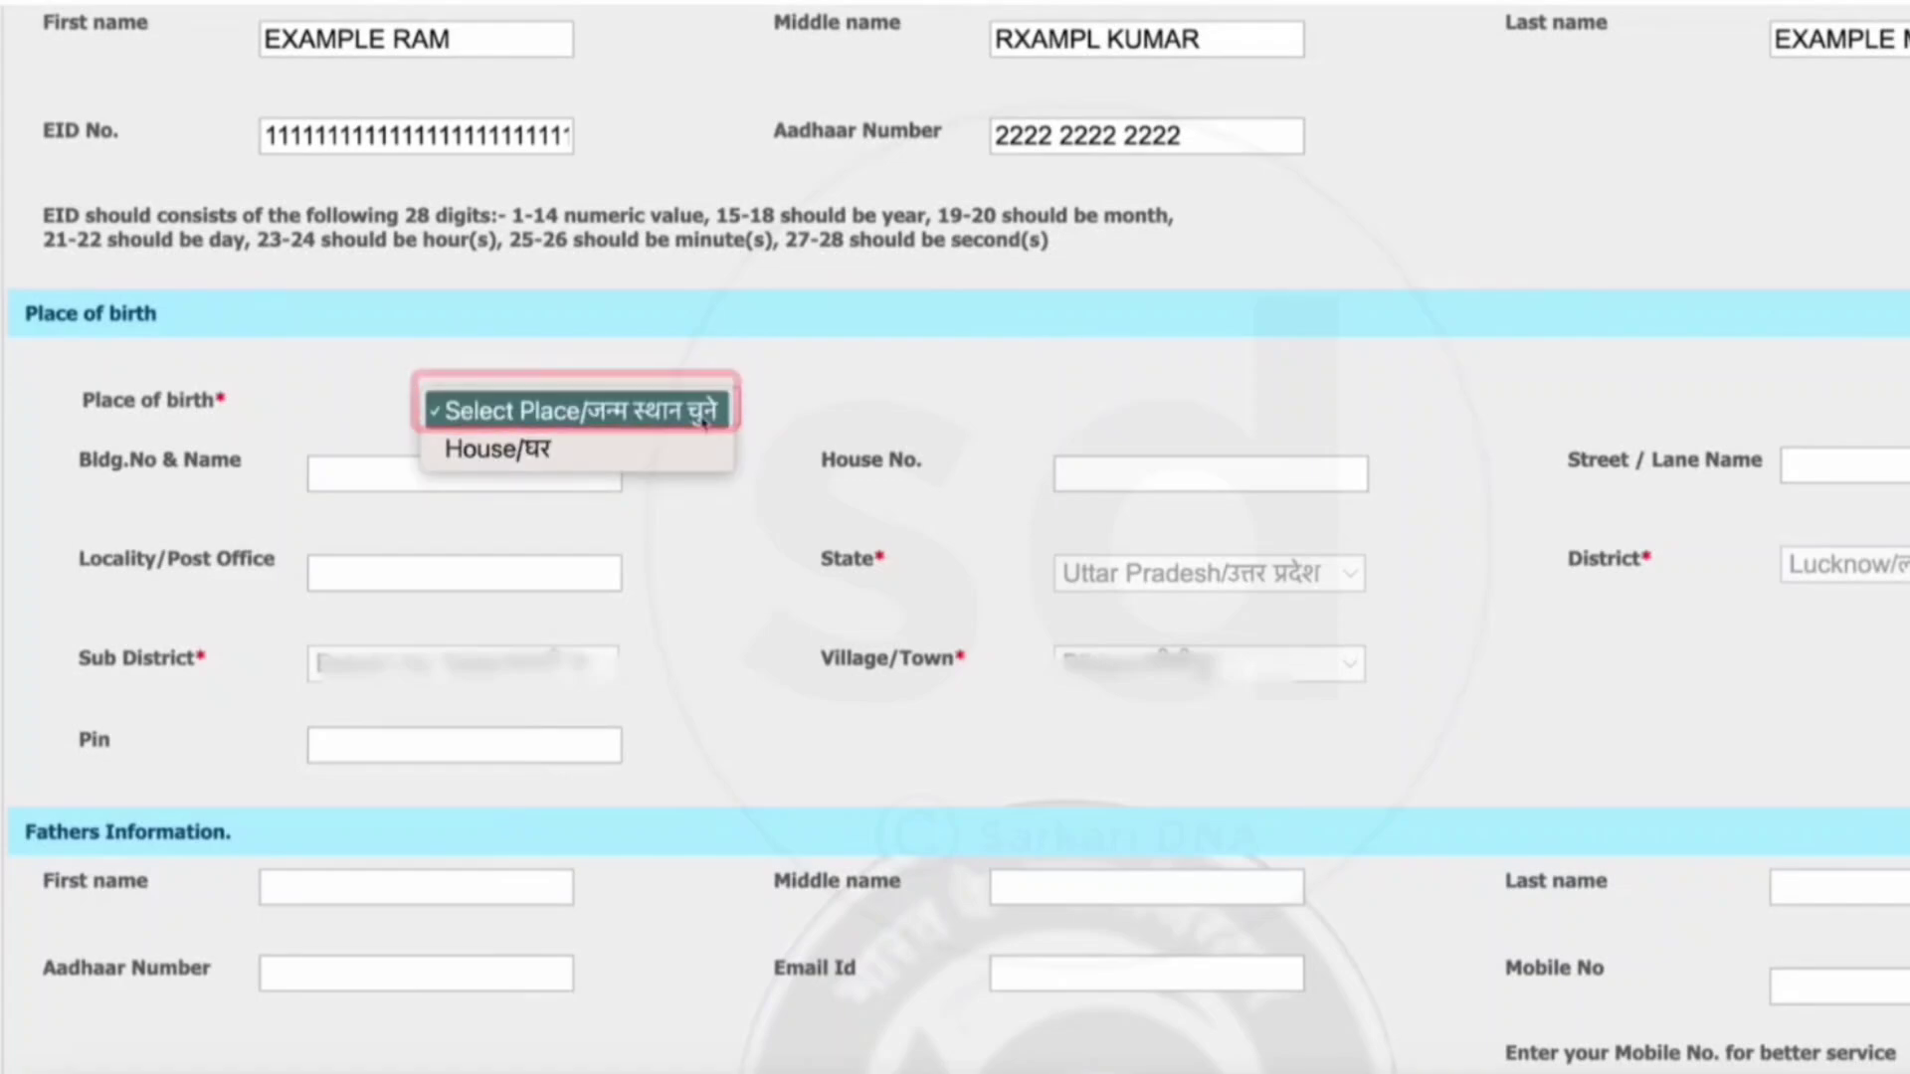
pyautogui.click(533, 458)
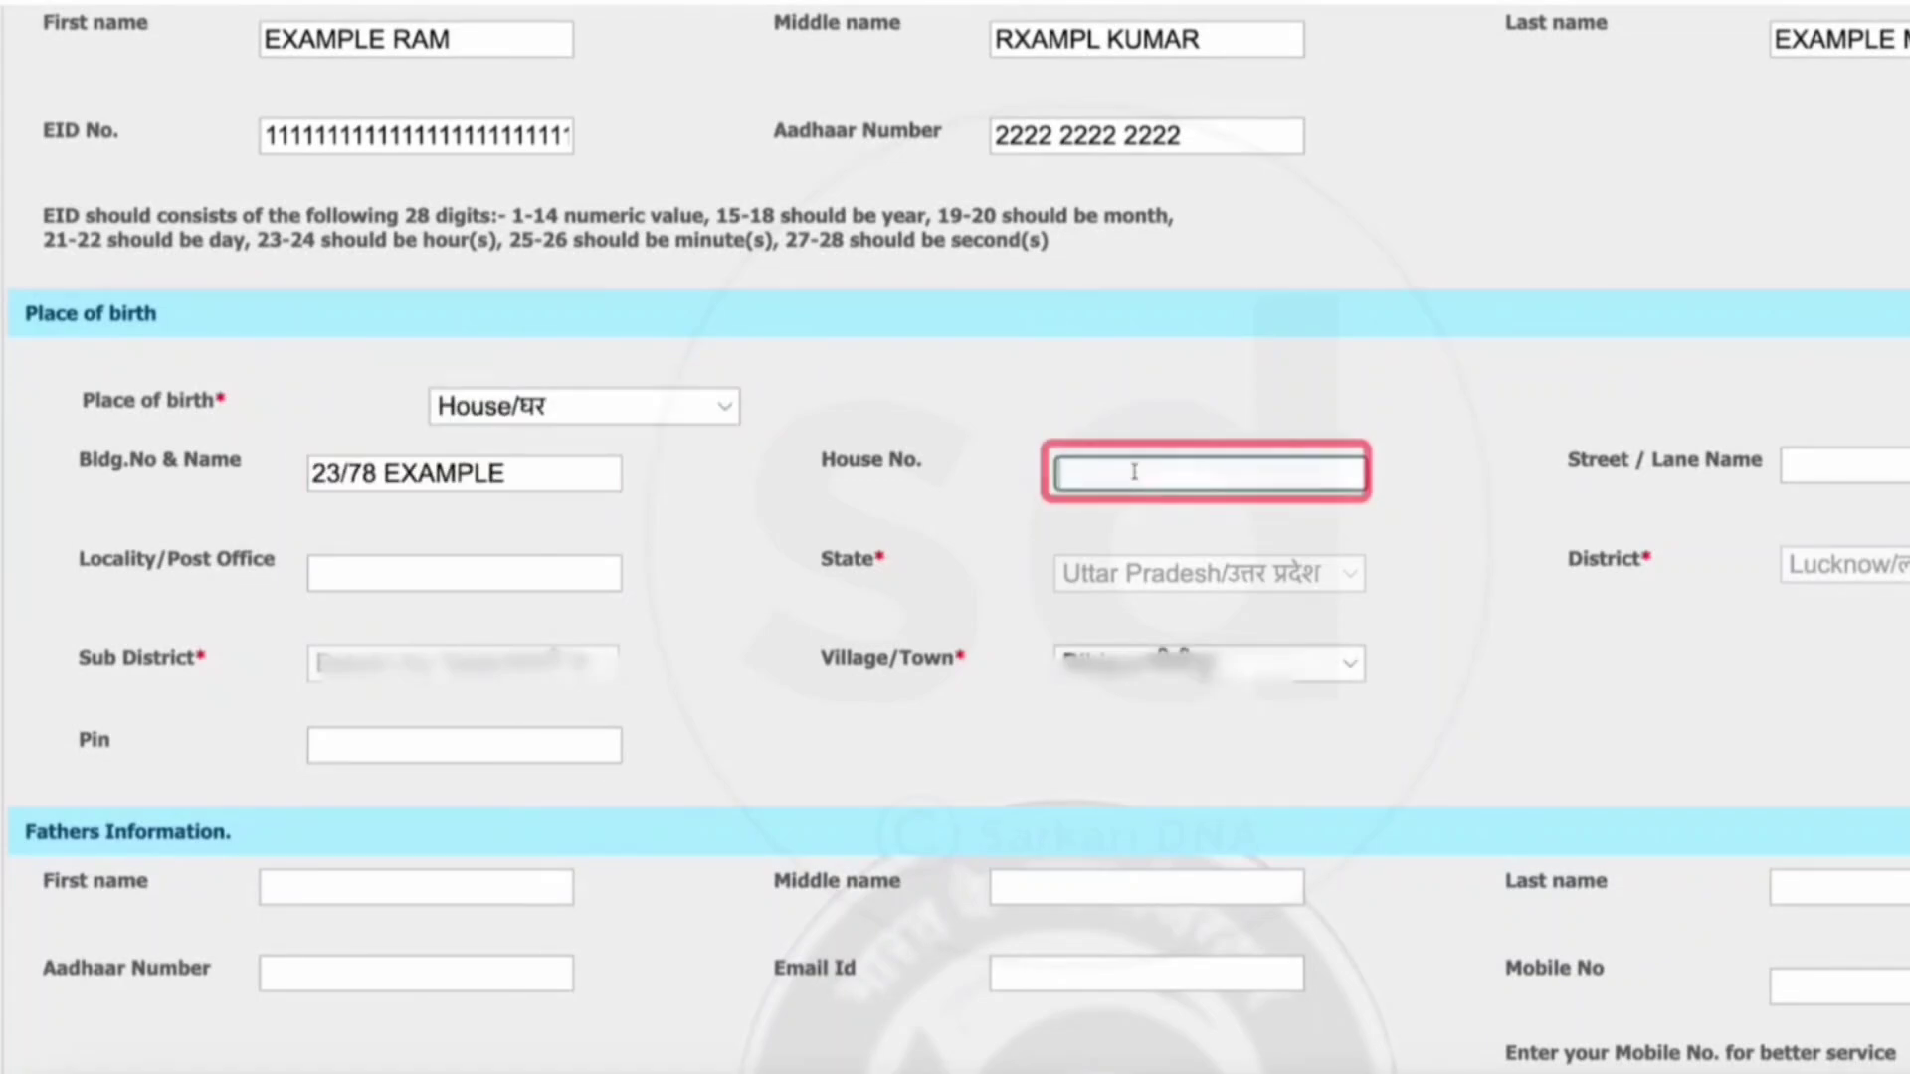
pyautogui.click(1134, 473)
pyautogui.write('23/78')
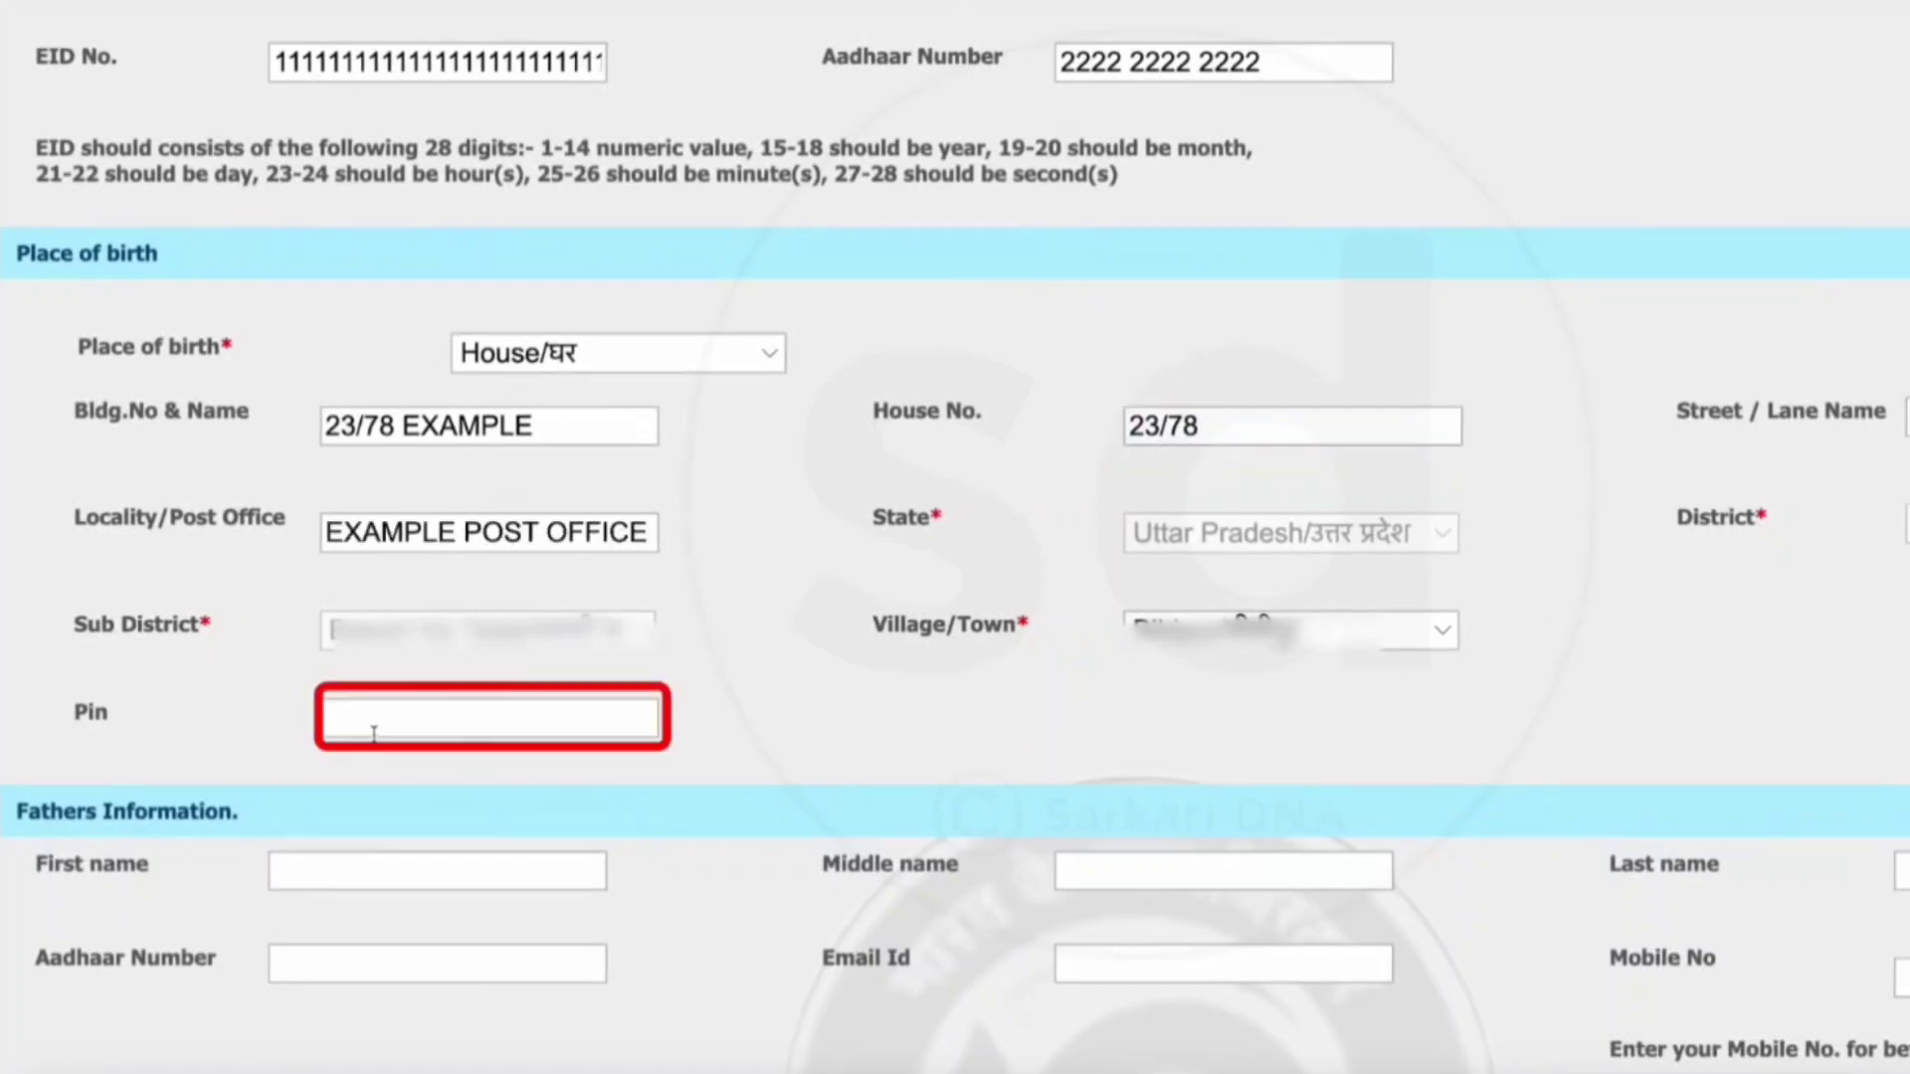
pyautogui.write('226020')
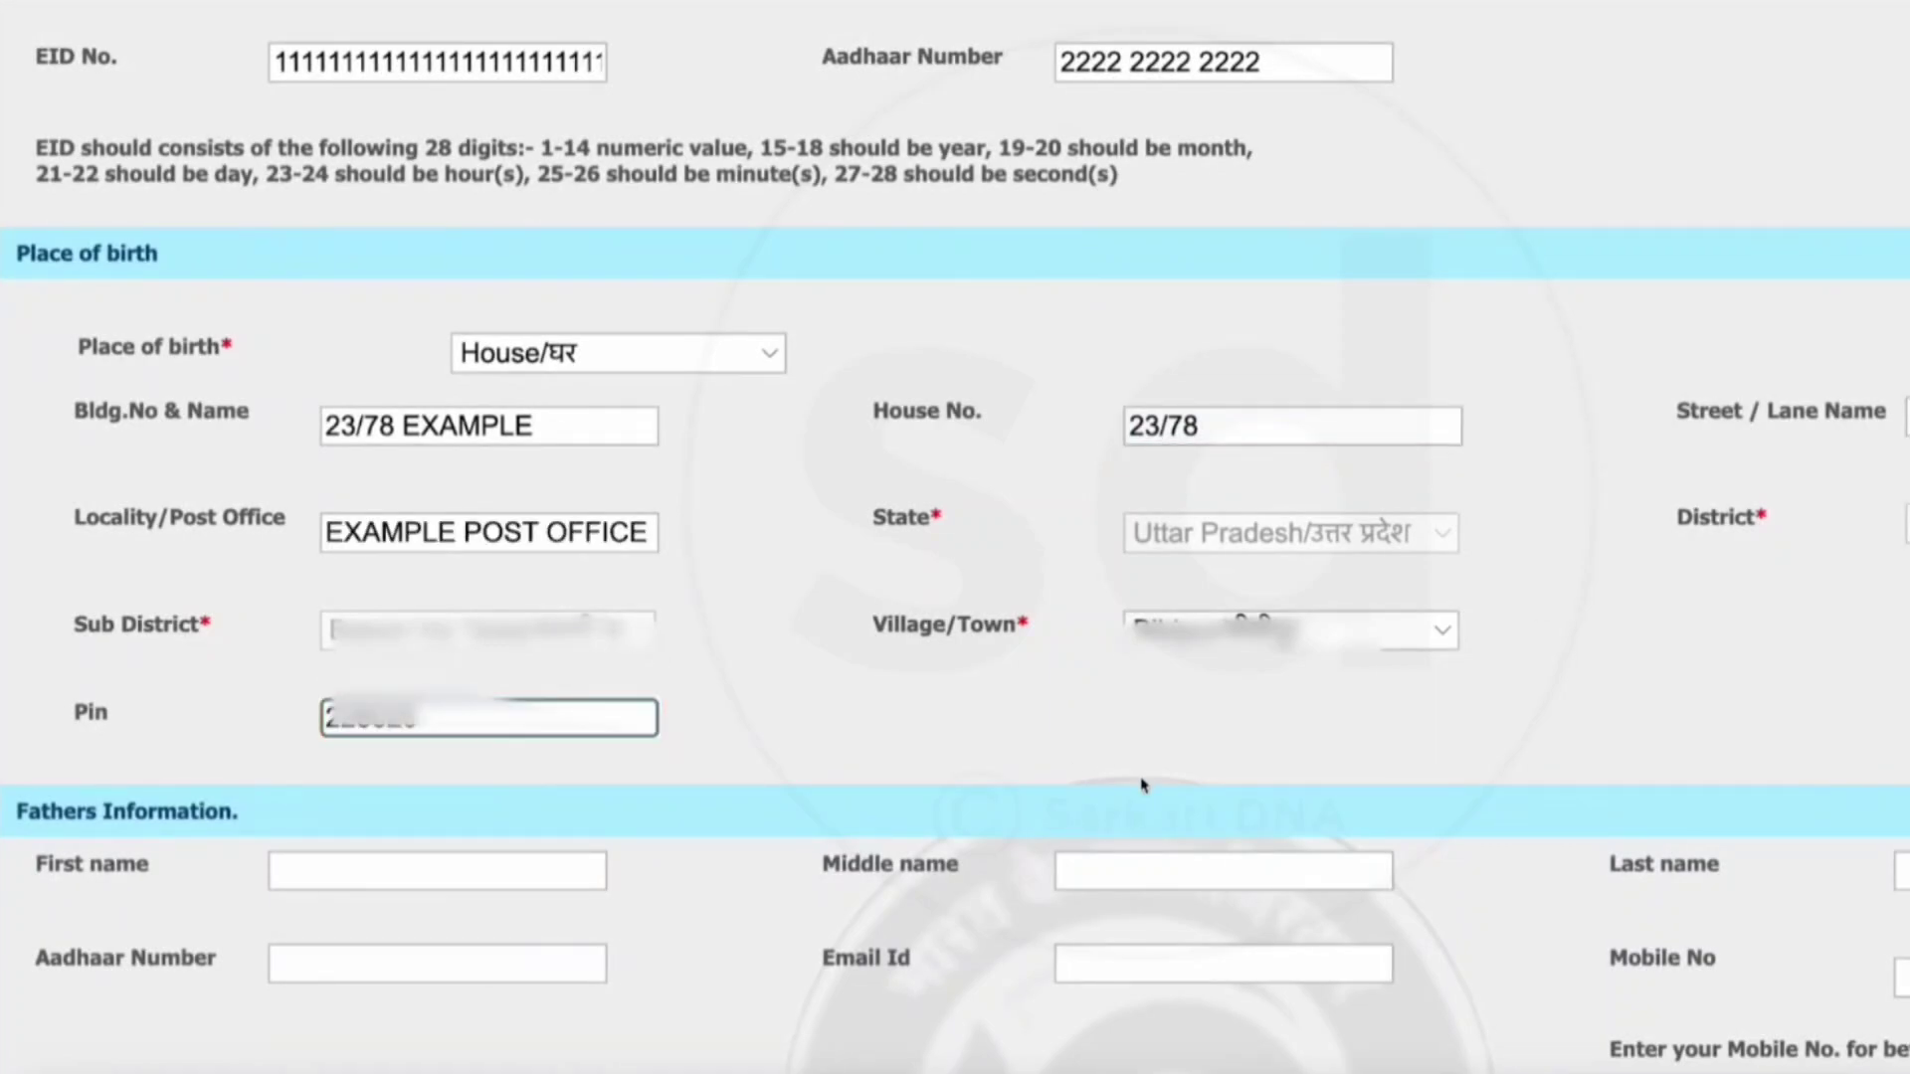
# - Fill in the father's full name, Aadhaar number, e-mail address and mobile number
pyautogui.scroll(-3, 481, 632)
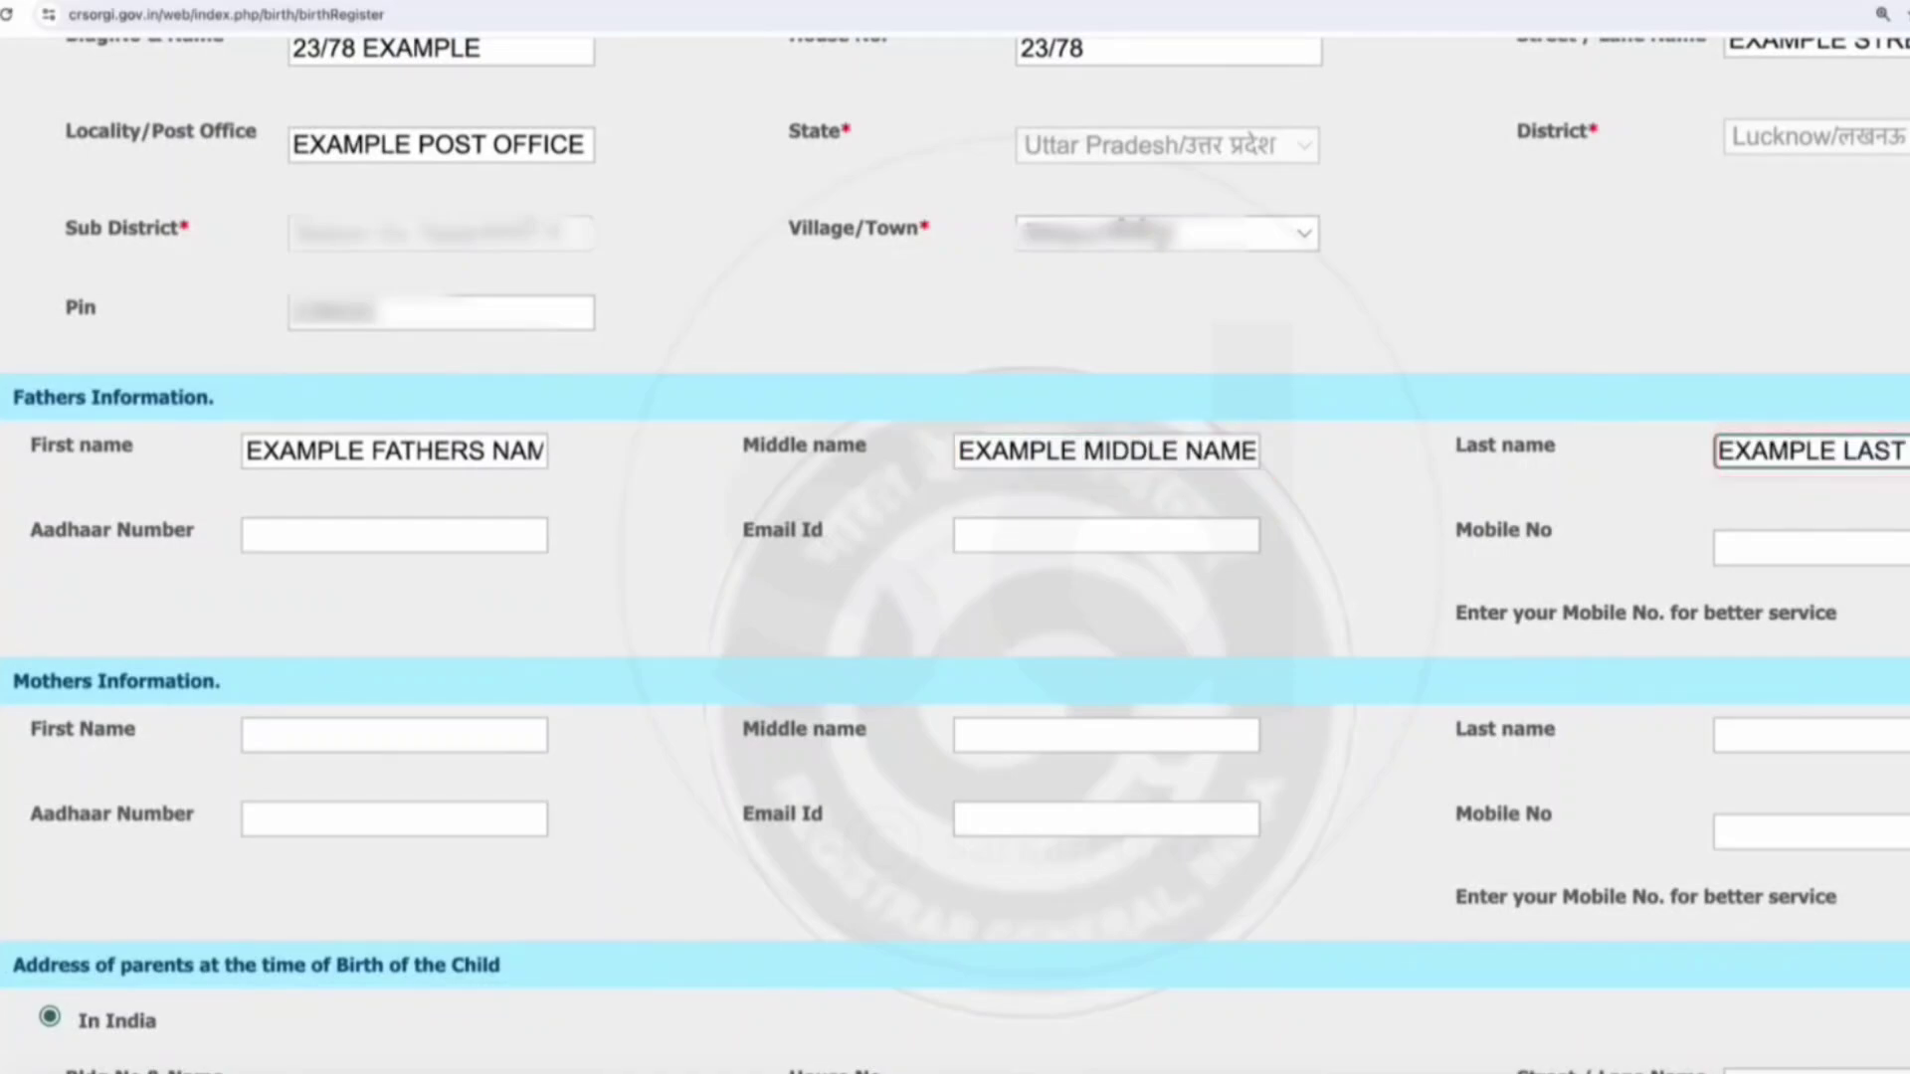
pyautogui.scroll(-1, 1686, 630)
pyautogui.press('Tab')
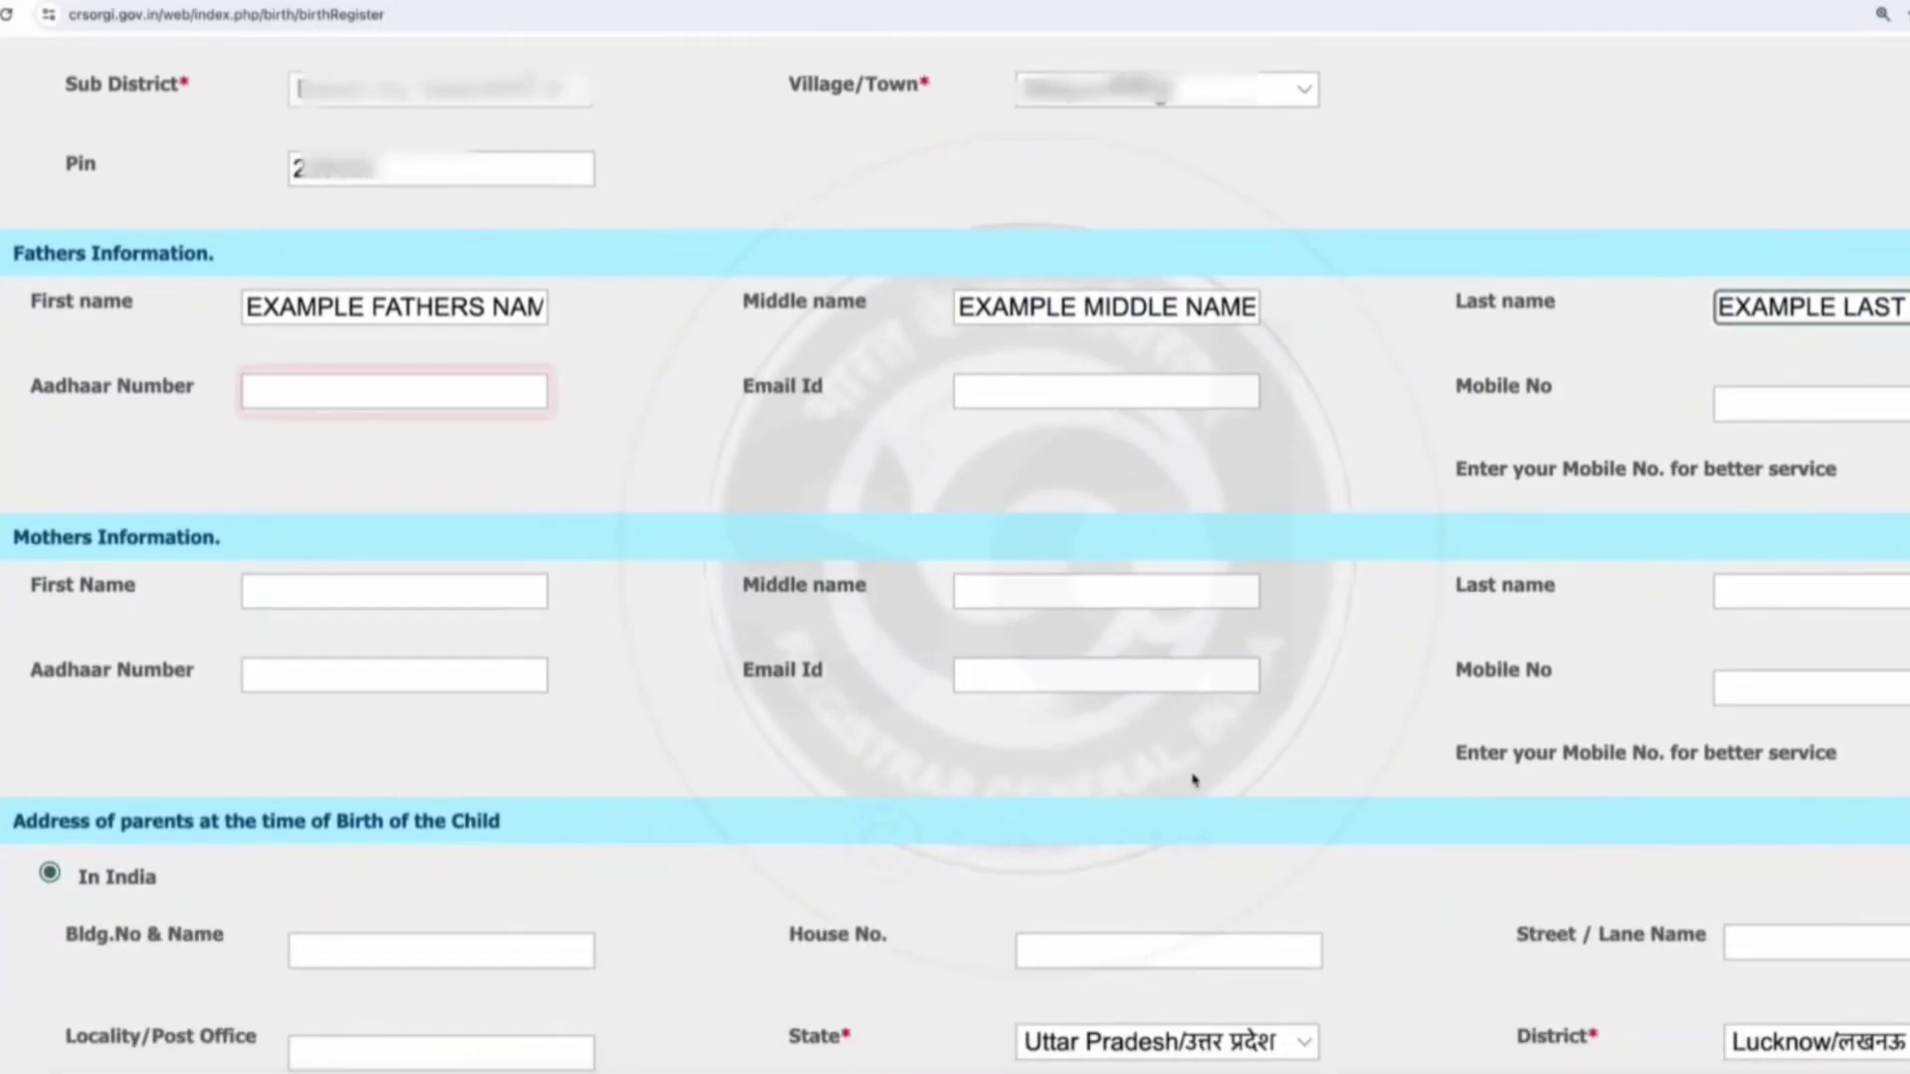
pyautogui.write('2222 2222 2222')
pyautogui.press('Tab')
pyautogui.write('example@gmail')
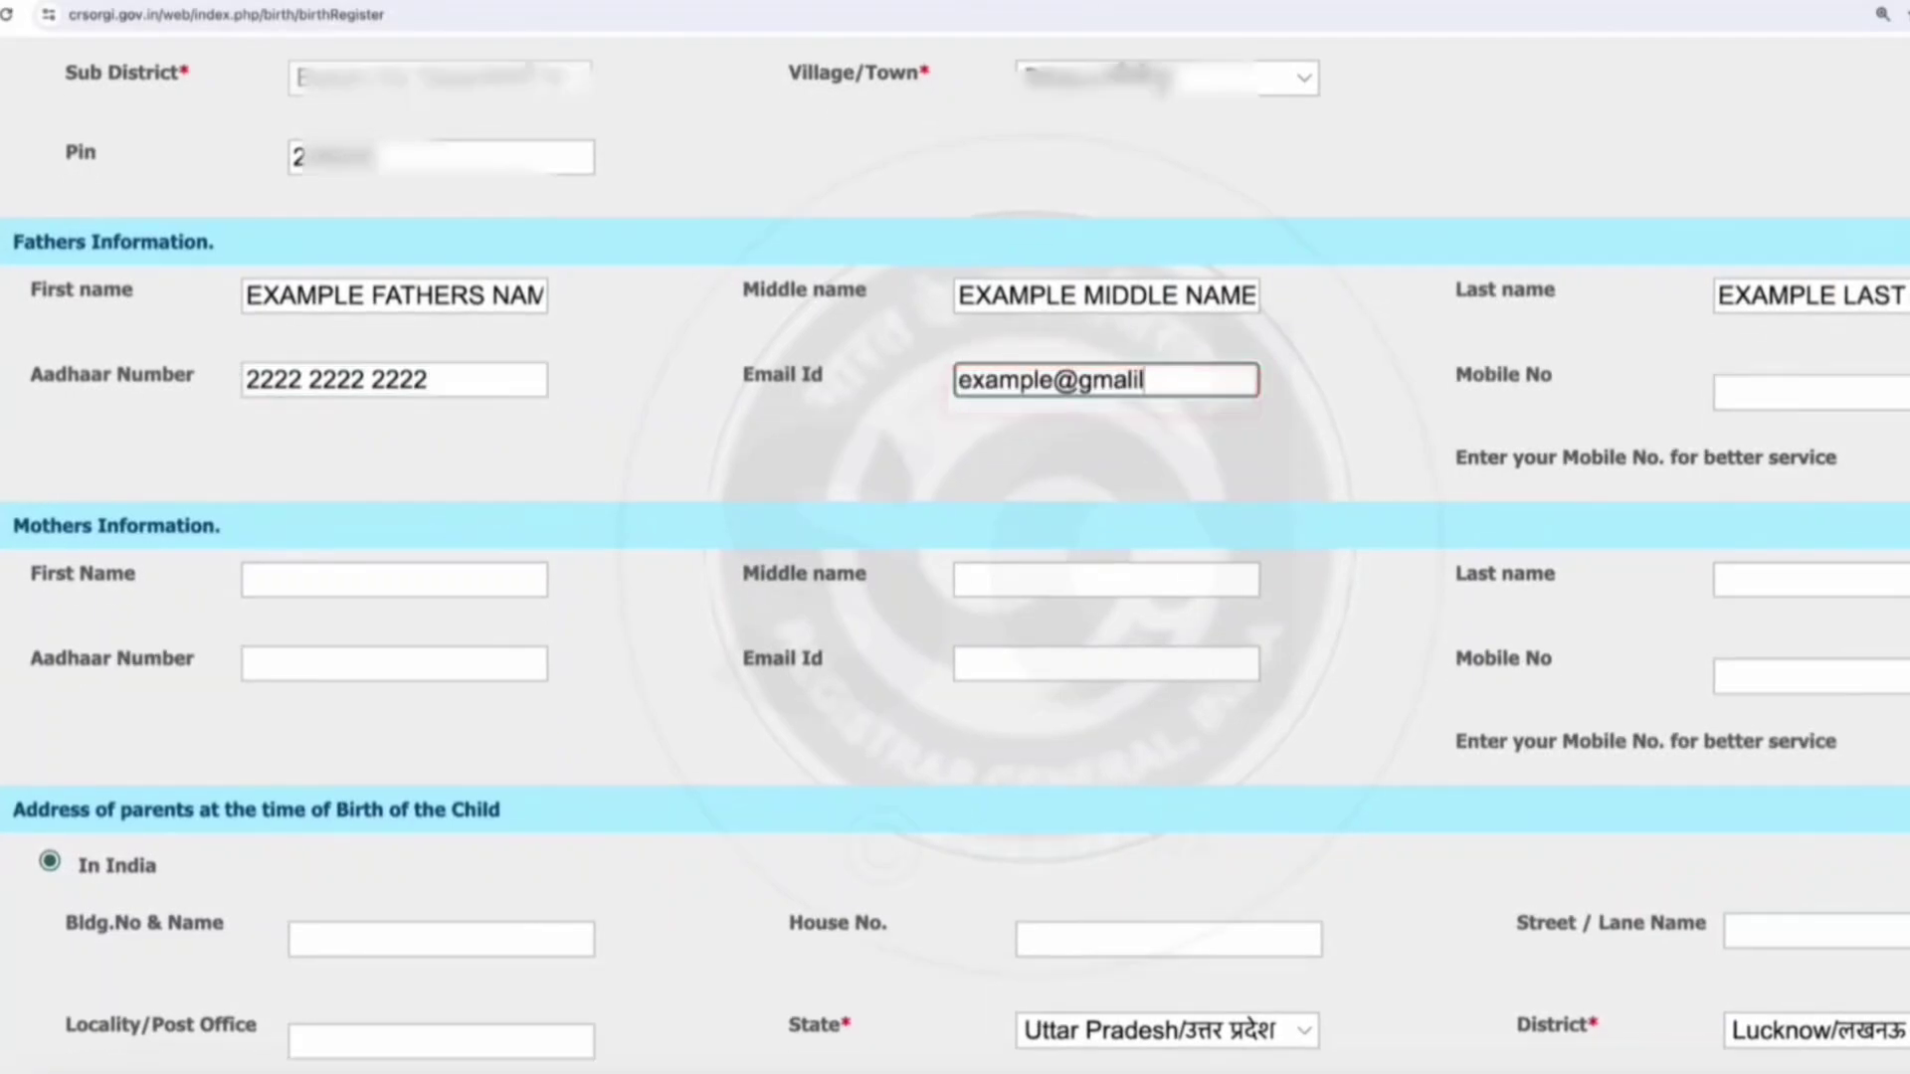
pyautogui.press('BackSpace')
pyautogui.press('BackSpace')
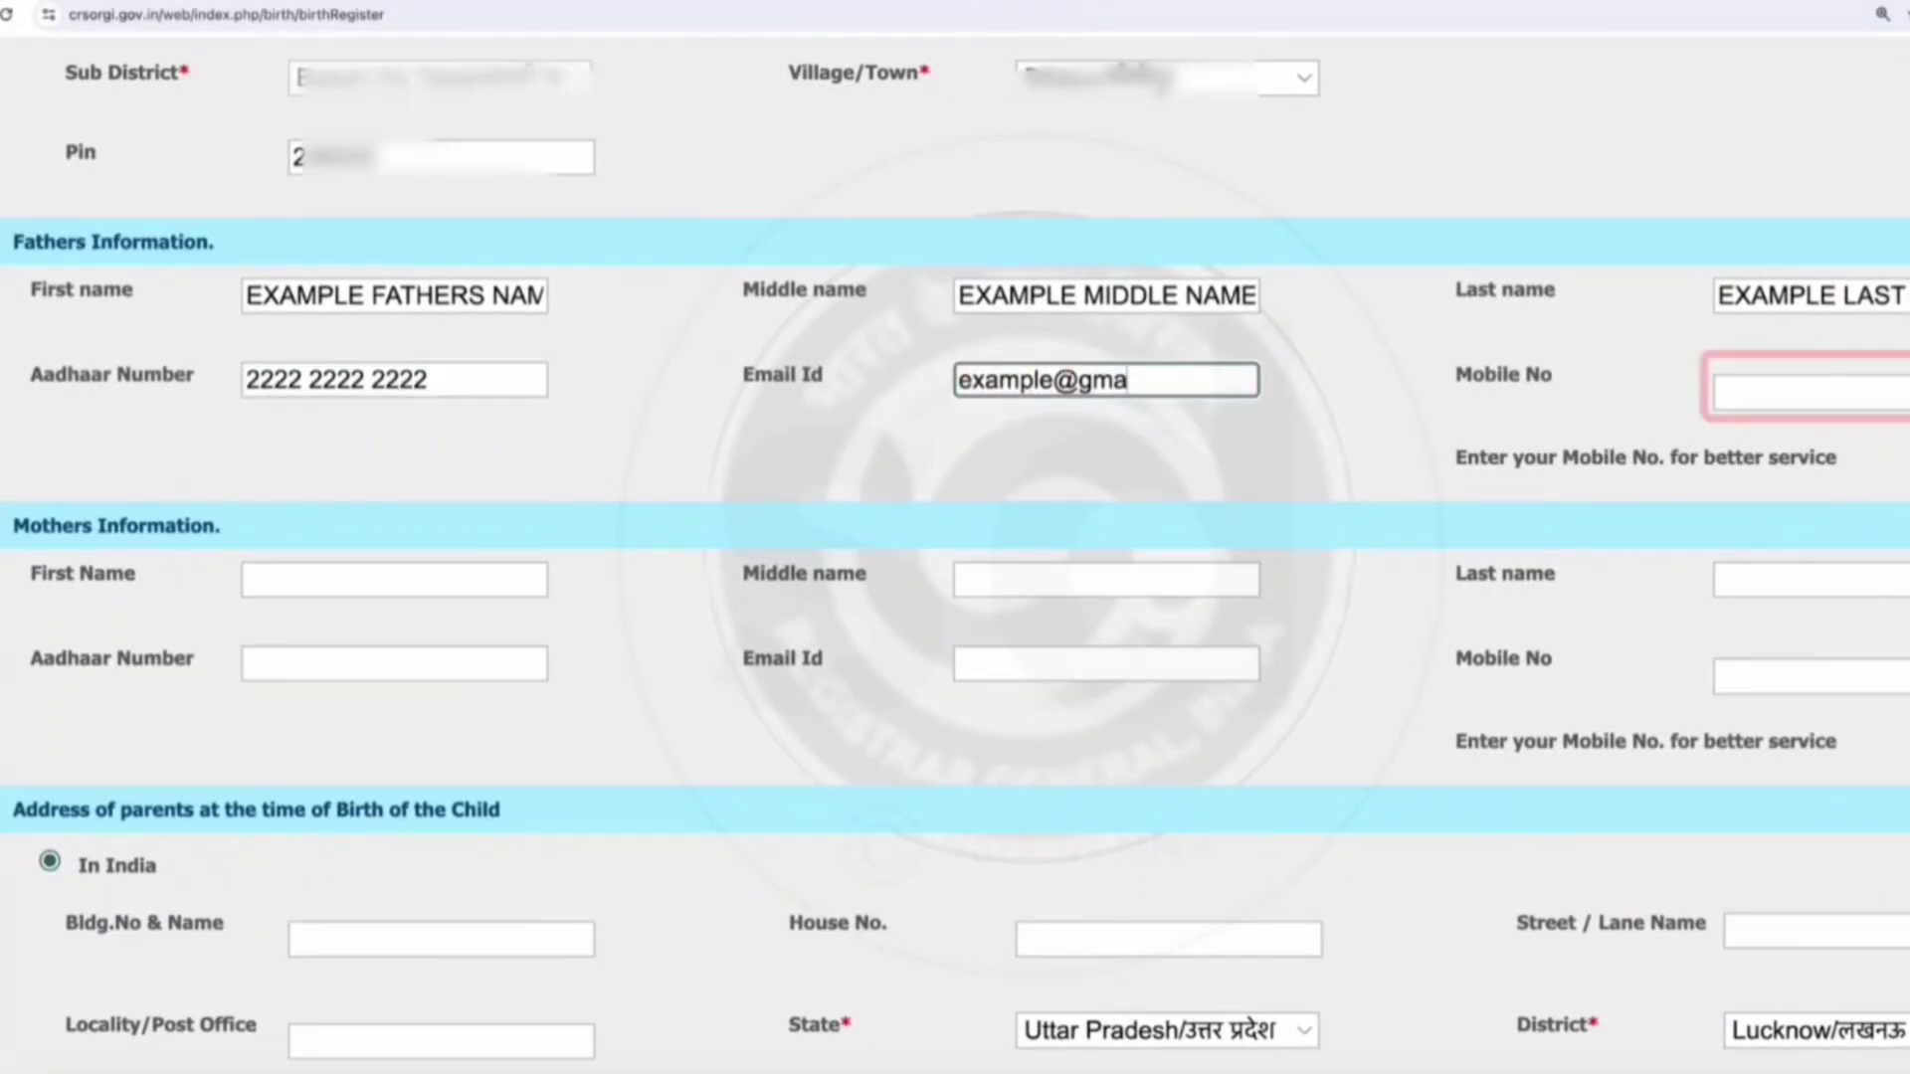
pyautogui.write('il.com')
pyautogui.press('Tab')
pyautogui.write('1111111111')
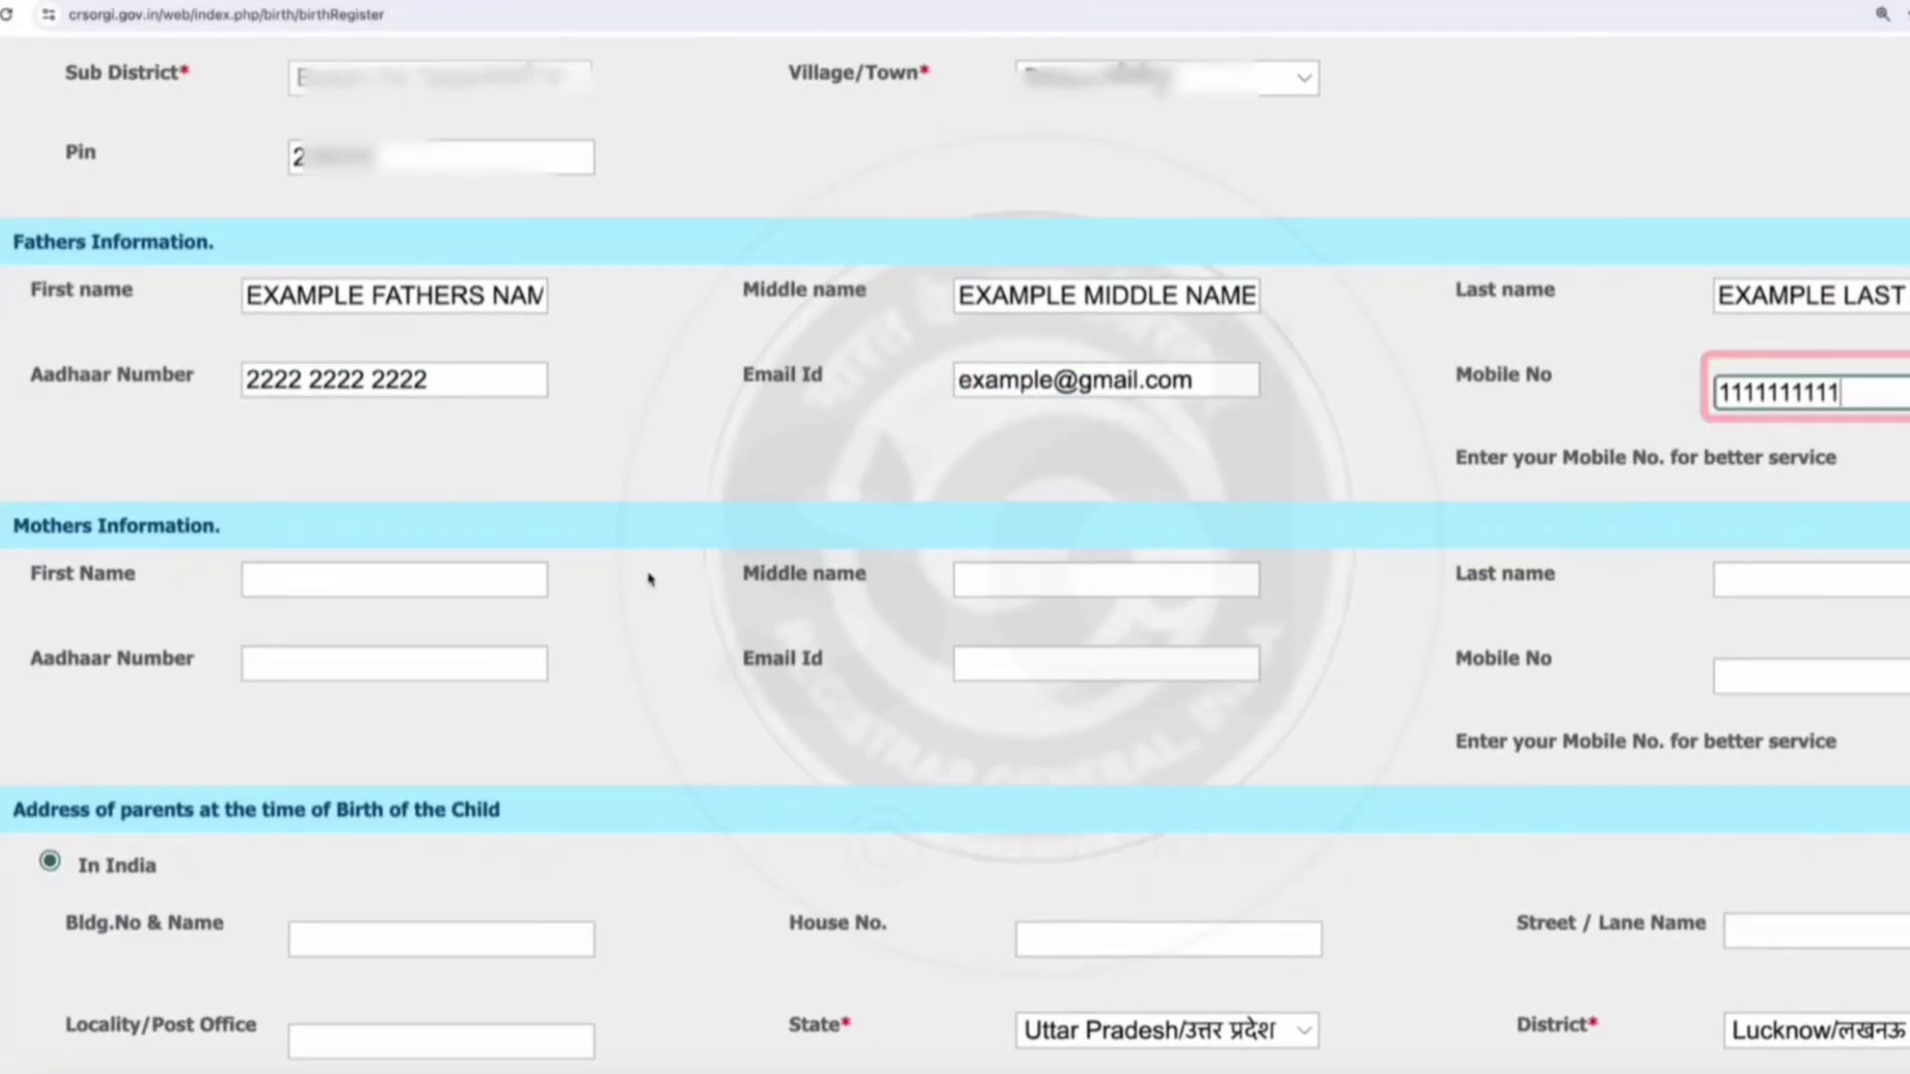
# - Fill in the mother's full name, Aadhaar number, e-mail address and mobile number
pyautogui.scroll(-1, 697, 538)
pyautogui.click(363, 465)
pyautogui.write('EX')
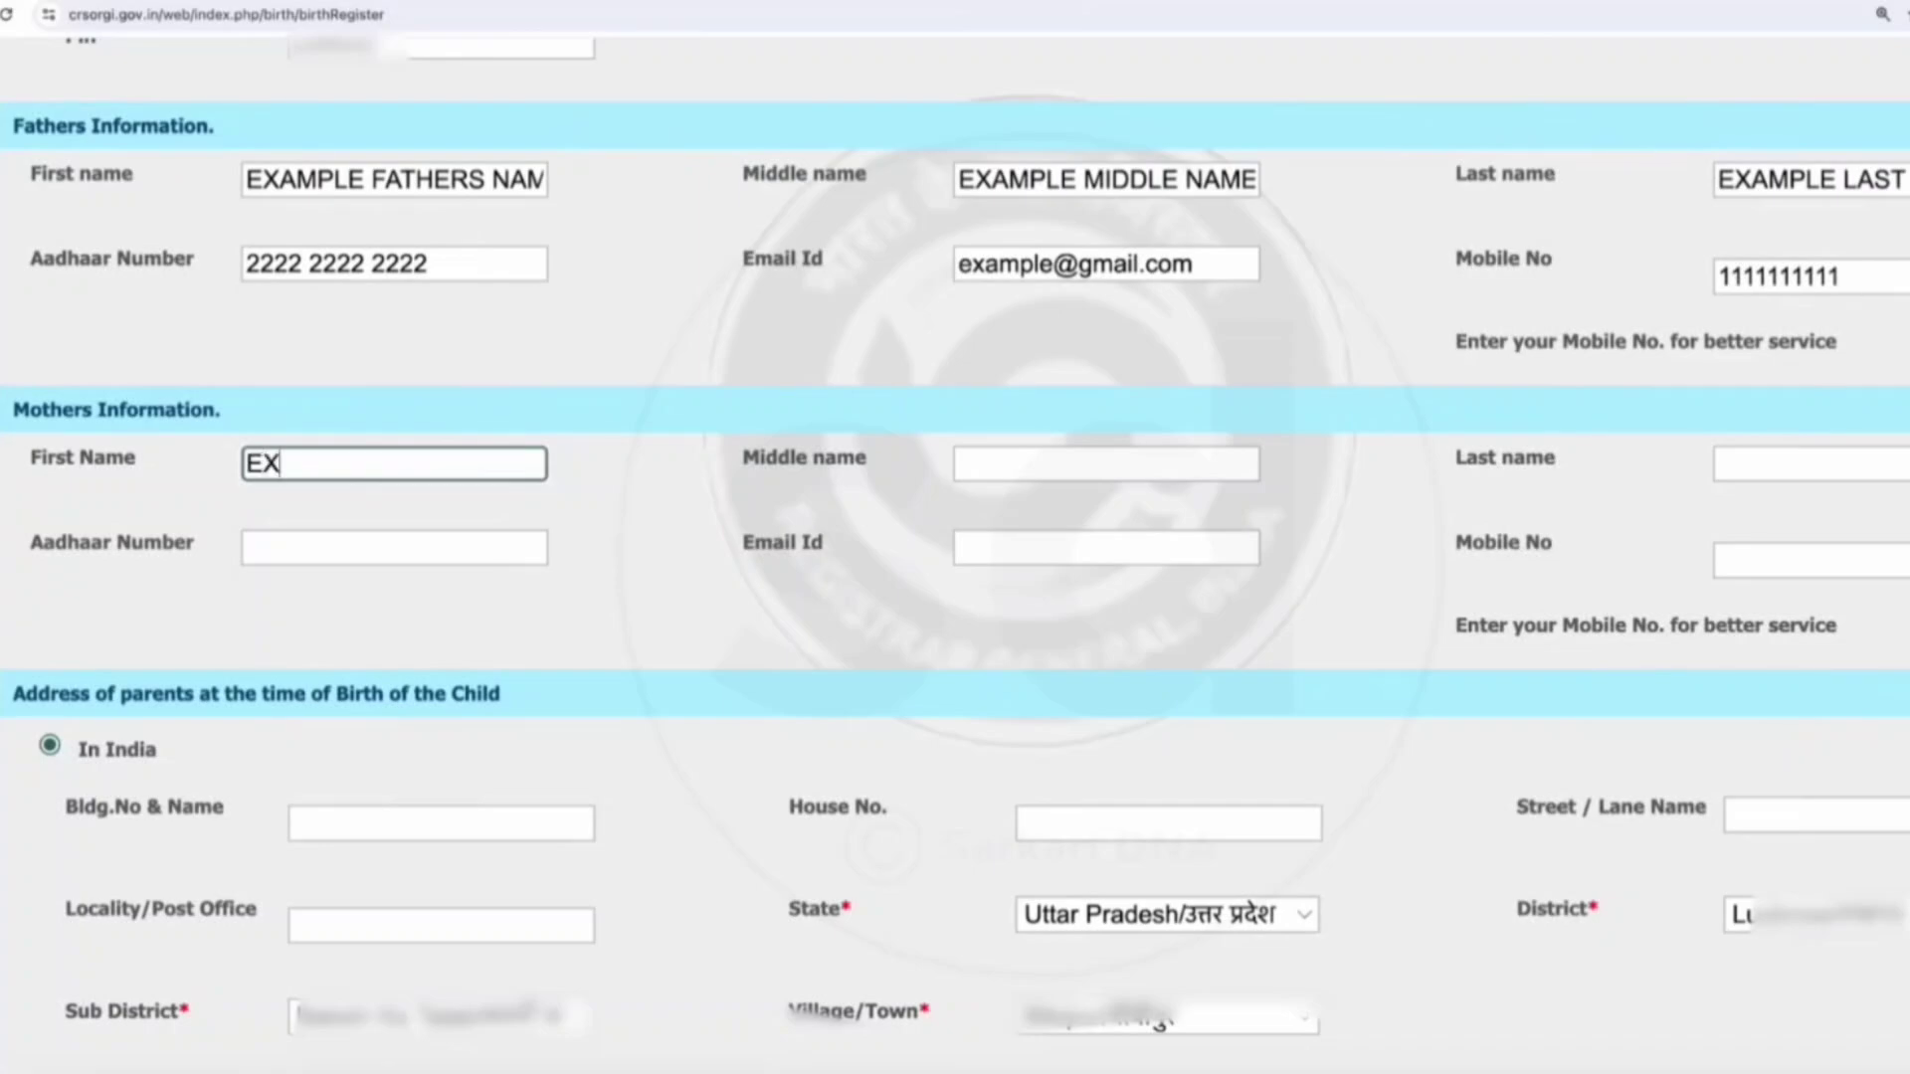
pyautogui.write('AMPLE MOTHERS NAI')
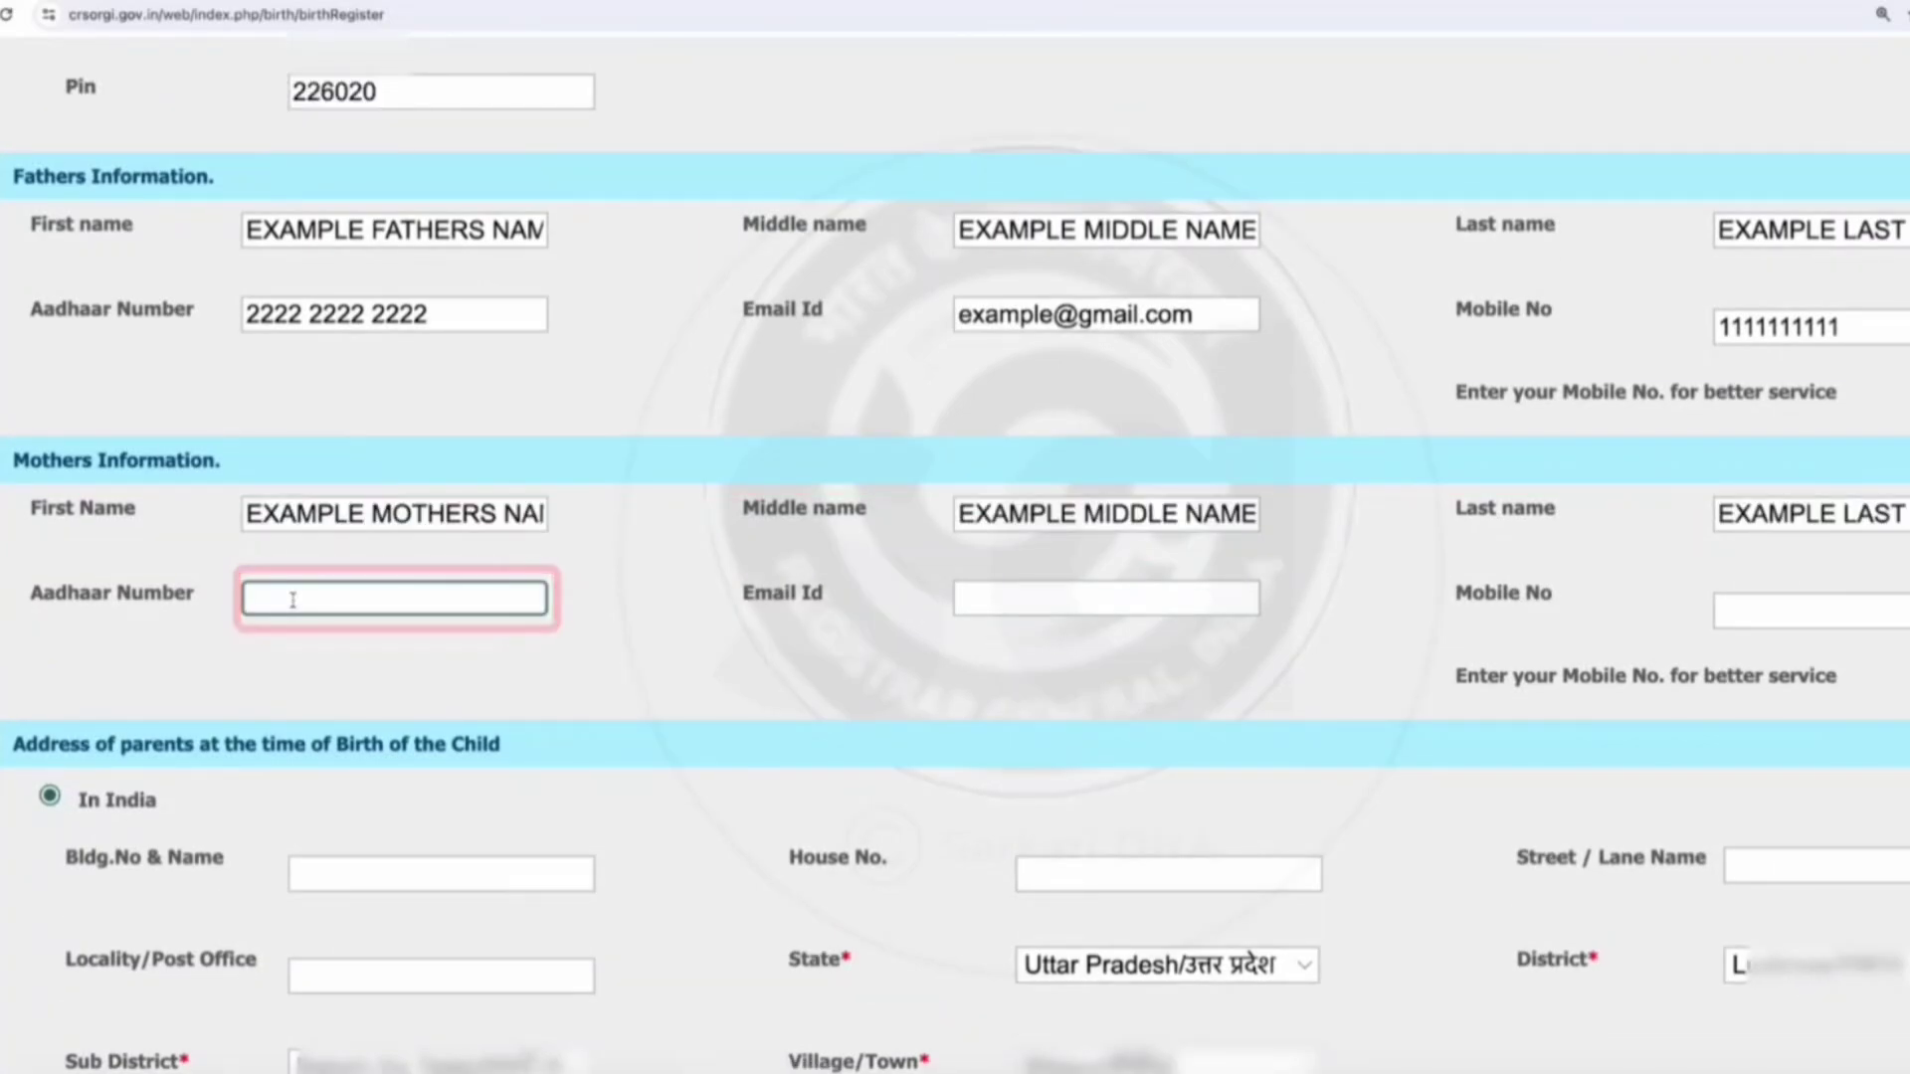
pyautogui.write('3333 3333 3333')
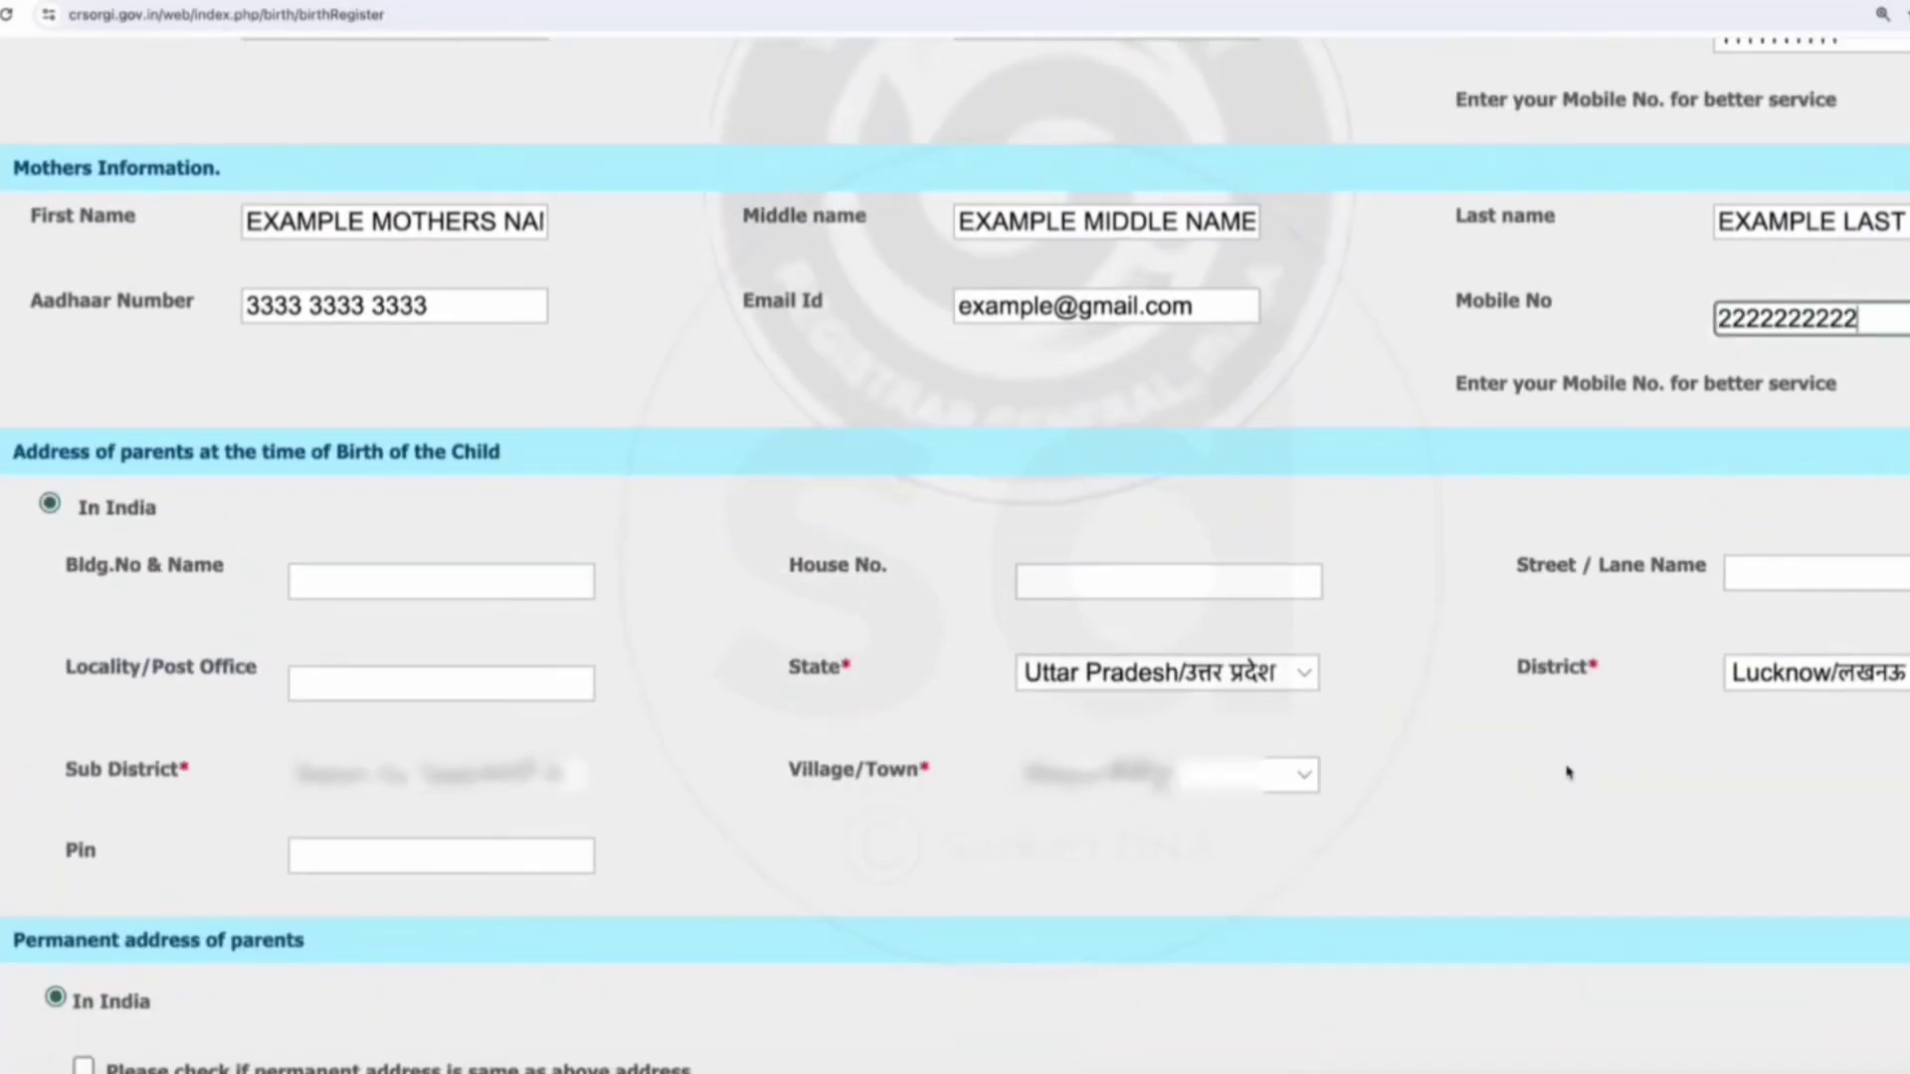
# - Fill in the parents' address at the time of birth with building, house number, street, post office and postal code
pyautogui.scroll(-2, 1568, 772)
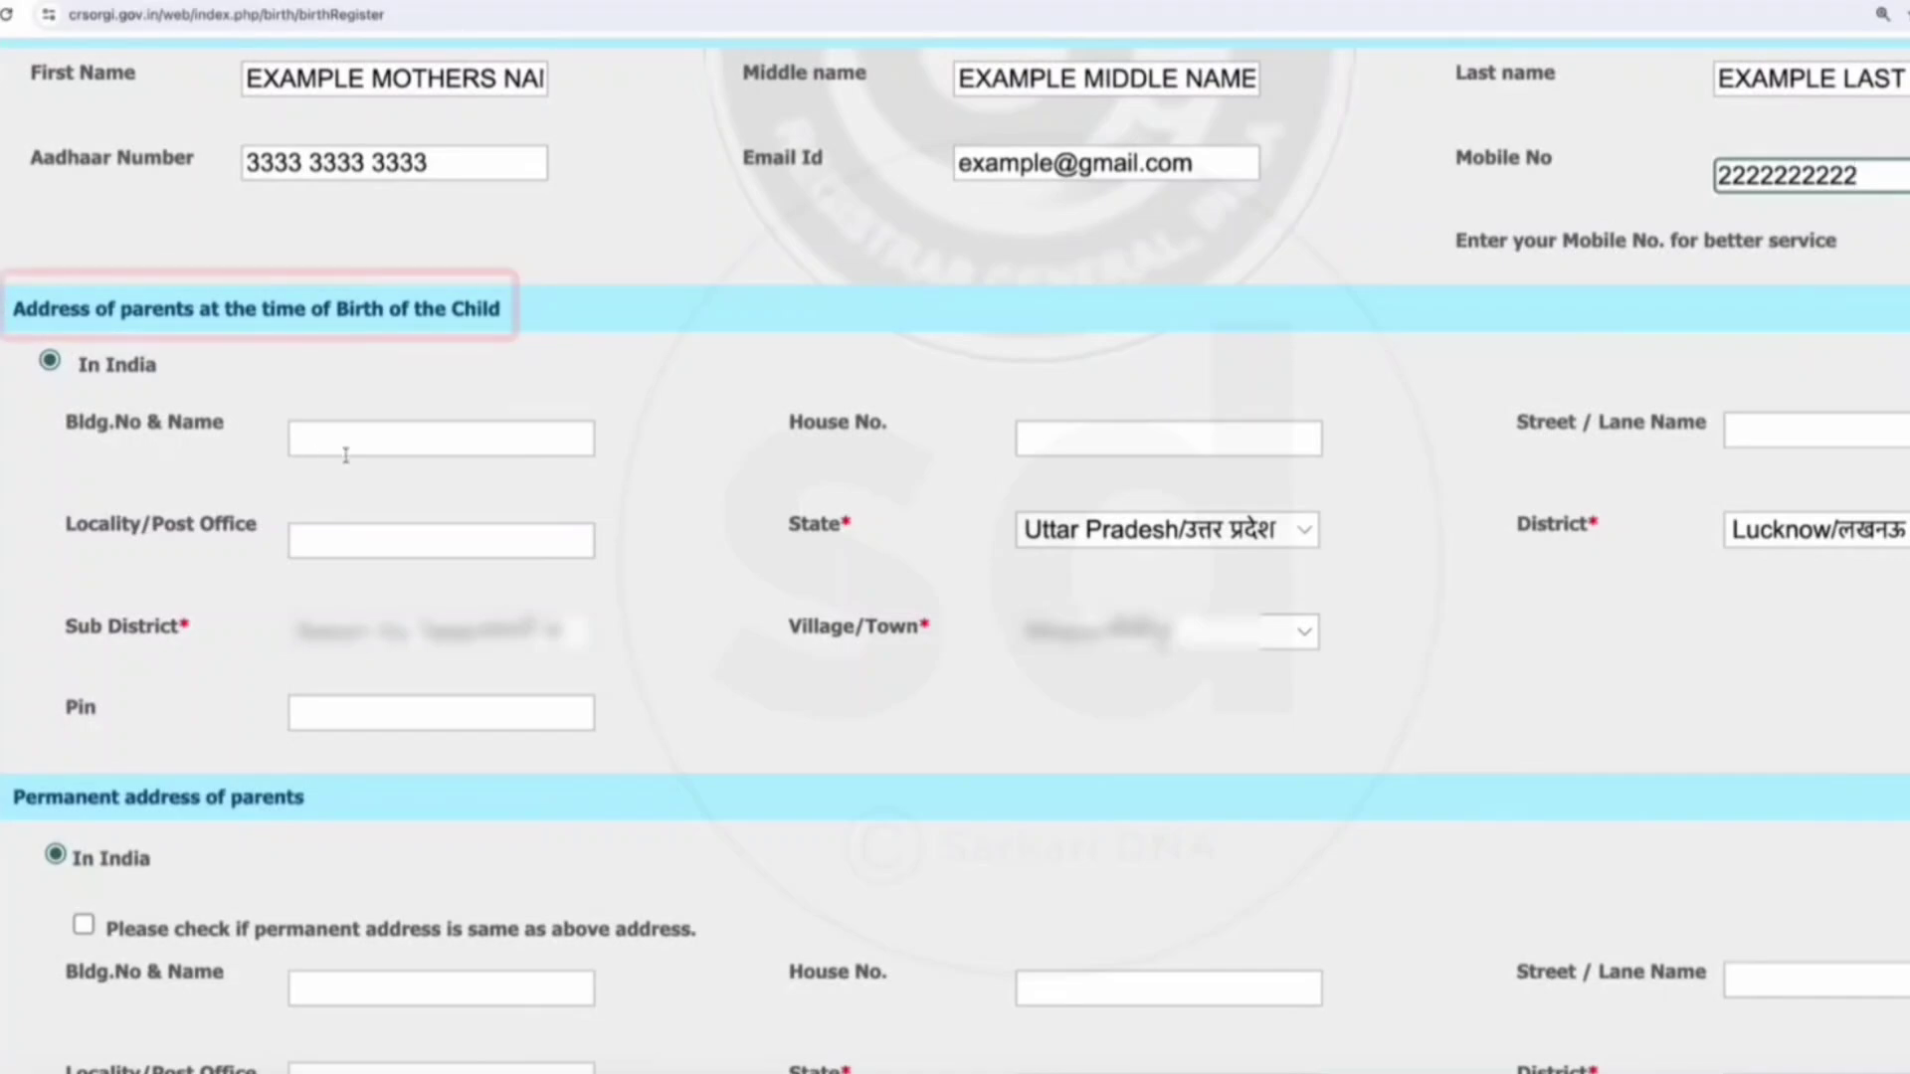
pyautogui.click(387, 451)
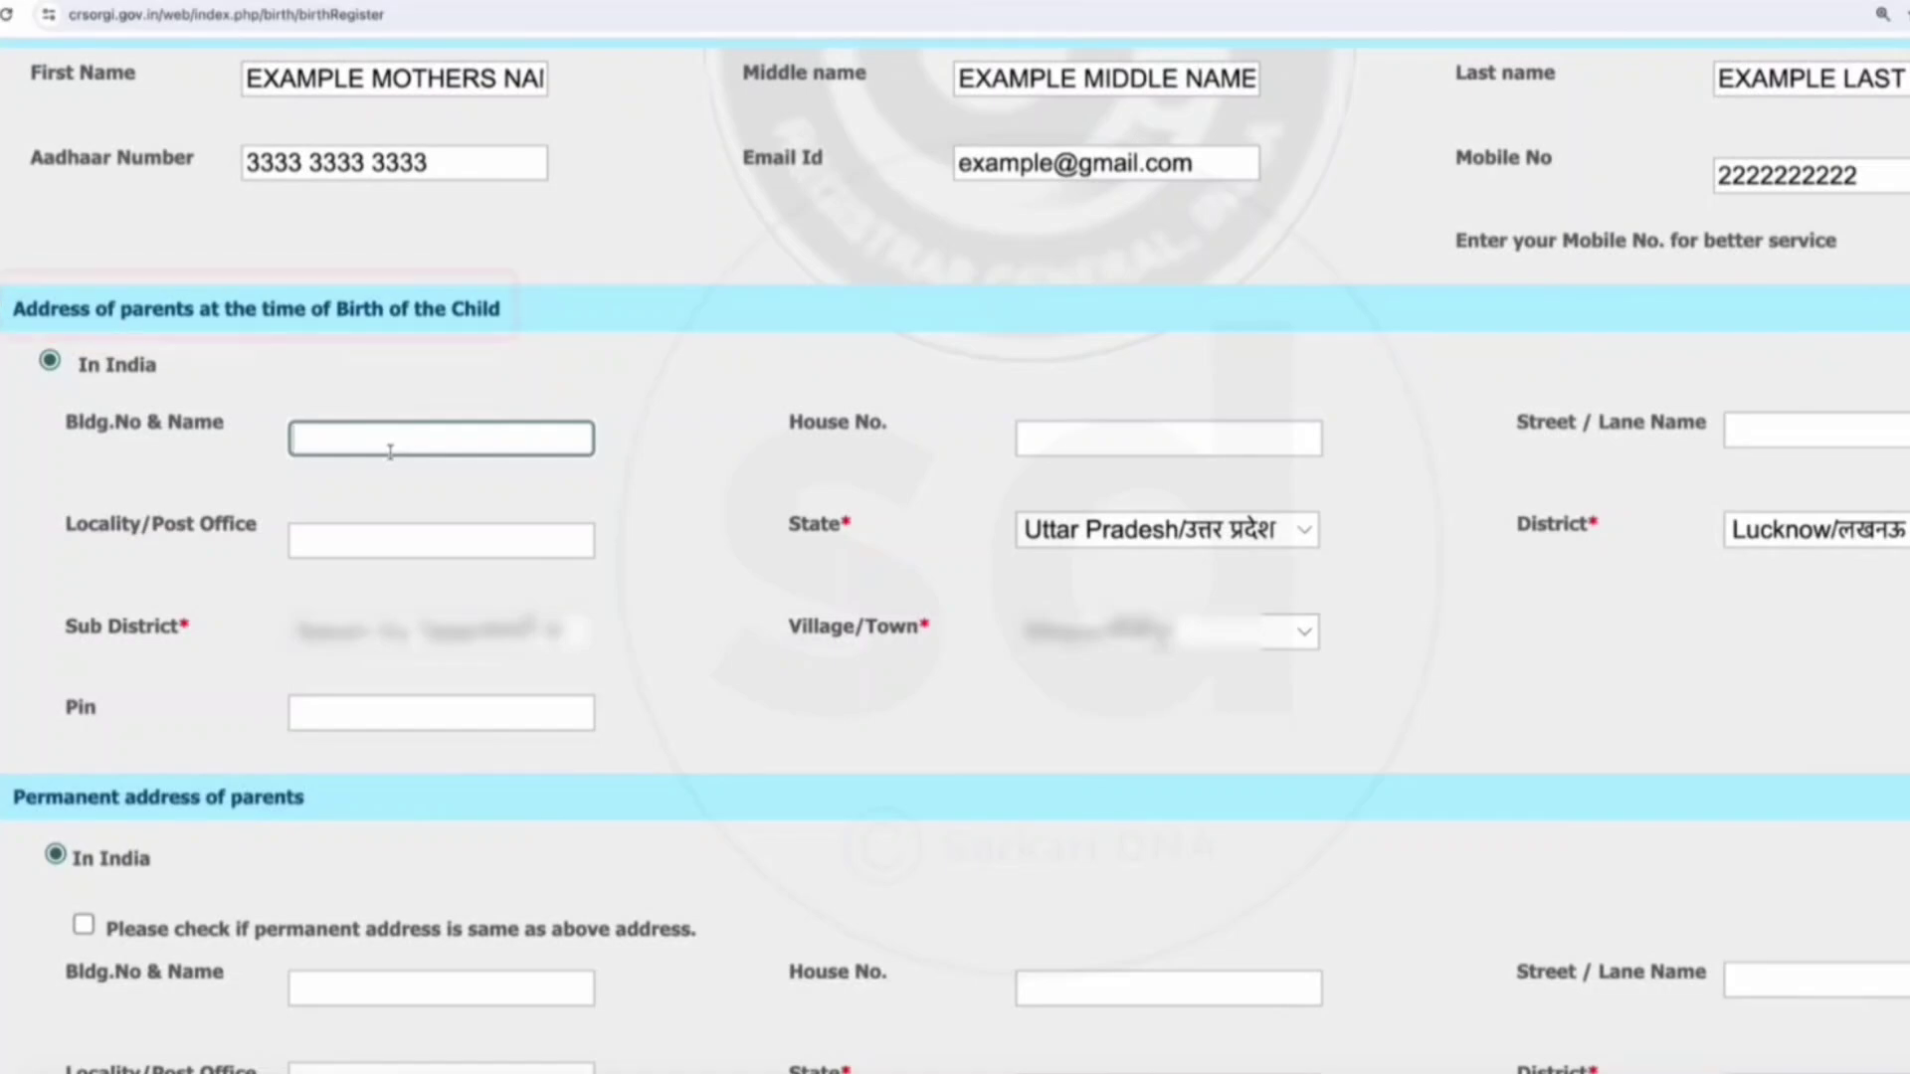
pyautogui.write('EXAMPLE BLDG. NAME')
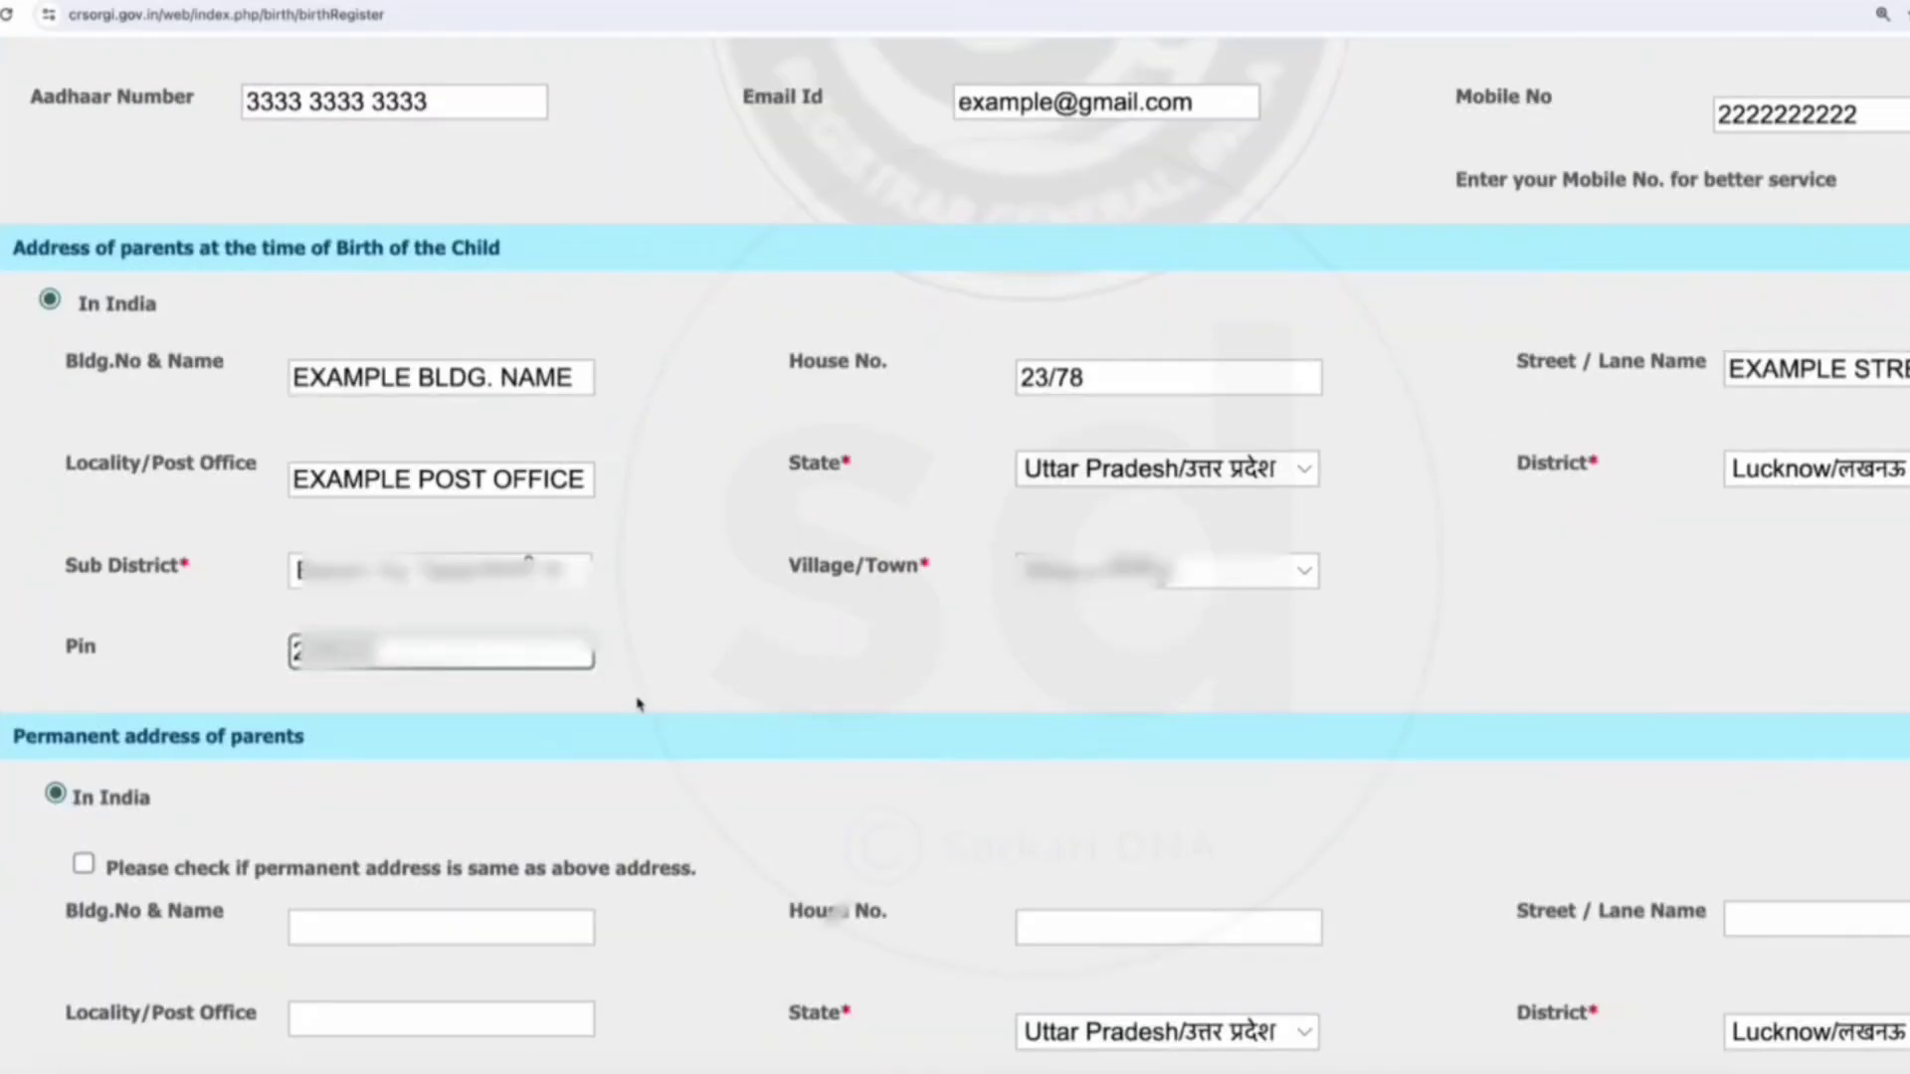
pyautogui.scroll(-3, 638, 705)
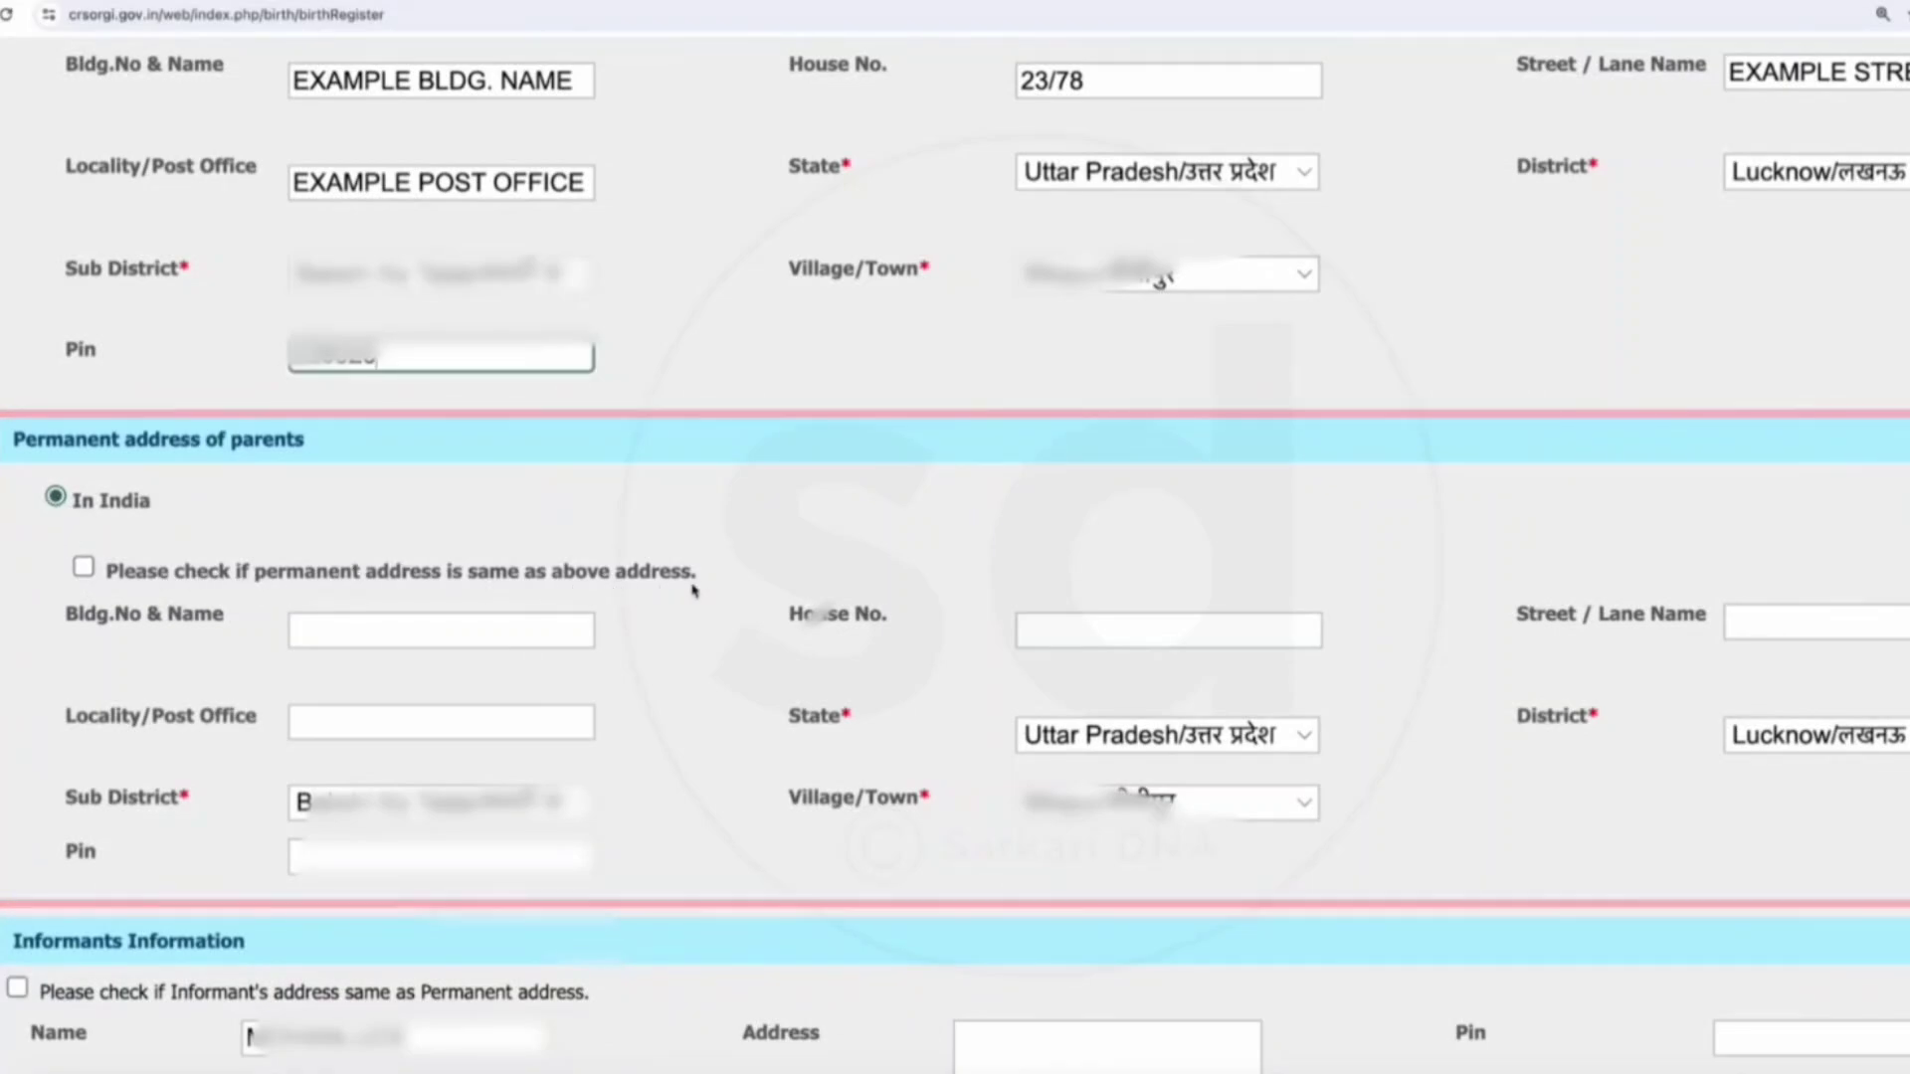
# - Reuse the parents' address at birth as their permanent address and as the informant's address, and save the legal information
pyautogui.click(84, 567)
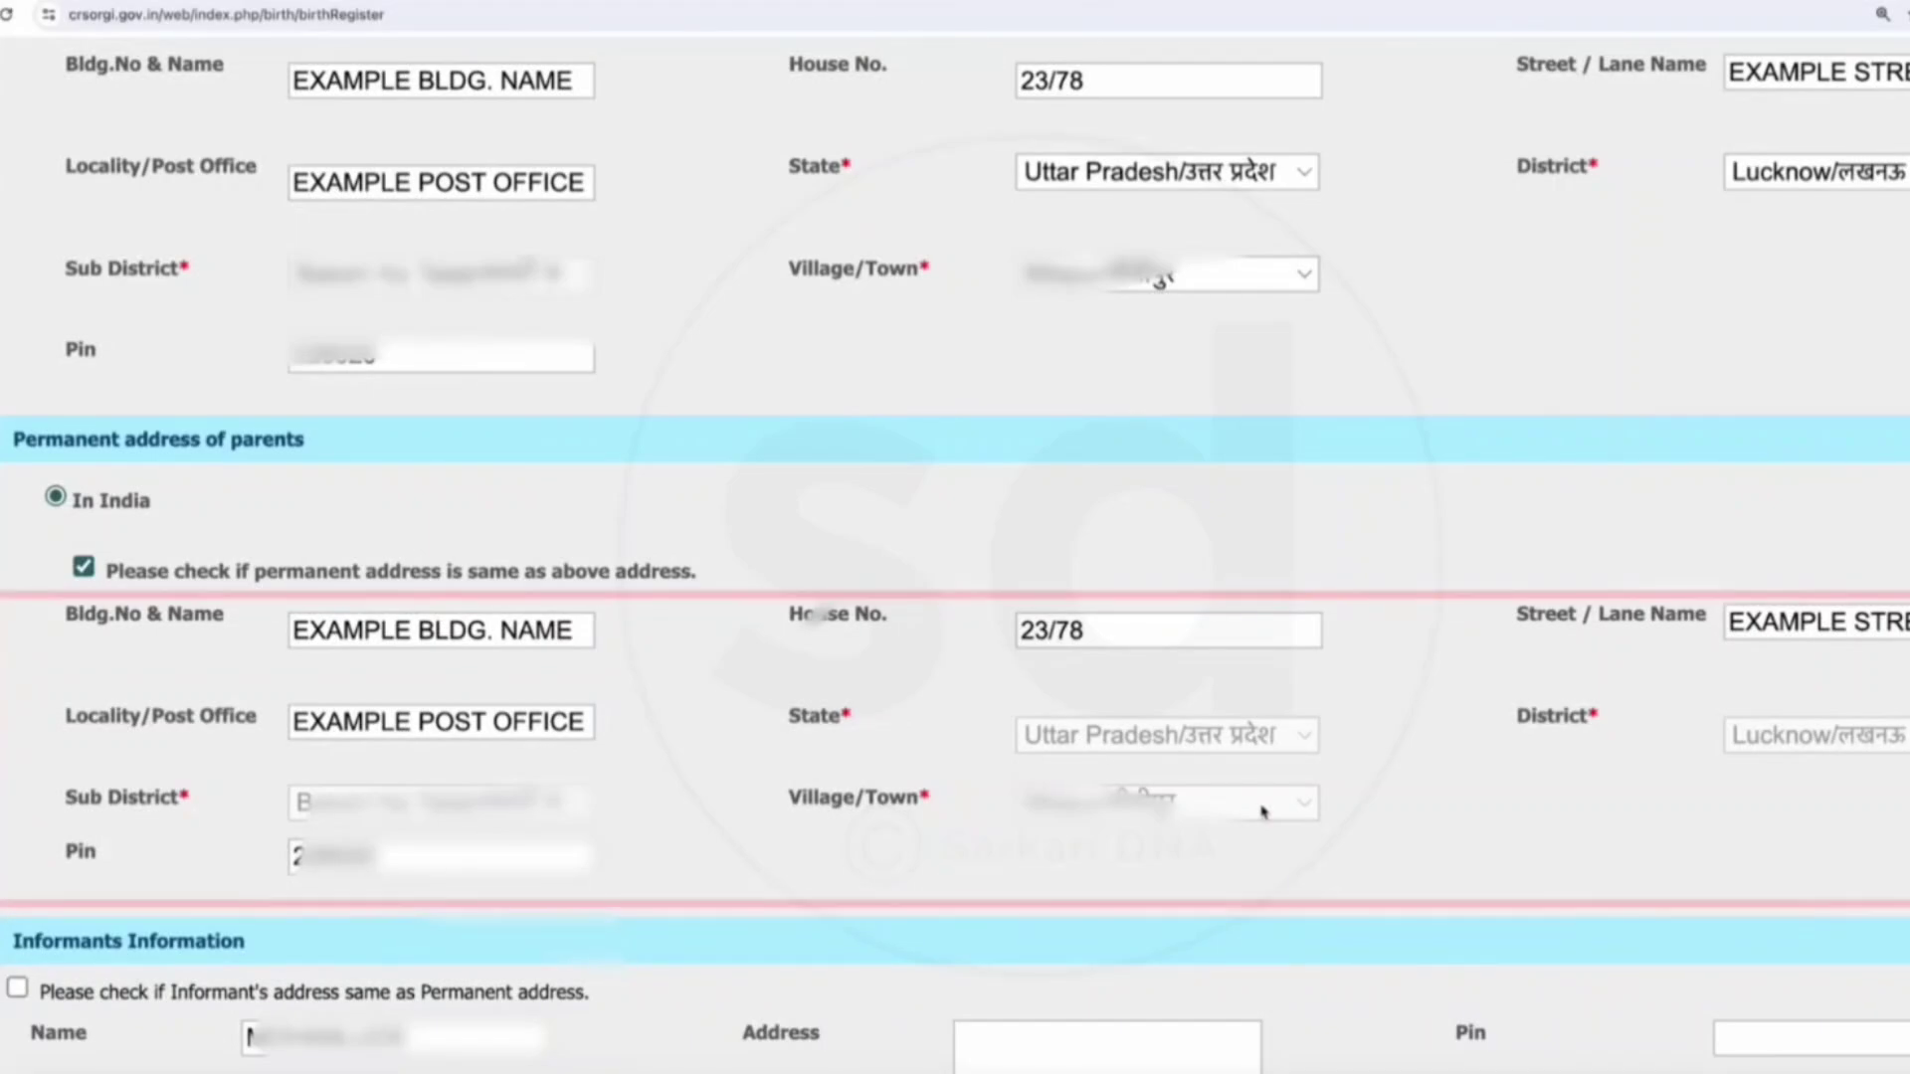
pyautogui.scroll(-1, 1262, 812)
pyautogui.scroll(-4, 1152, 823)
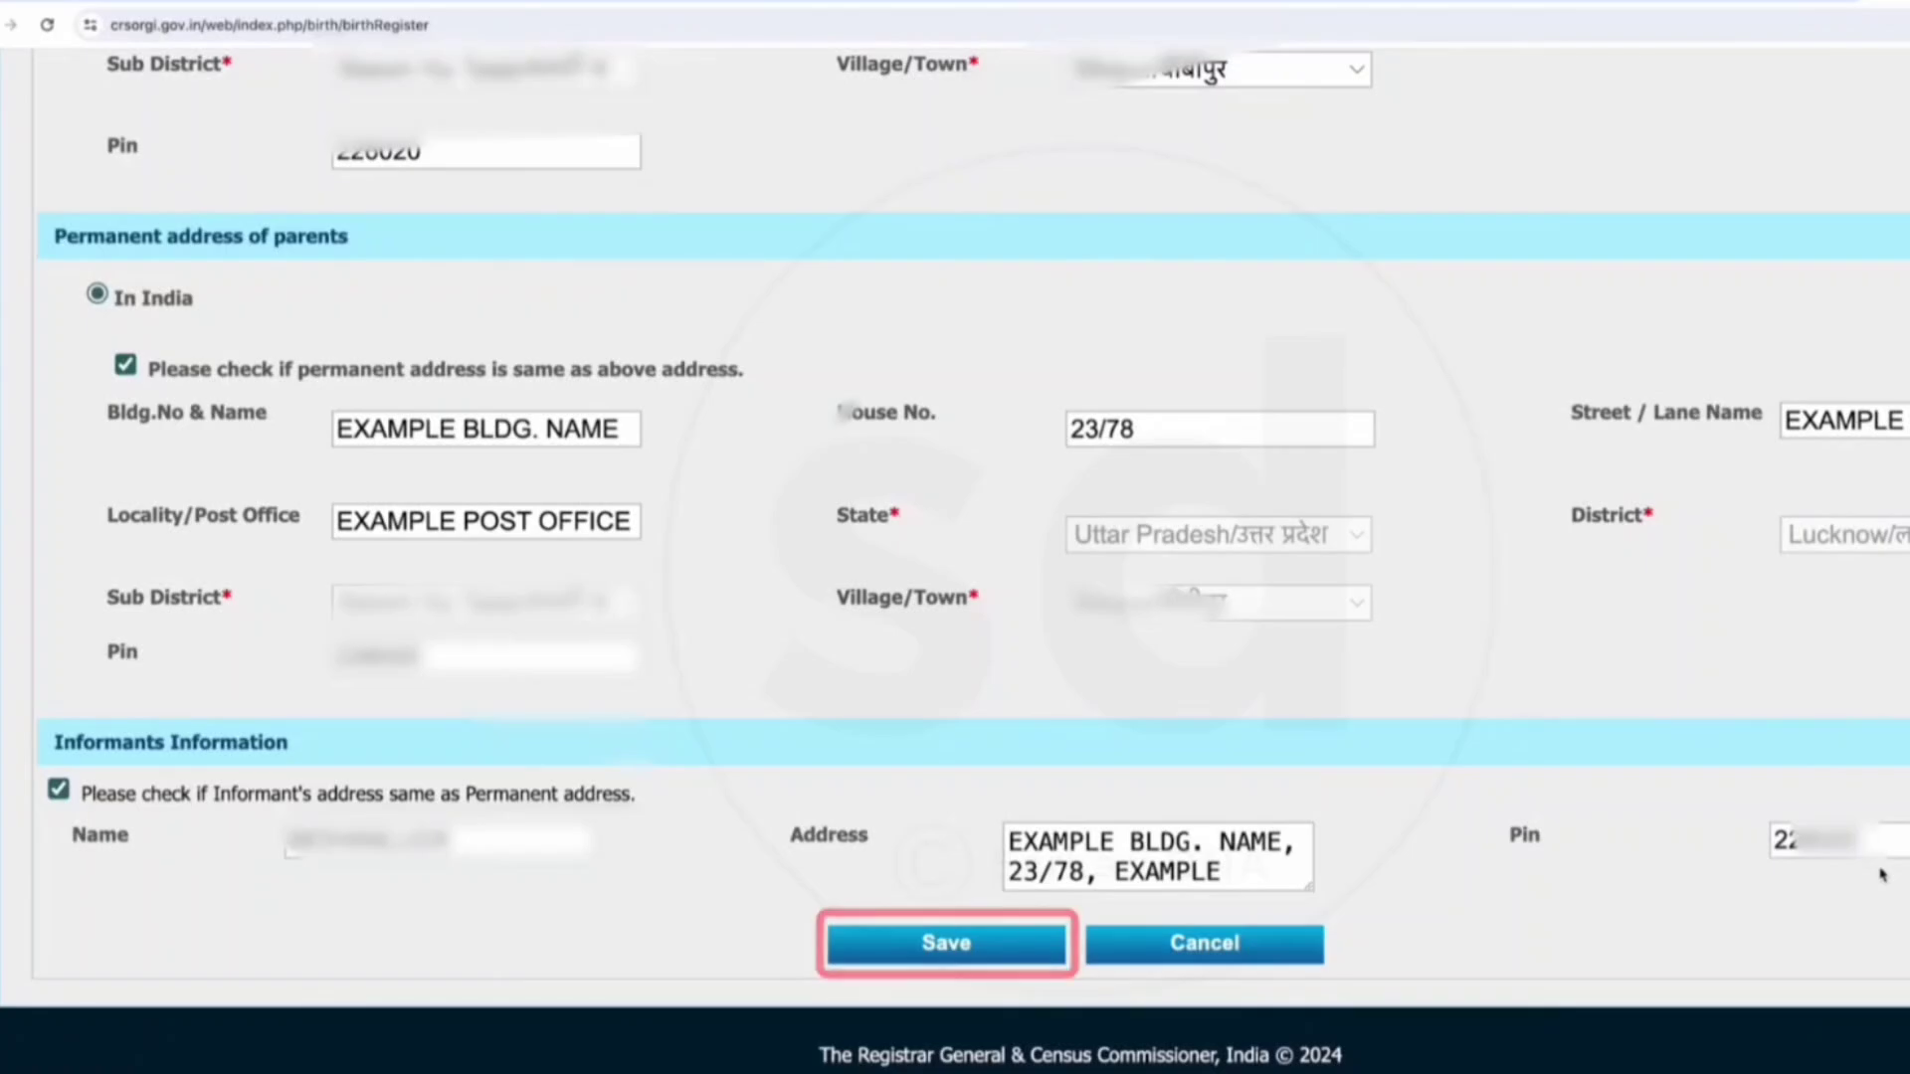
pyautogui.click(940, 943)
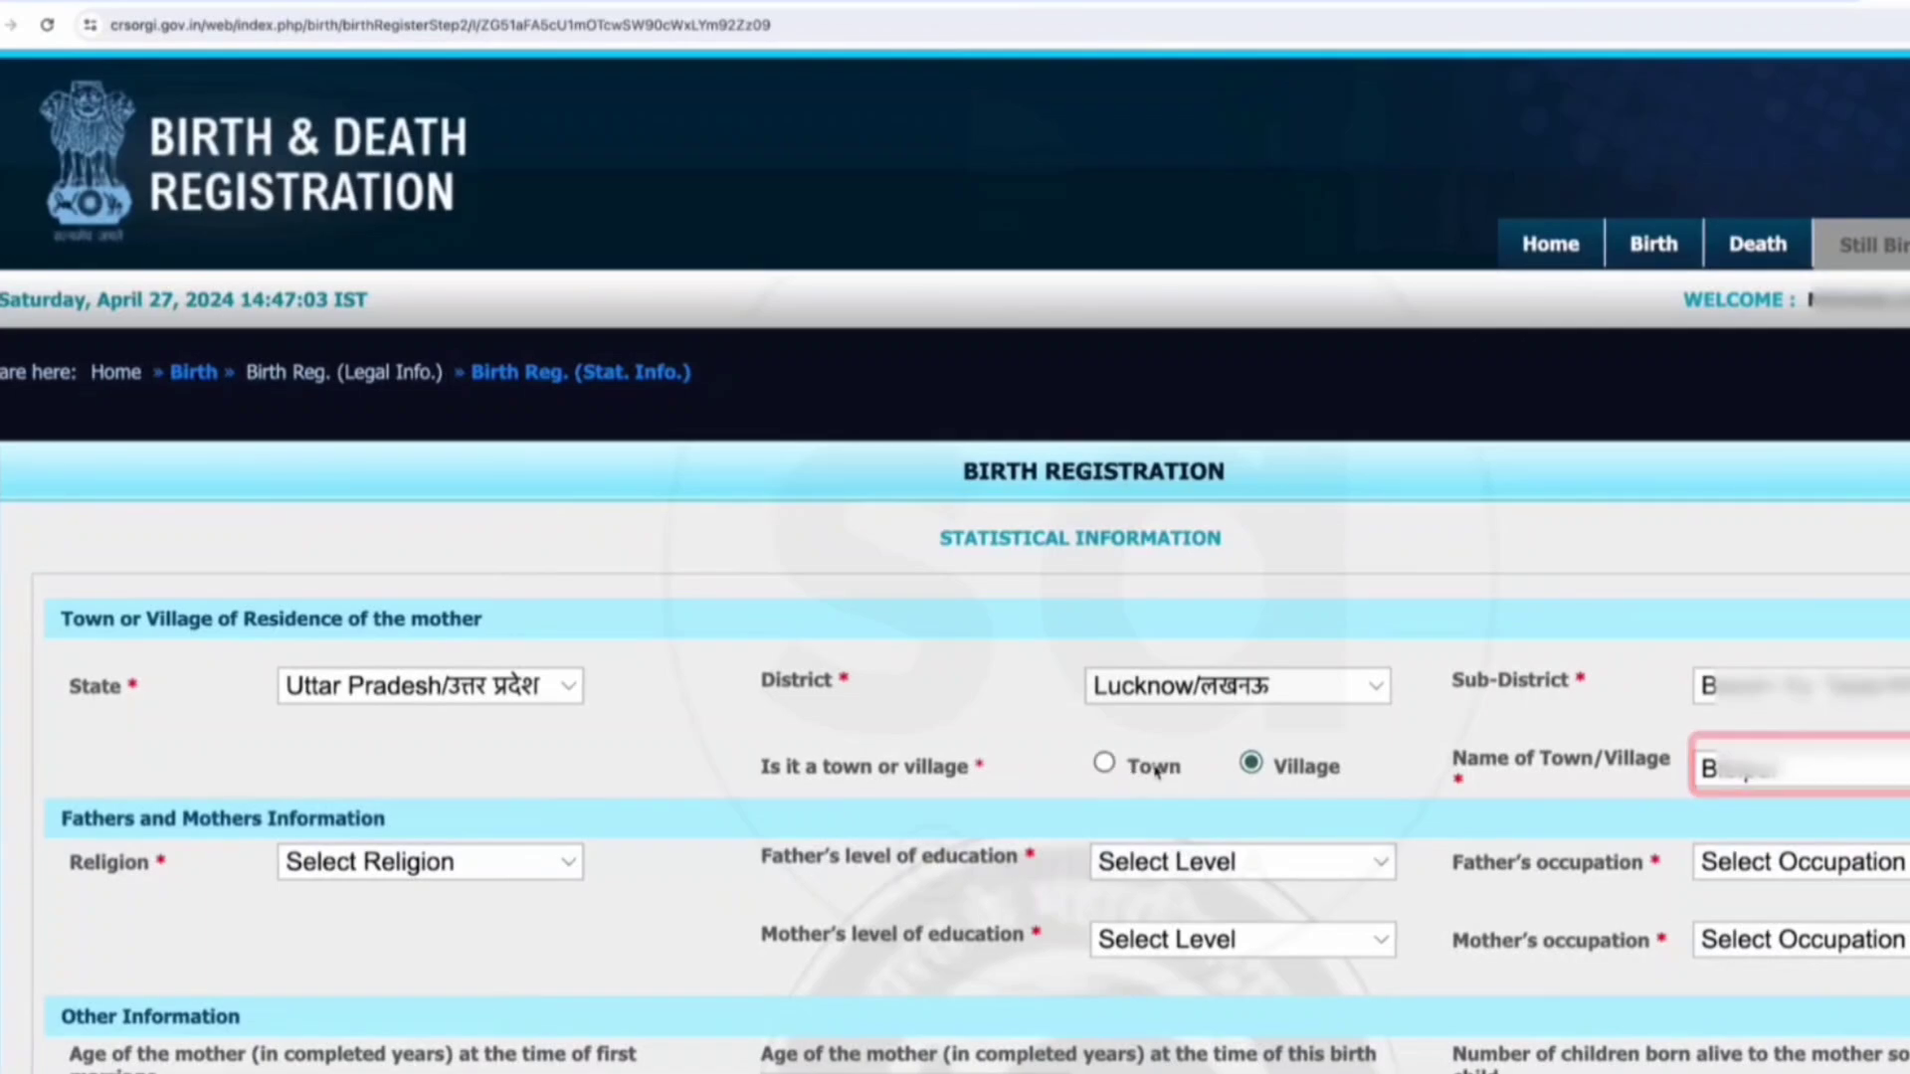
# - Set the religion to Hindu, the father's education to Graduate /B. Tech /BBA /MBBS /Equivalent and his occupation to the service and shop worker option
pyautogui.scroll(-4, 769, 796)
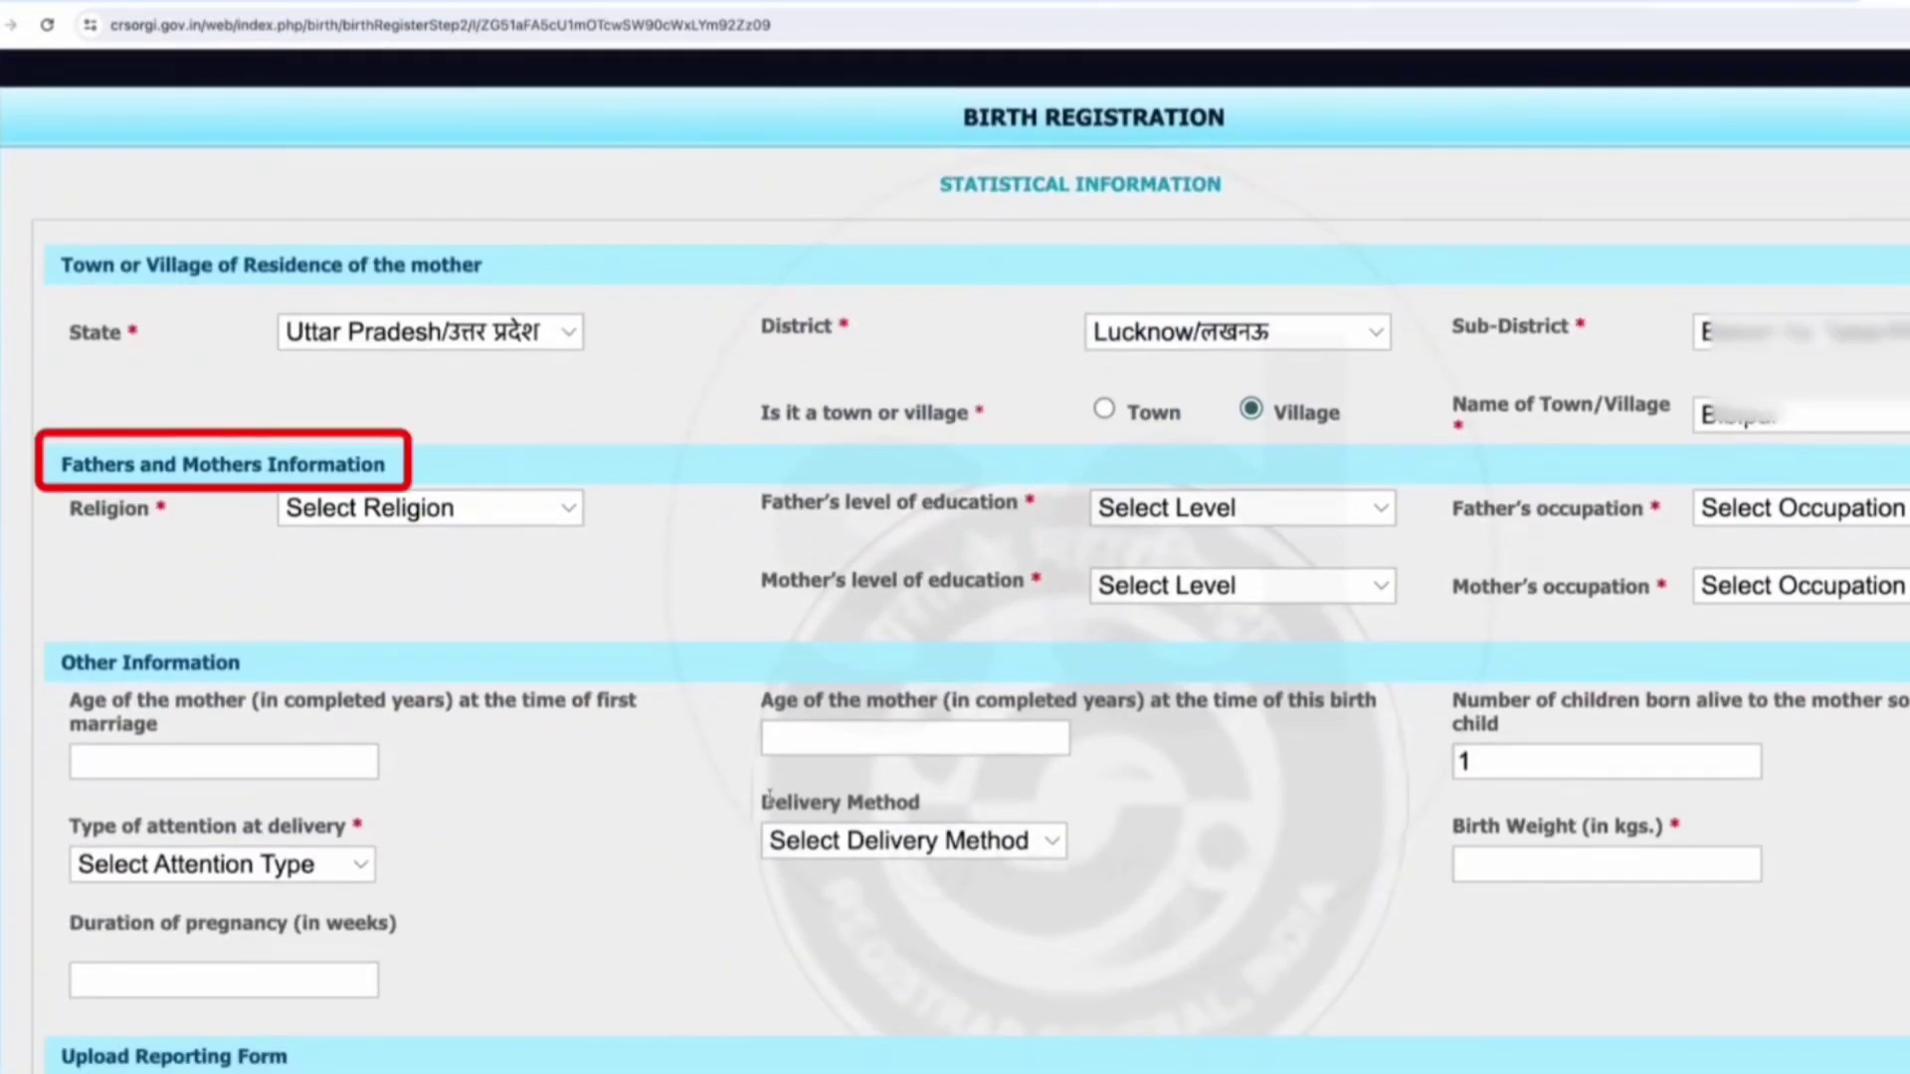
pyautogui.click(557, 511)
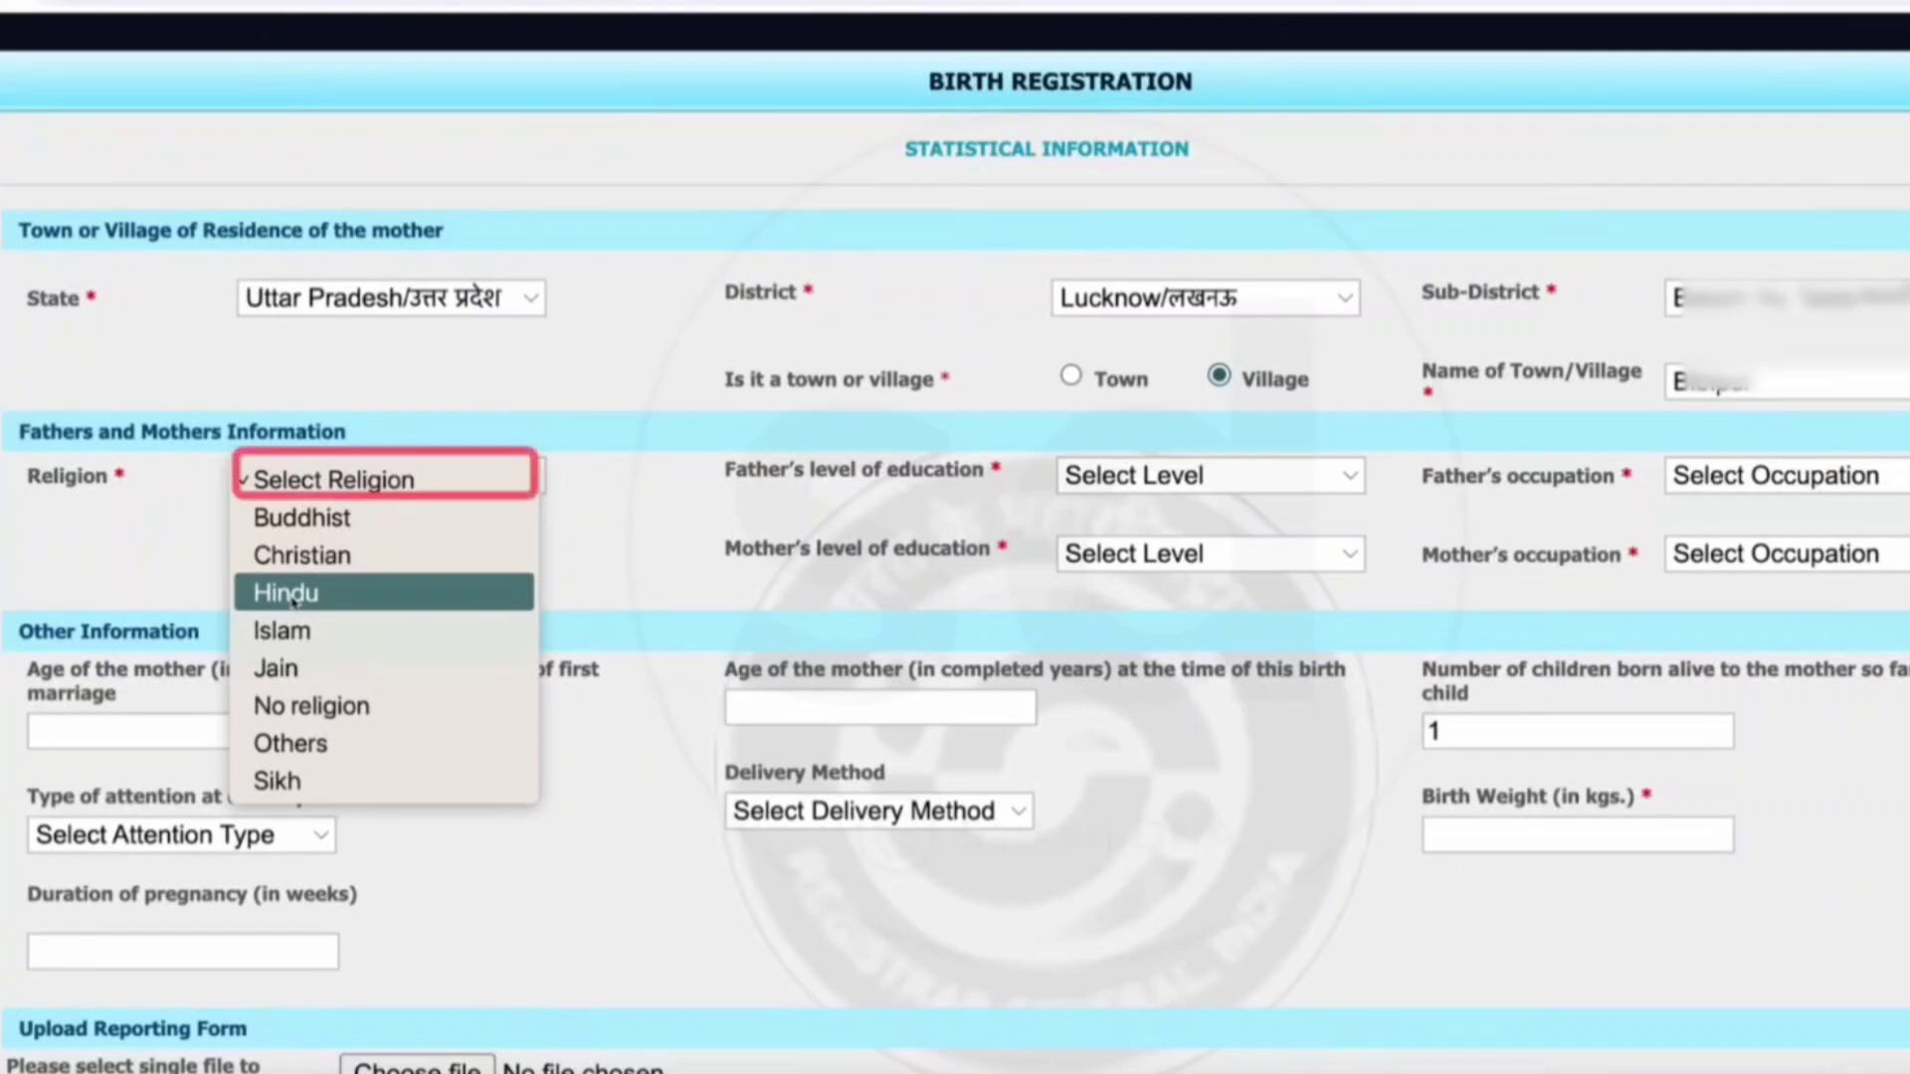
pyautogui.click(293, 595)
pyautogui.scroll(2, 1233, 657)
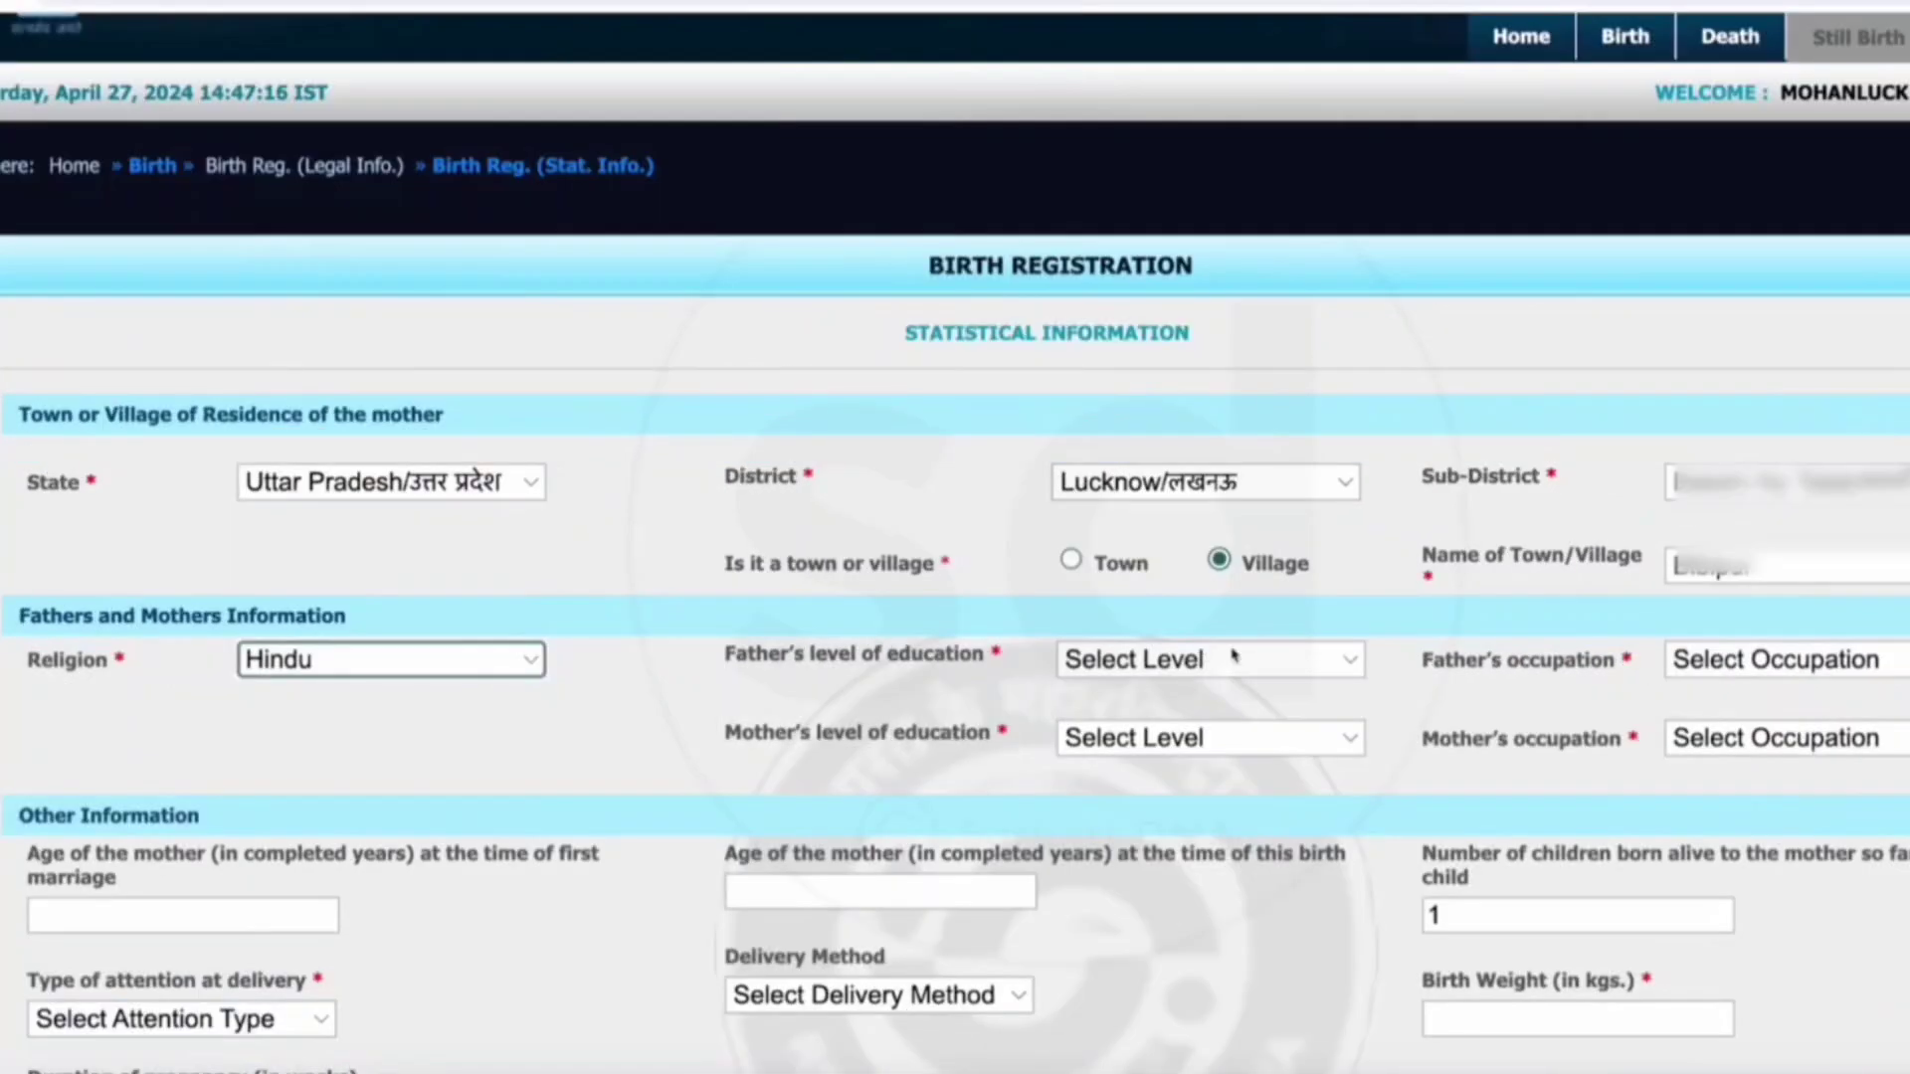
pyautogui.click(1241, 669)
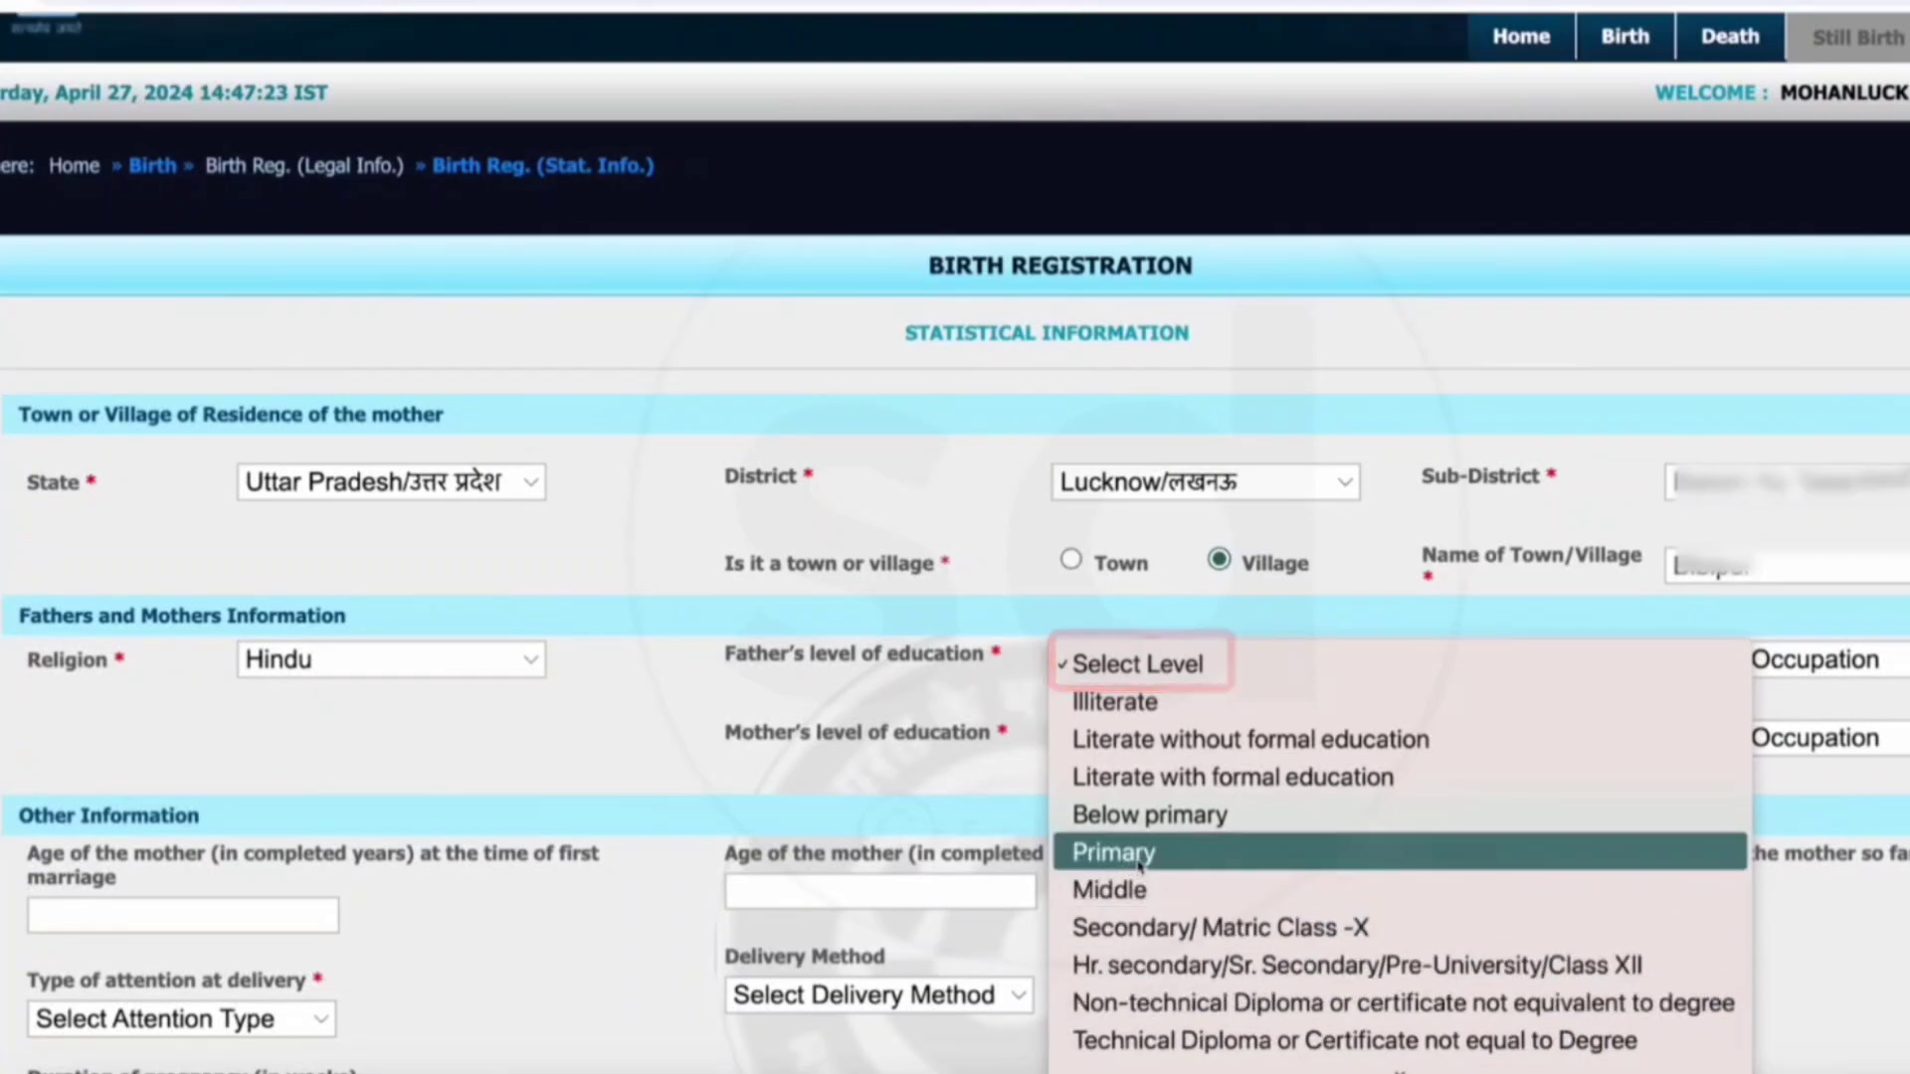
pyautogui.click(1140, 858)
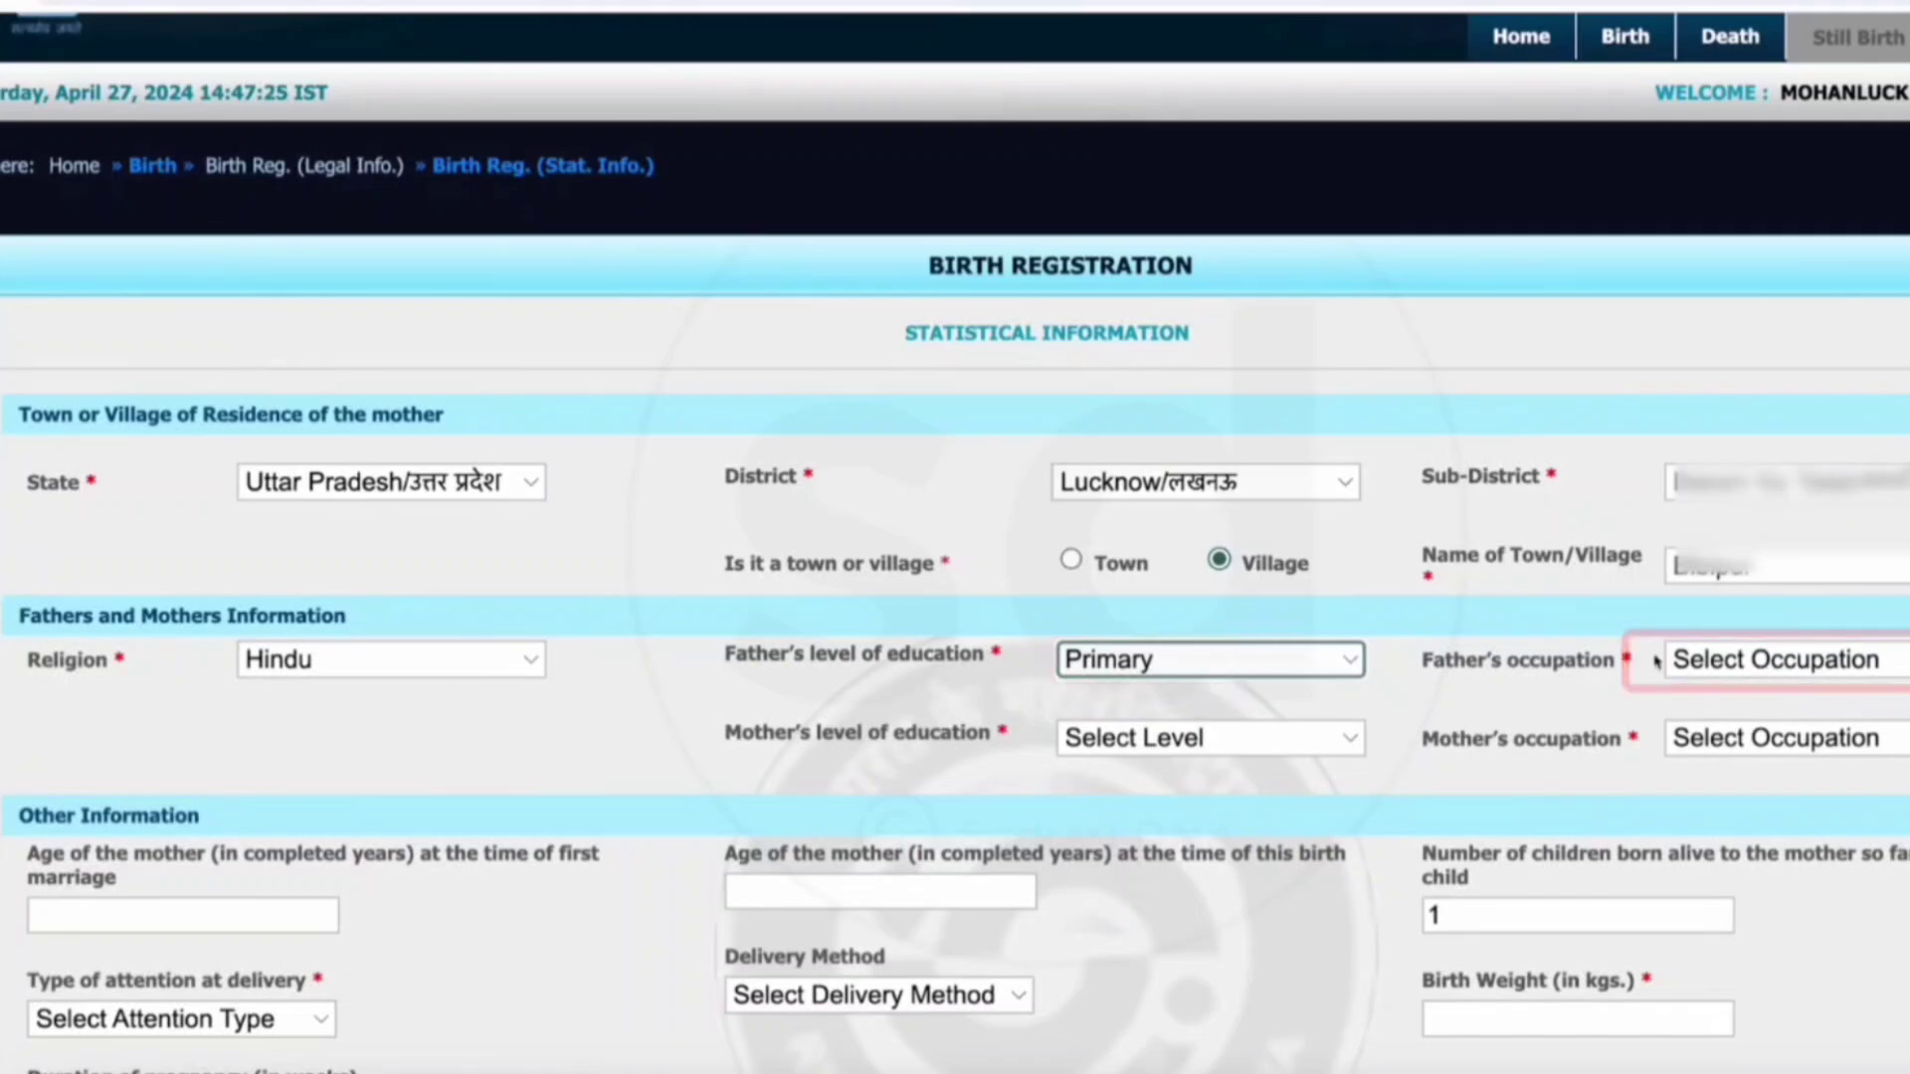
pyautogui.click(1716, 665)
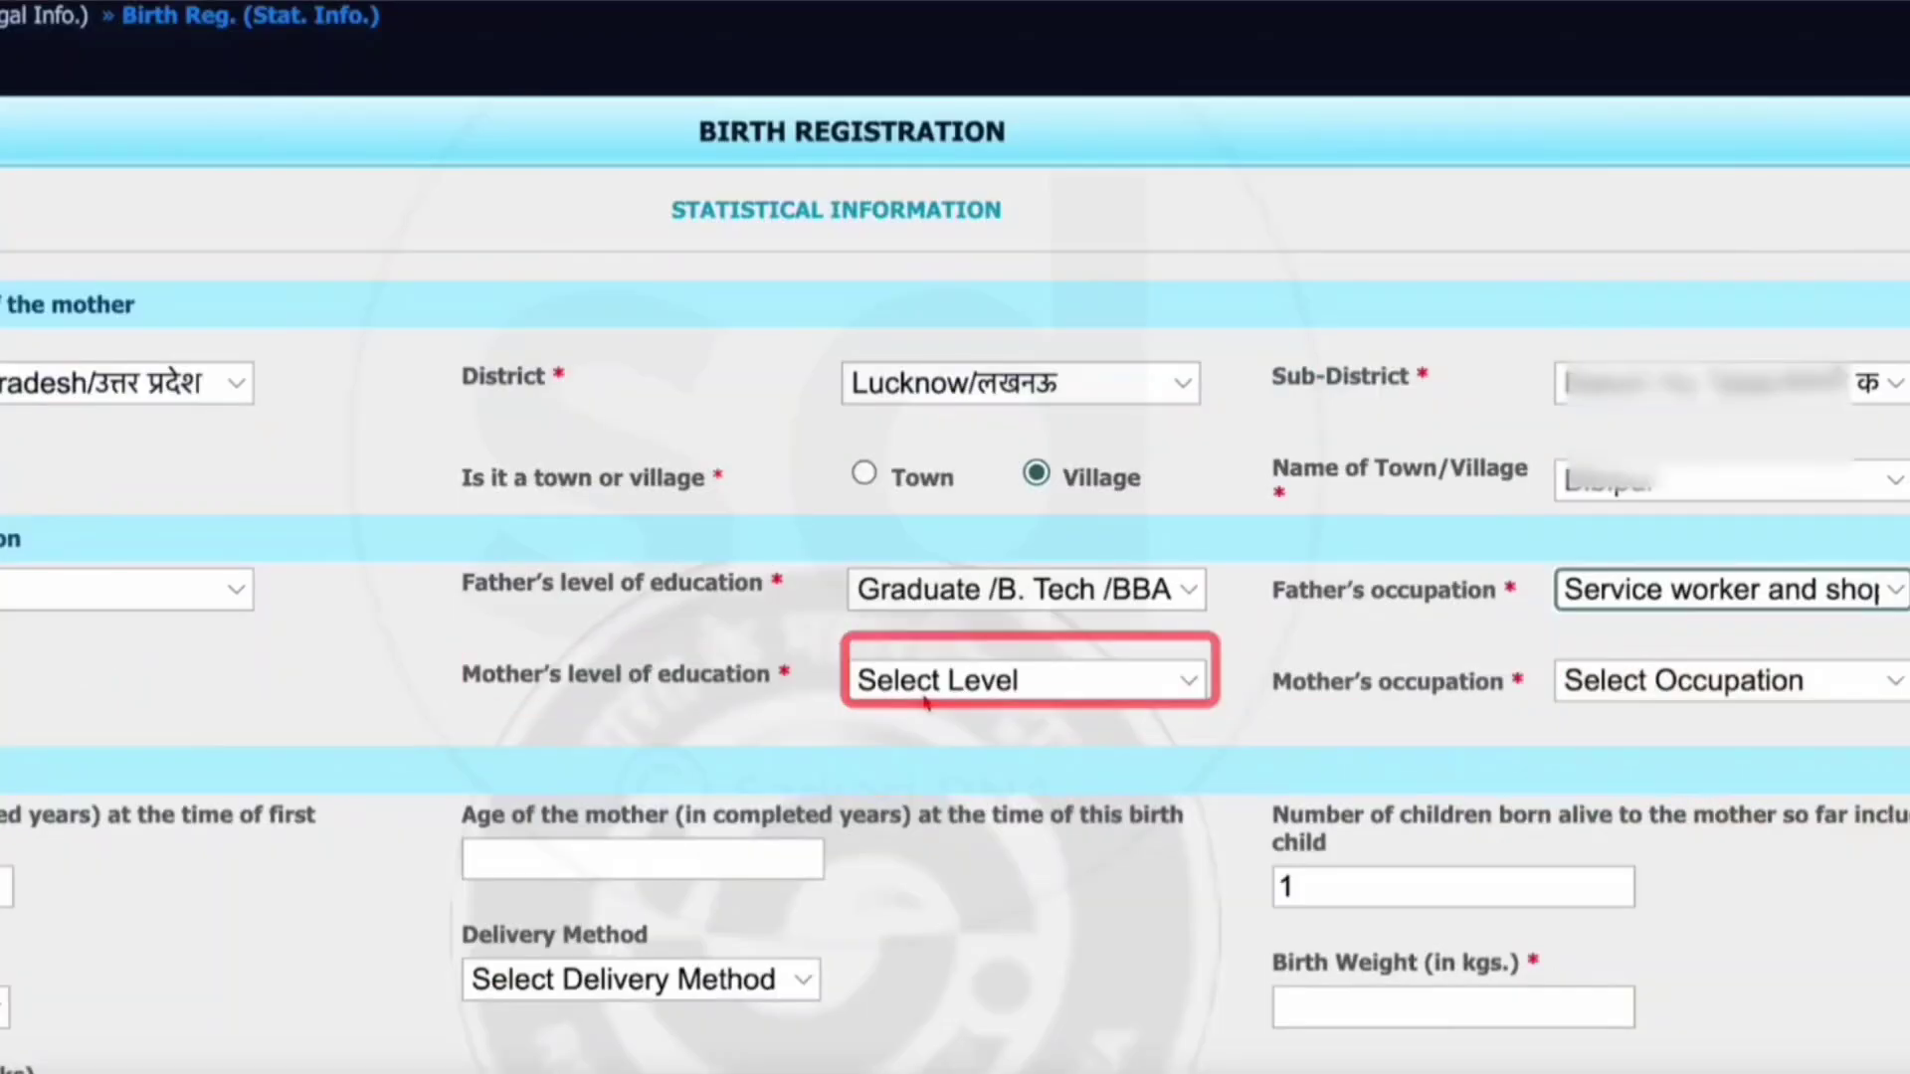
# - Set the mother's education to Post Graduate /M. Tech /MBA /MD /Equivalent or Higher and her occupation to Non worker
pyautogui.click(1171, 748)
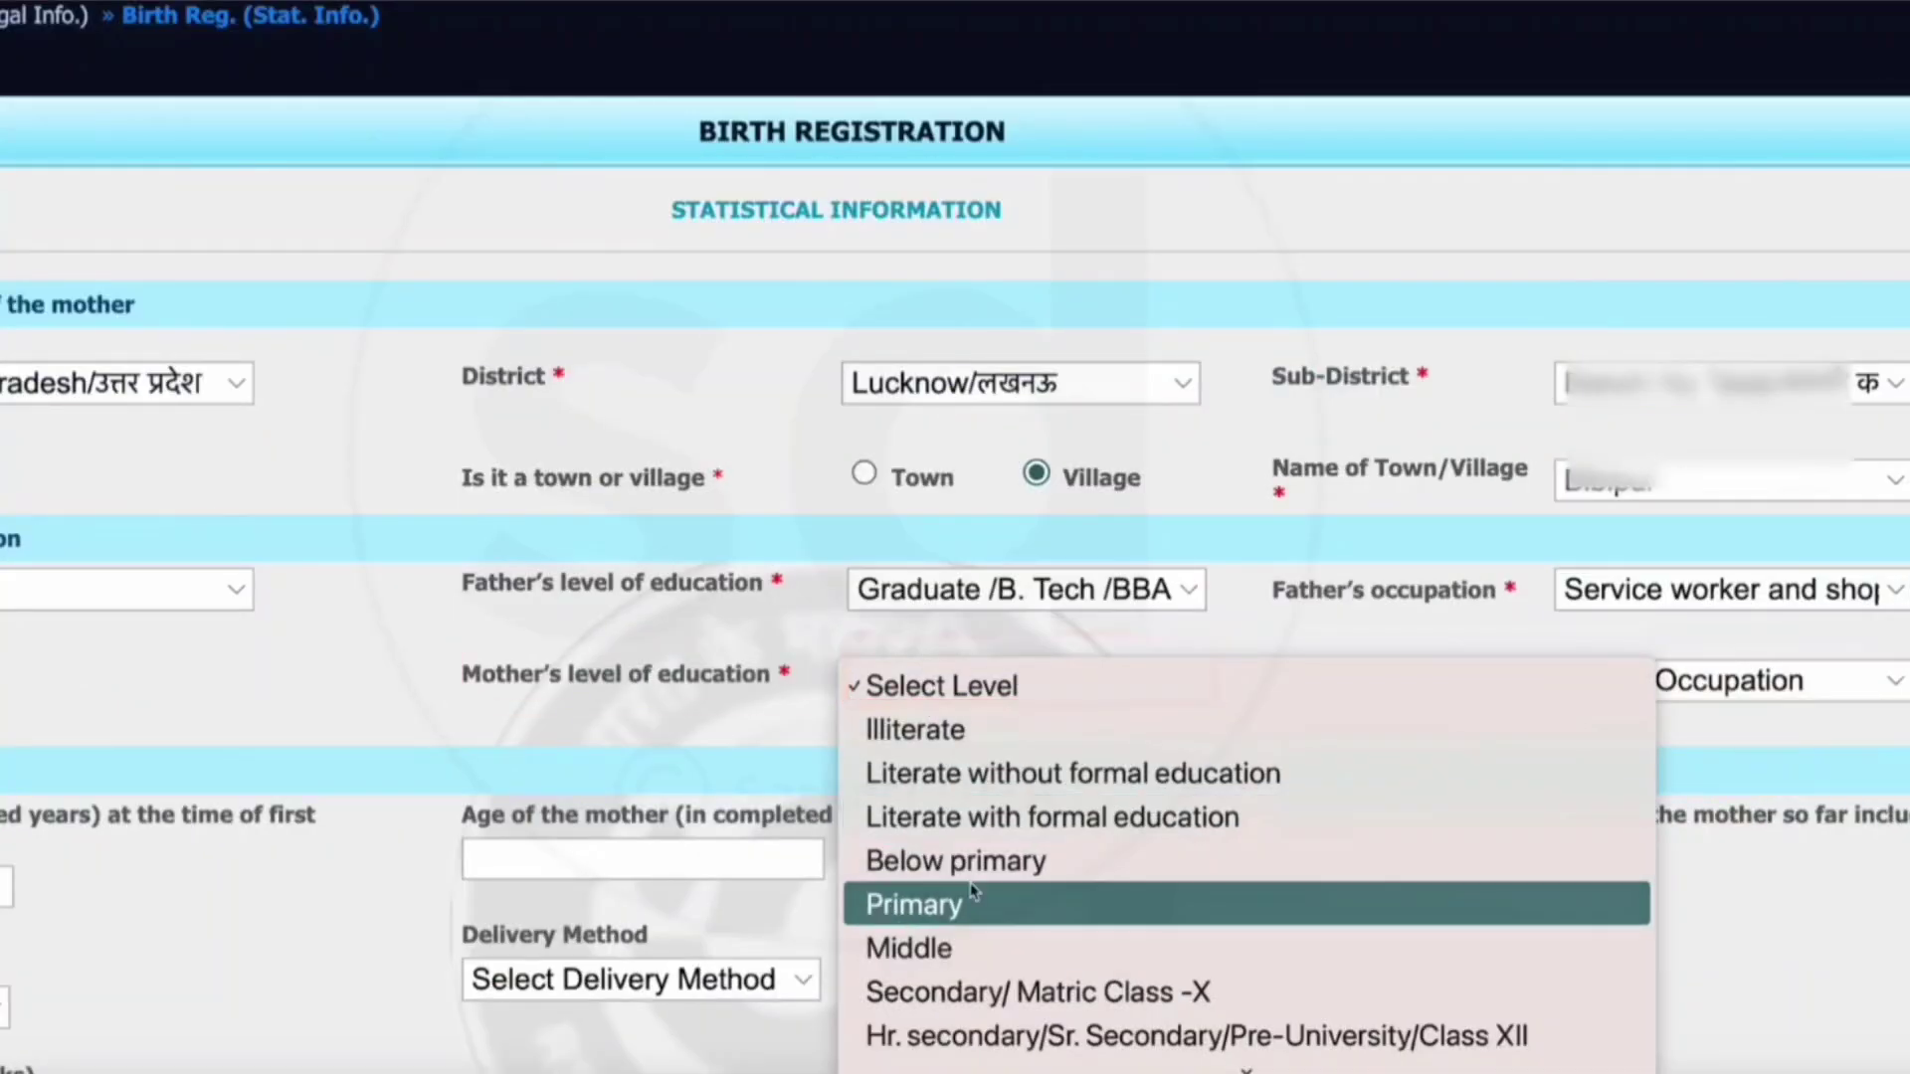
pyautogui.scroll(-2, 1079, 923)
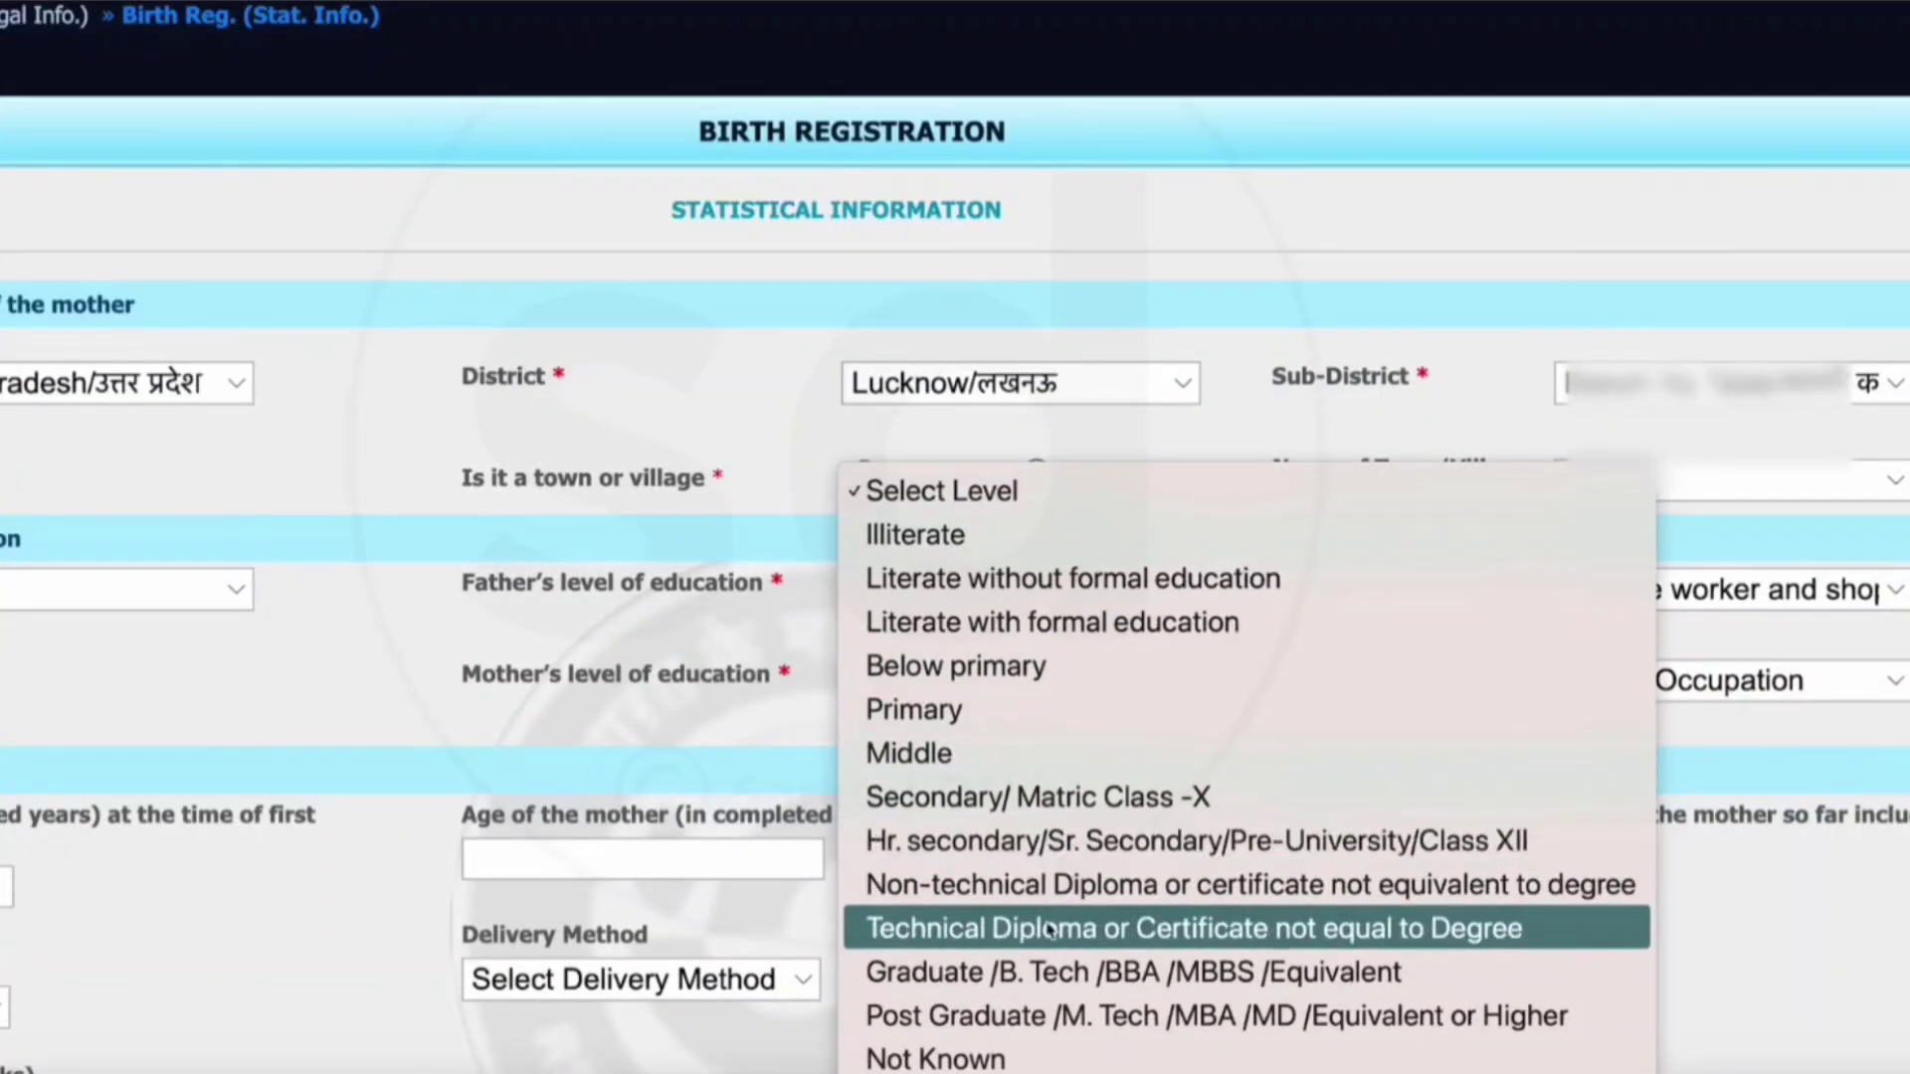
pyautogui.click(1005, 1020)
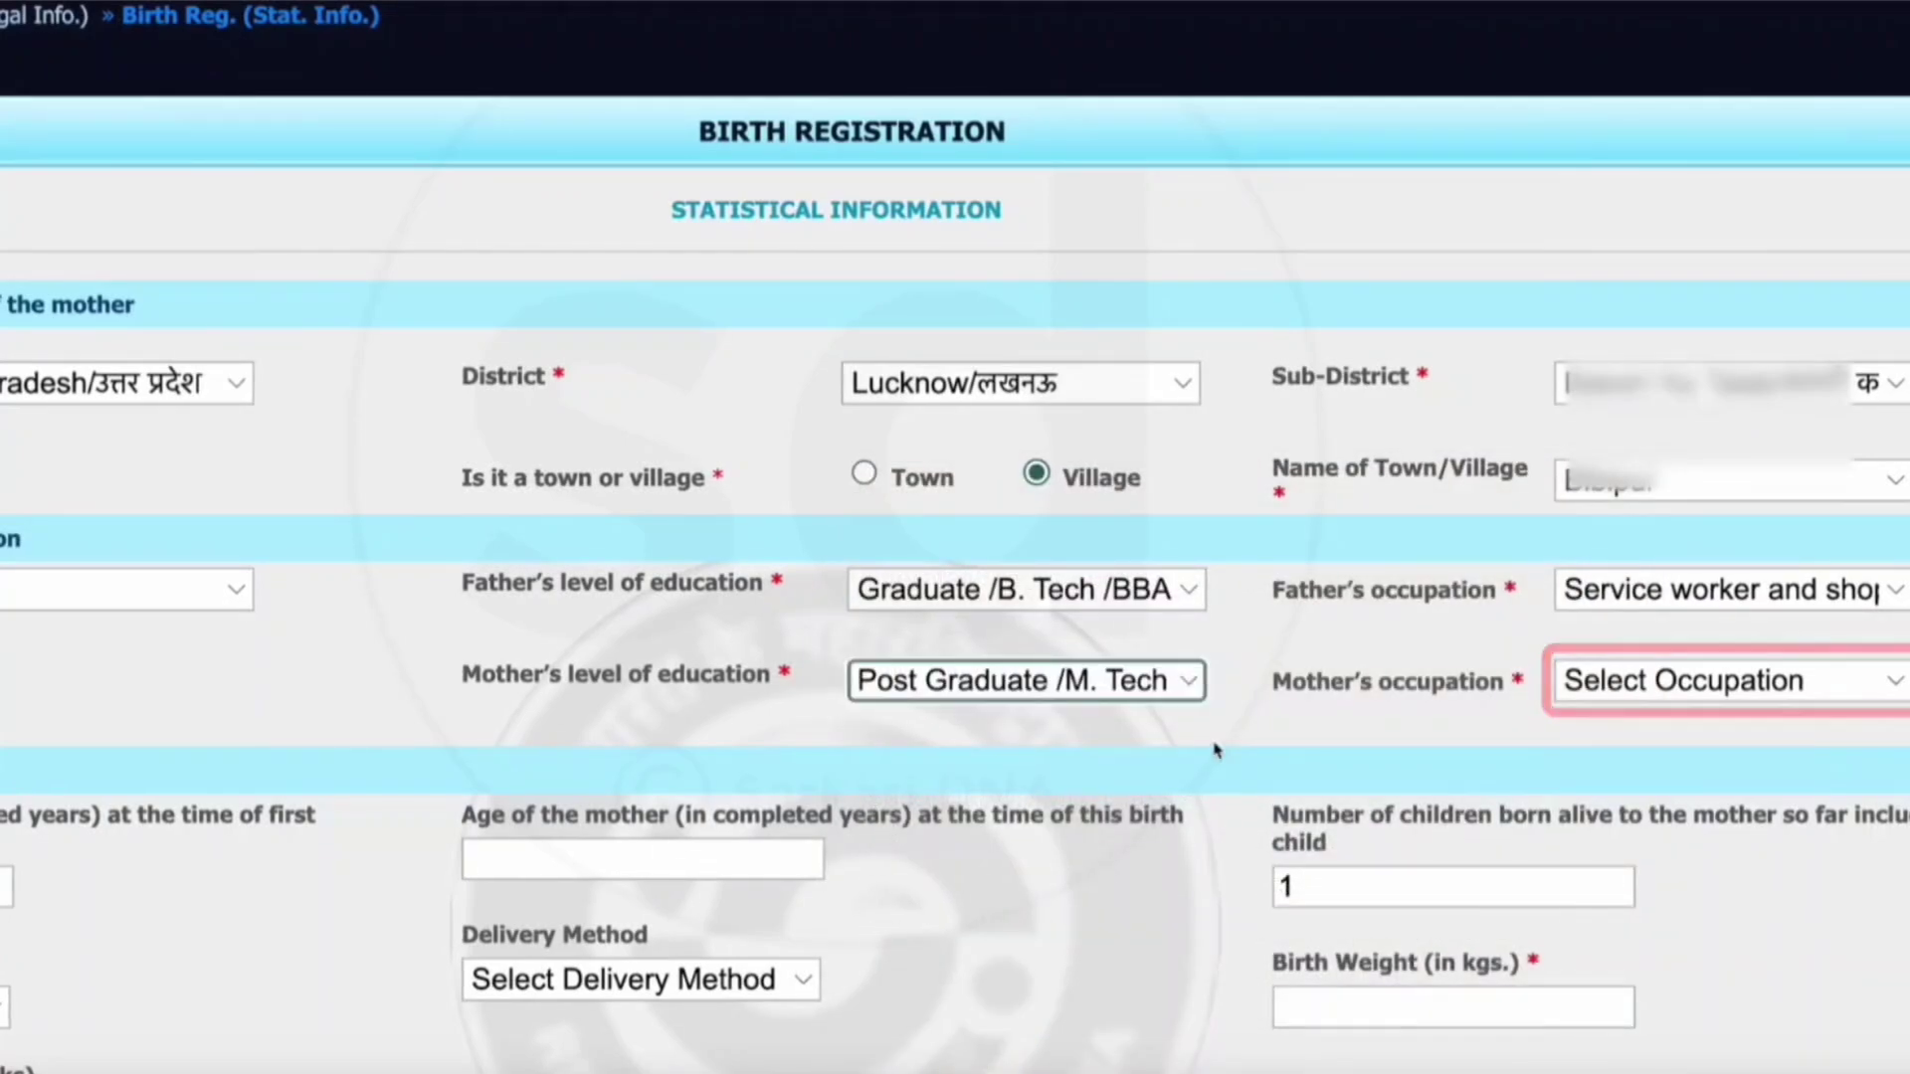
pyautogui.click(1674, 697)
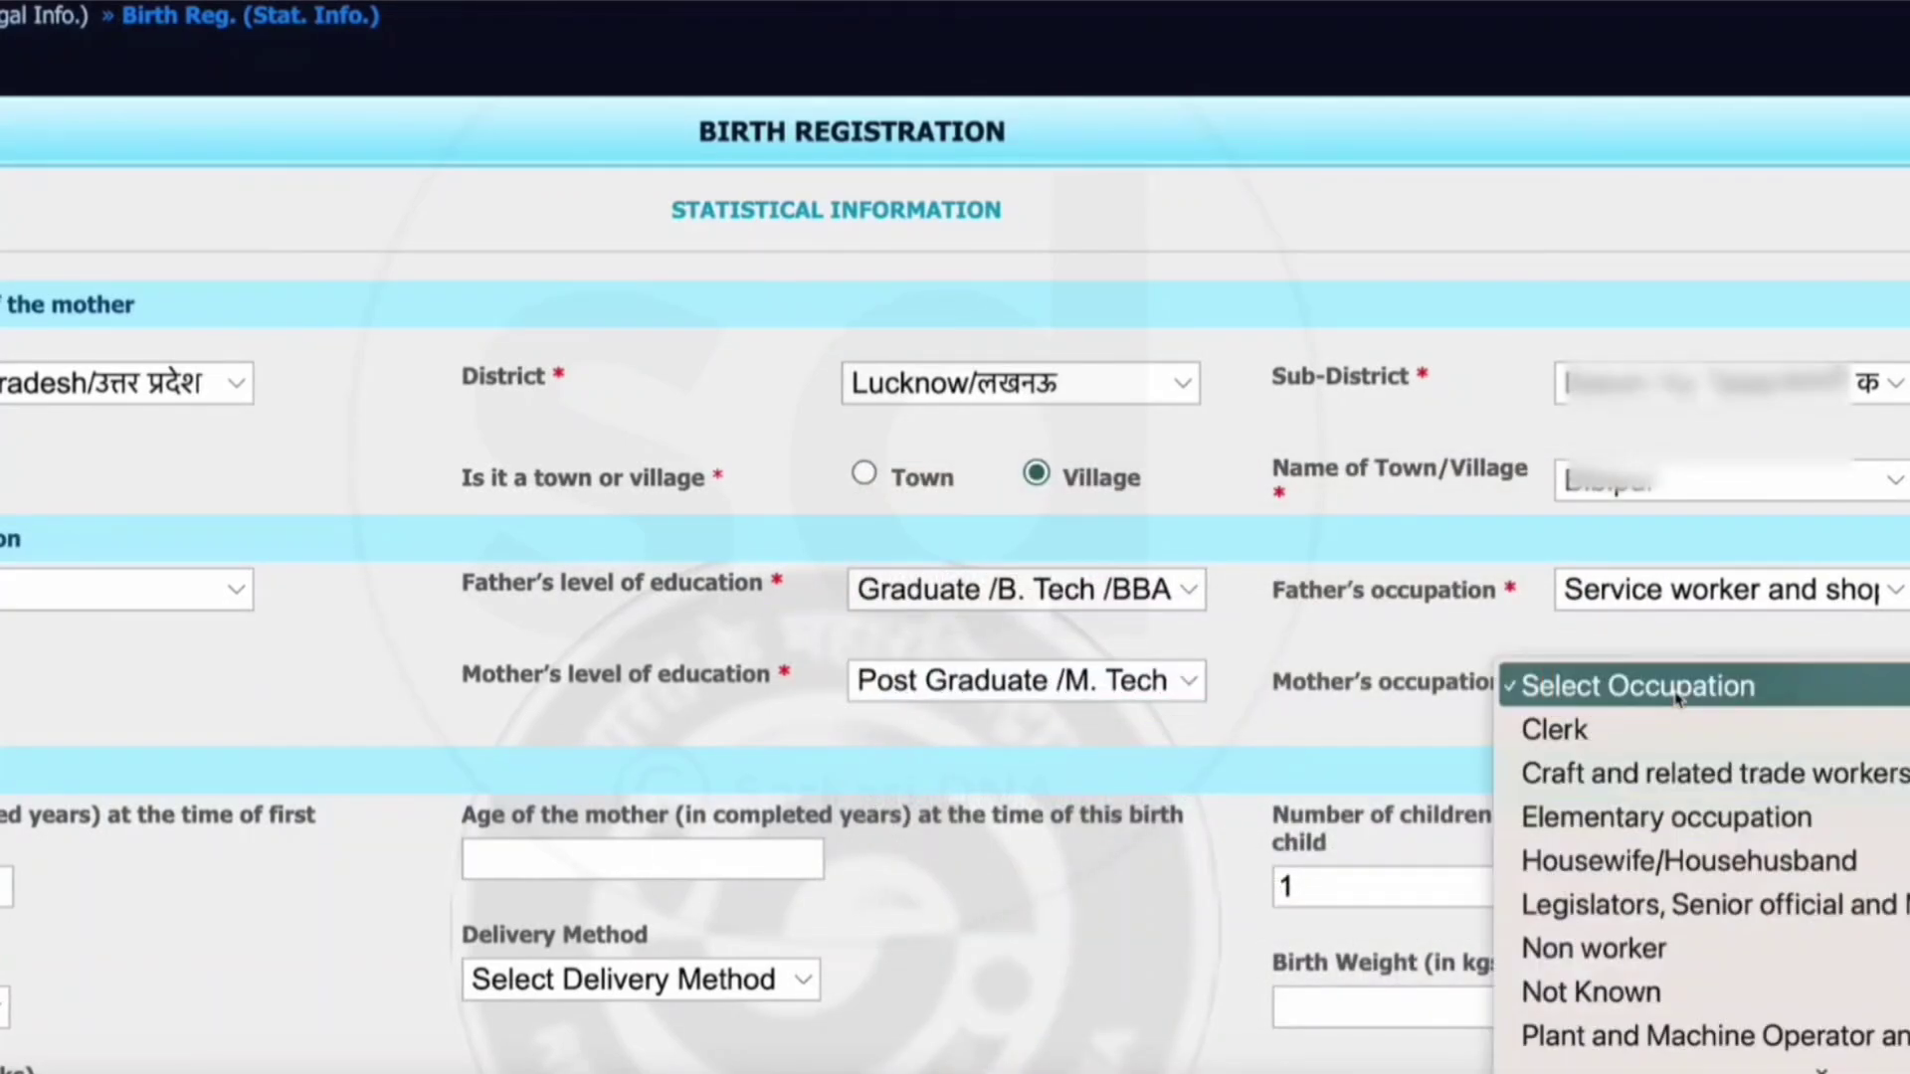
pyautogui.scroll(-1, 1674, 884)
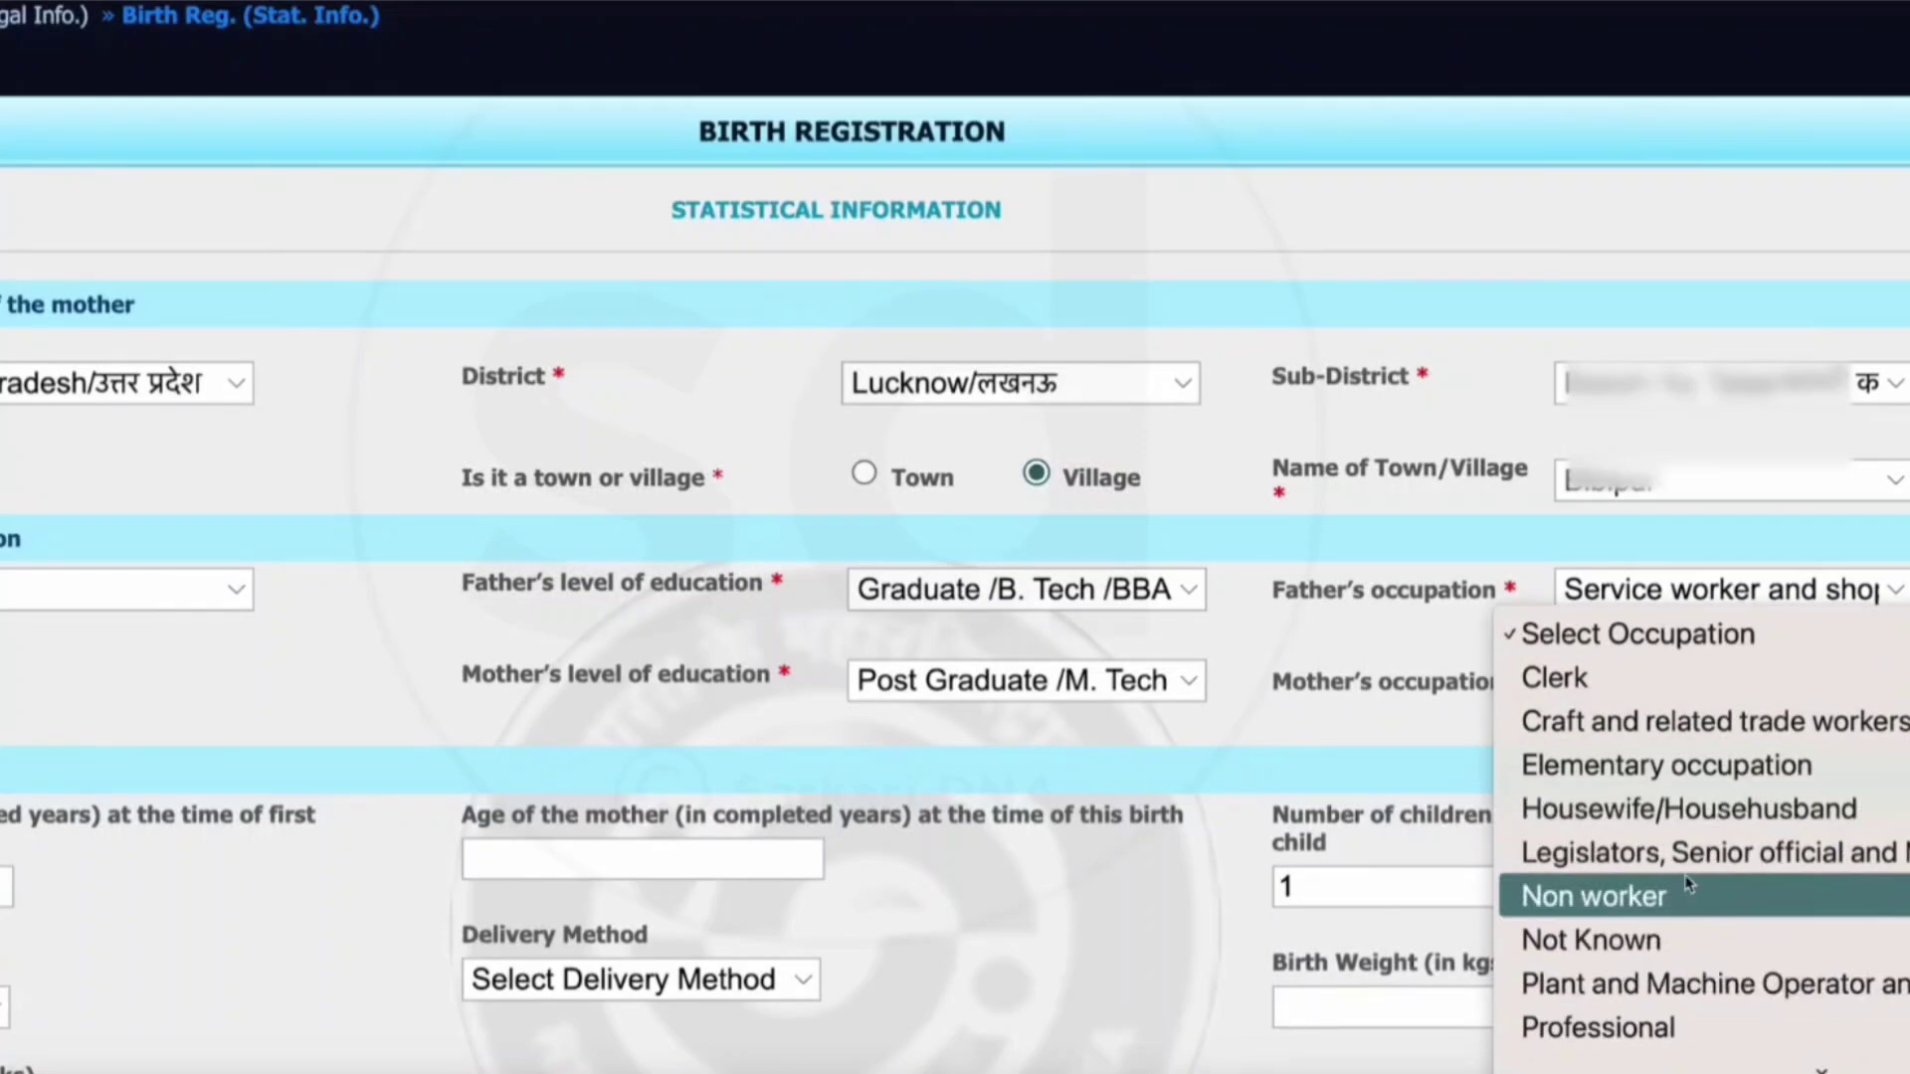
pyautogui.click(1636, 898)
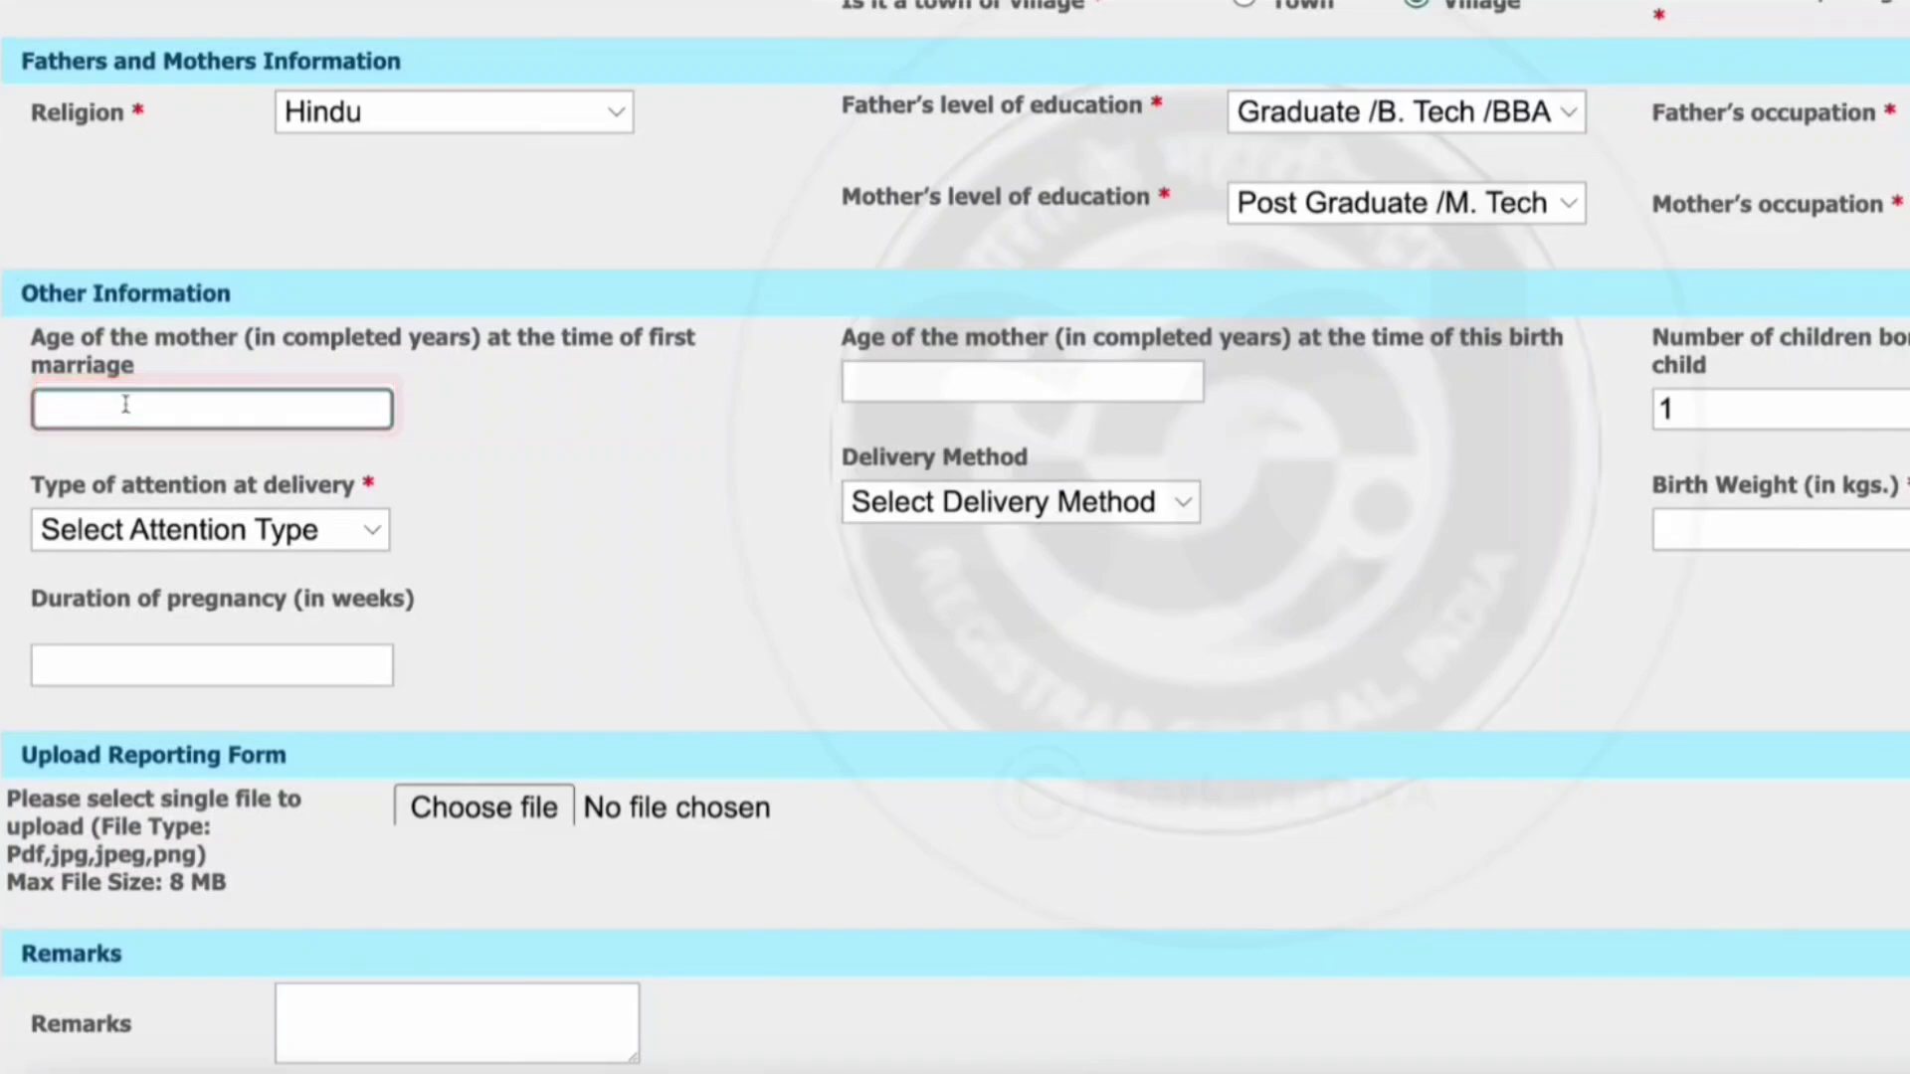
# - Enter the mother's age as 21 at first marriage and 25 at the time of this birth
pyautogui.click(127, 405)
pyautogui.write('21')
pyautogui.click(952, 376)
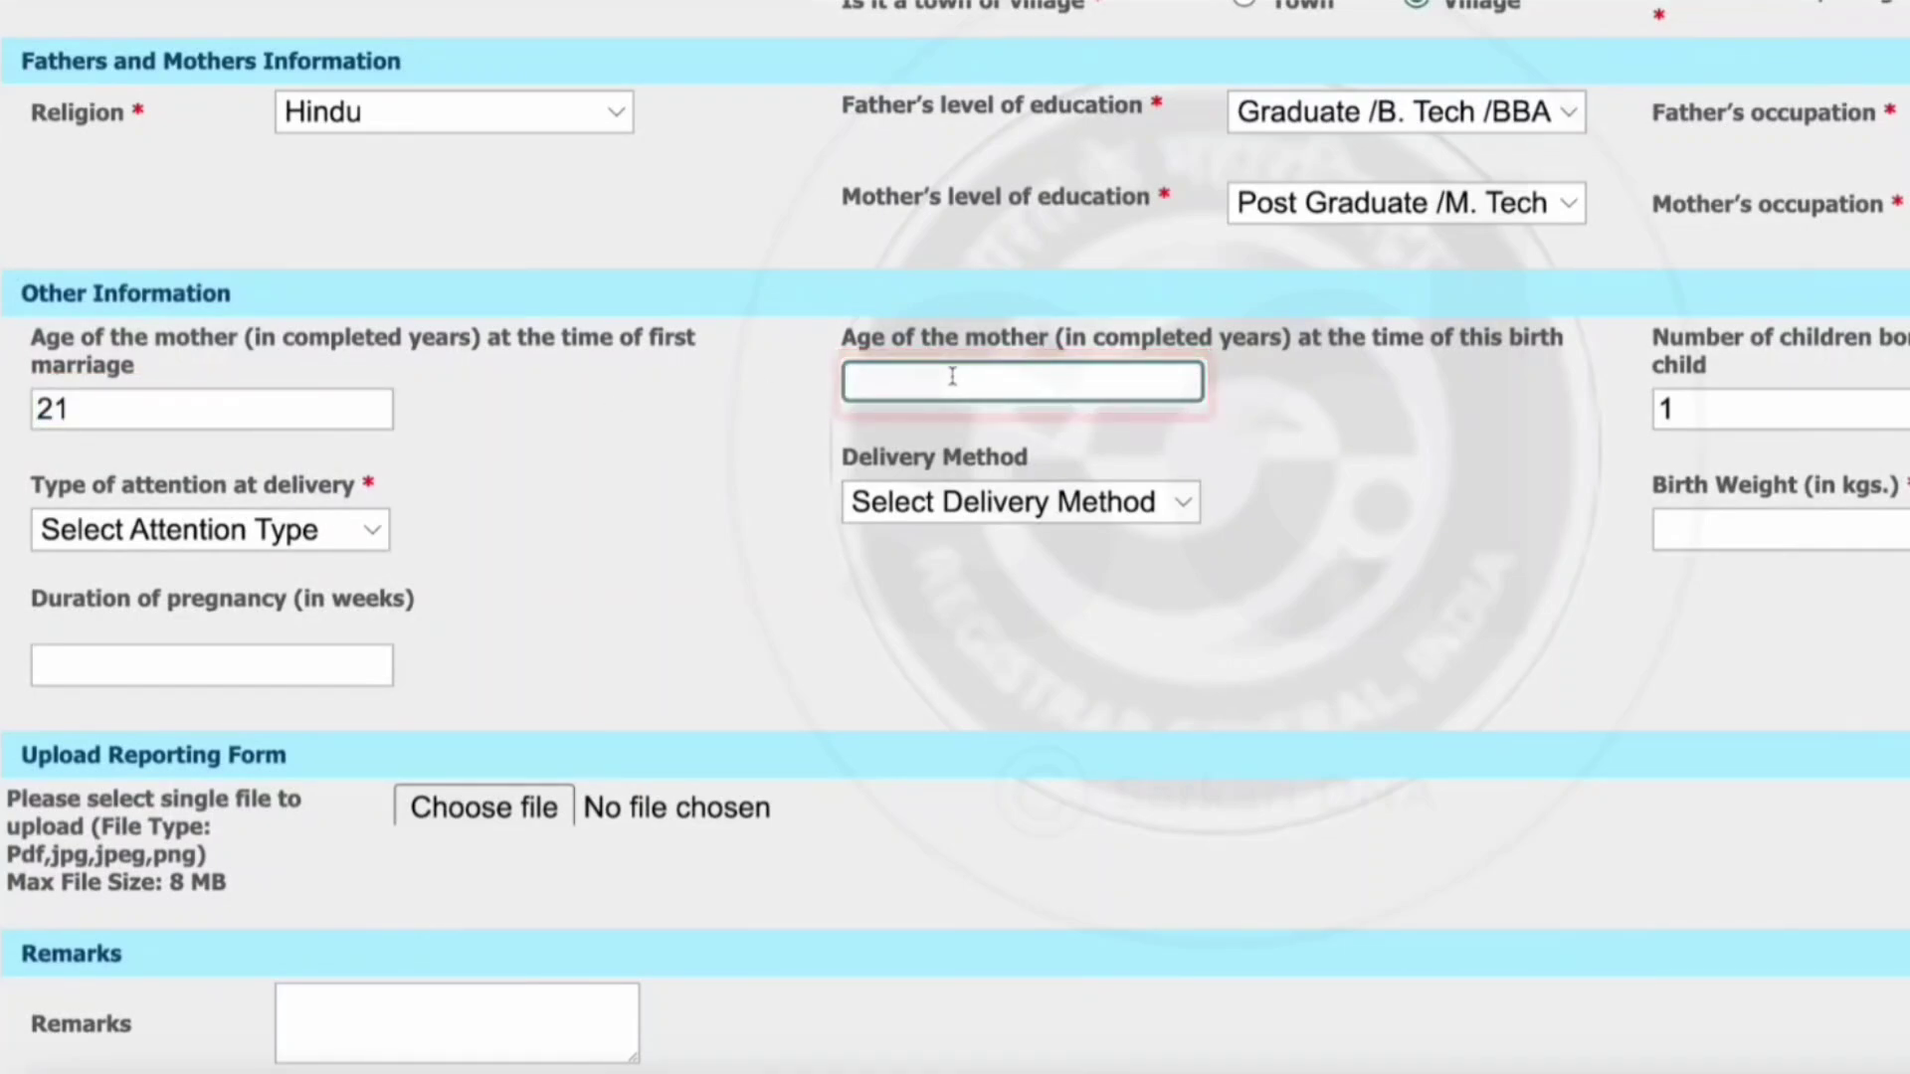
pyautogui.write('25')
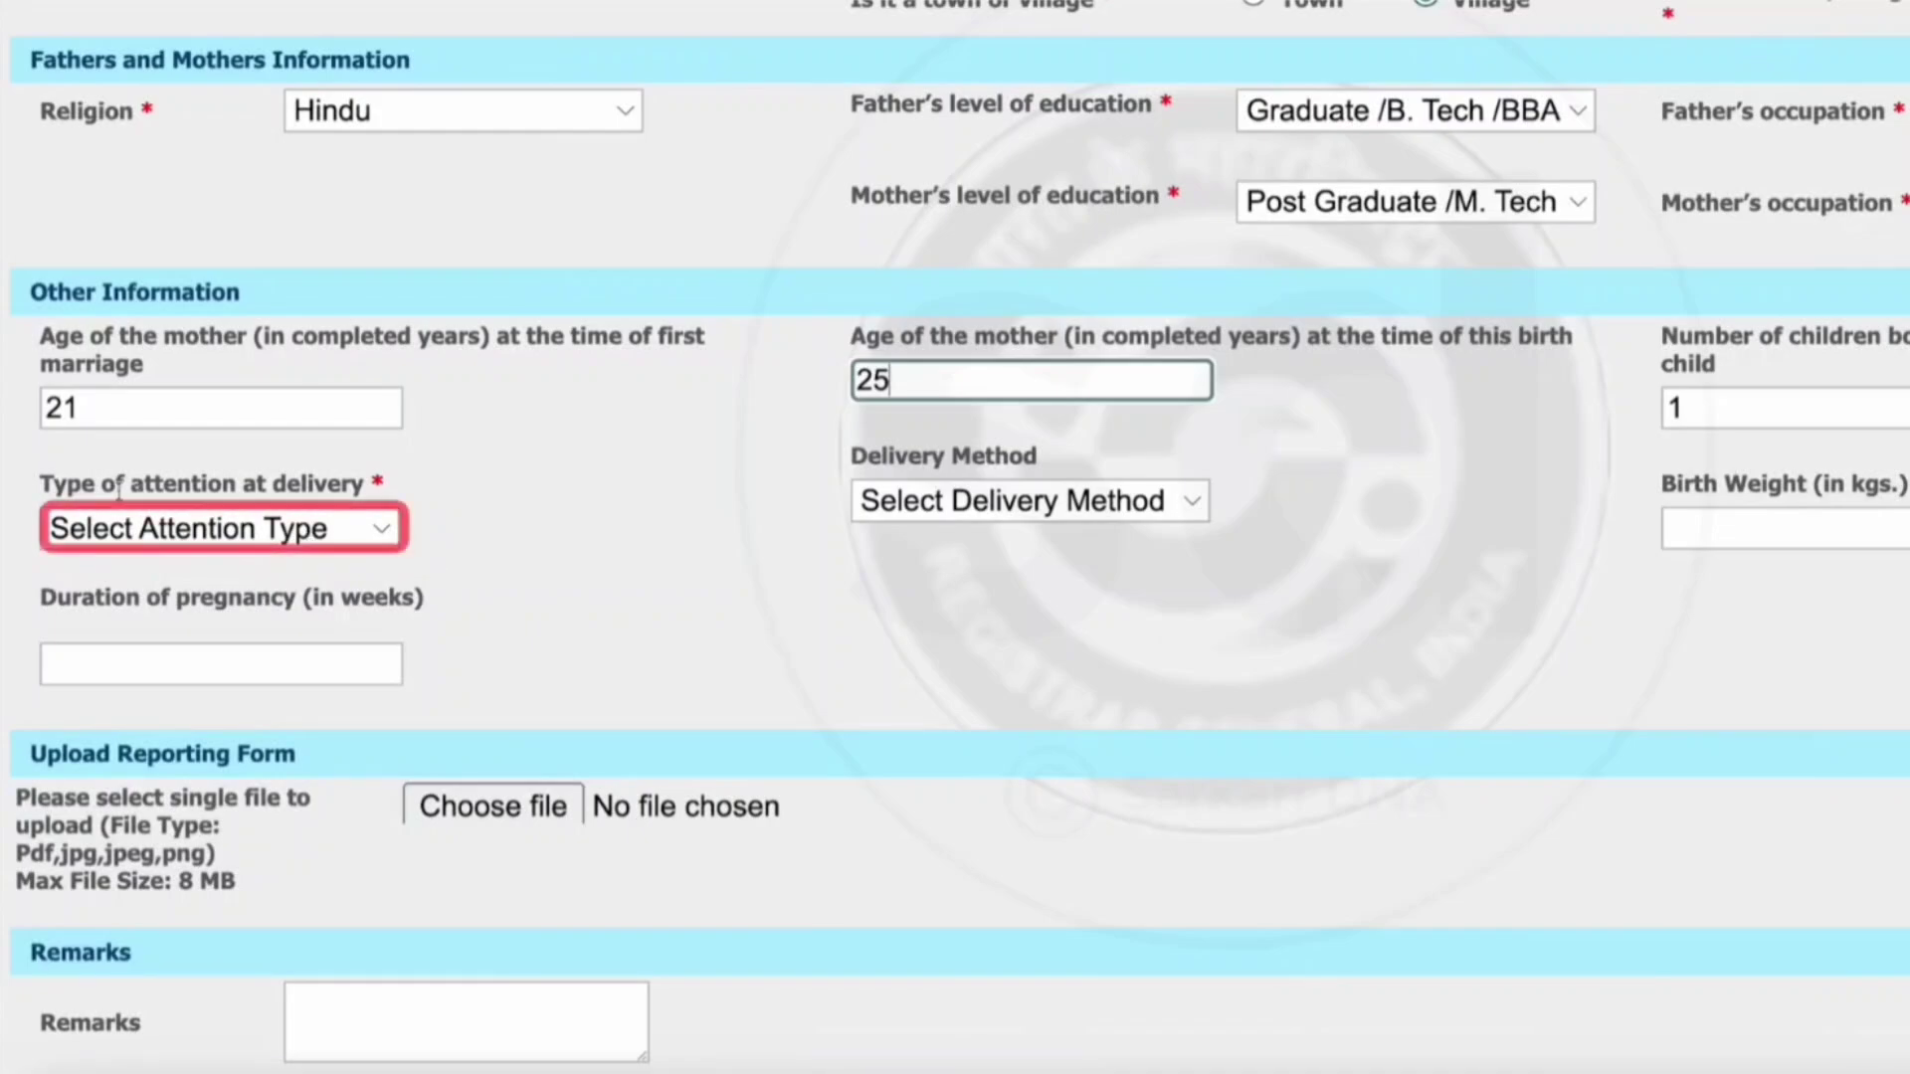
# - Set the type of attention at delivery to Traditional Birth Attendant and the delivery method to Normal
pyautogui.click(257, 528)
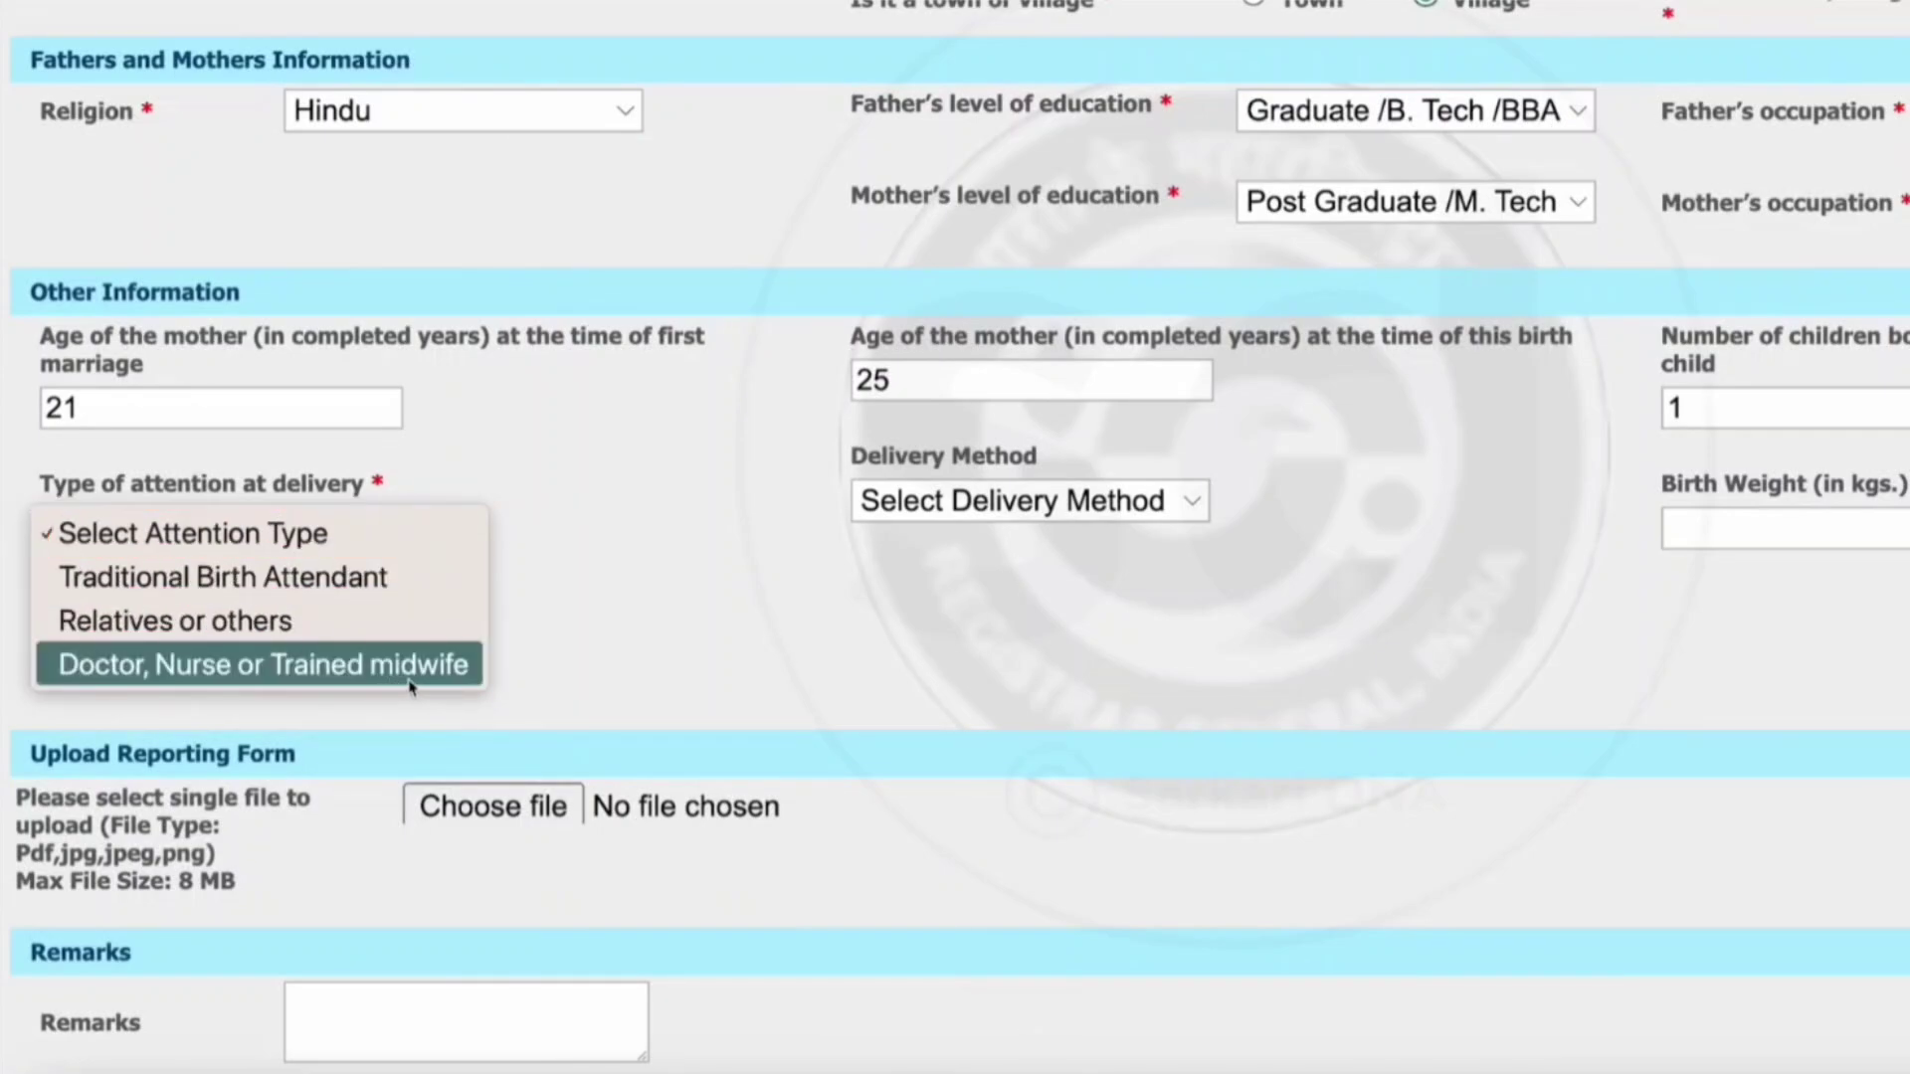
pyautogui.click(274, 585)
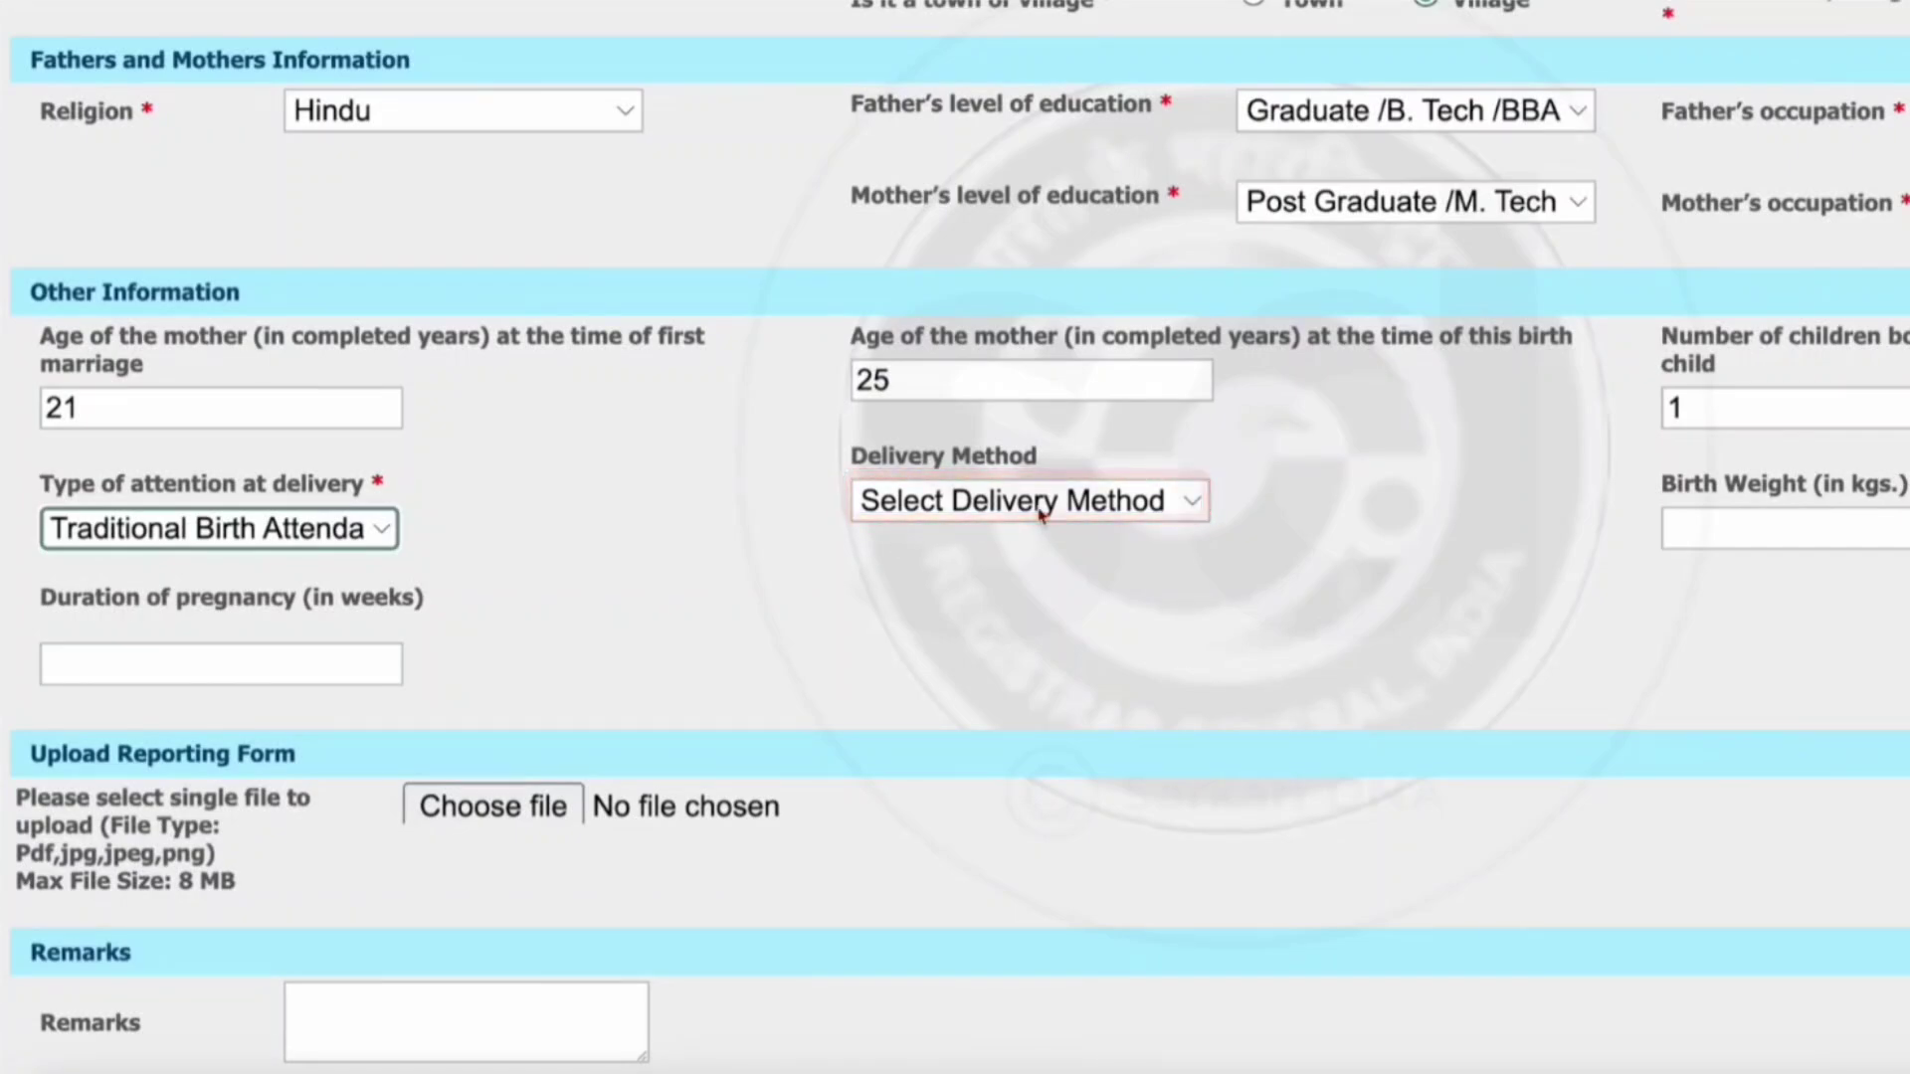
pyautogui.click(1043, 509)
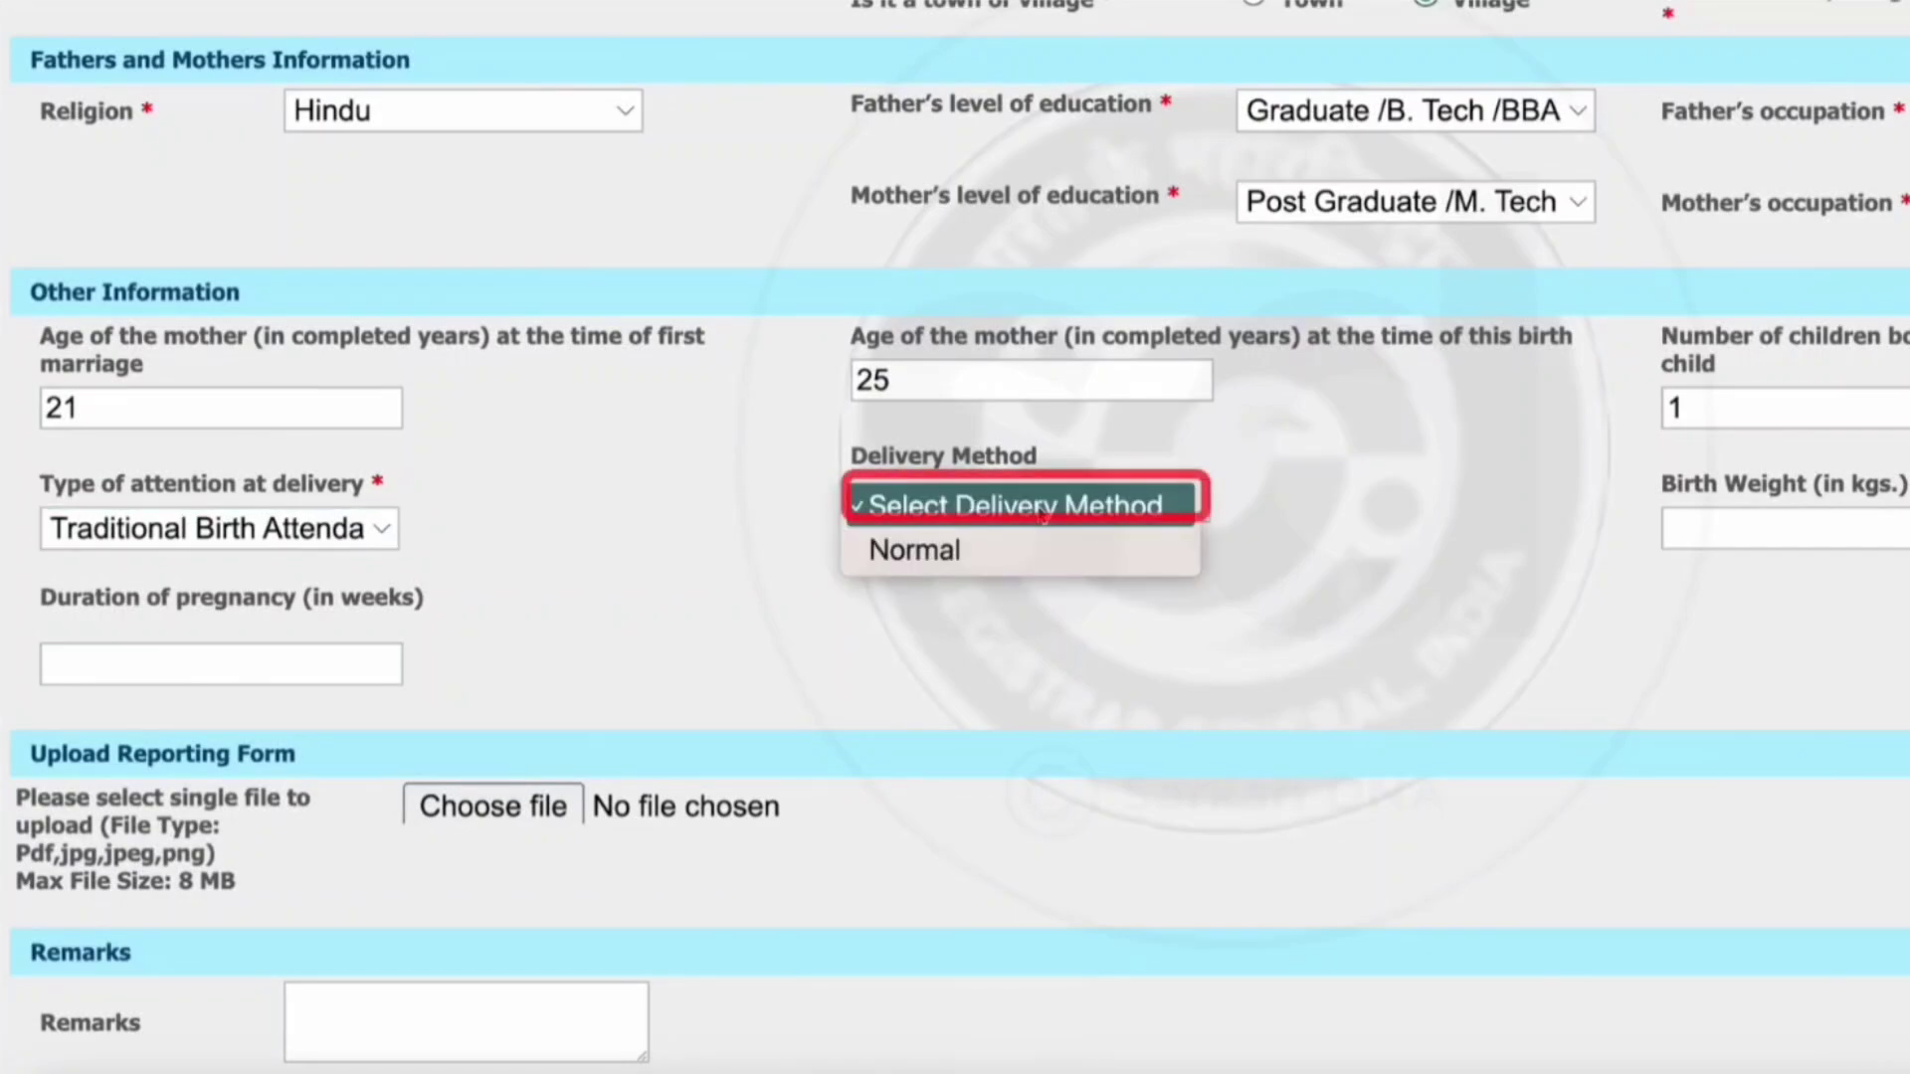
pyautogui.click(922, 558)
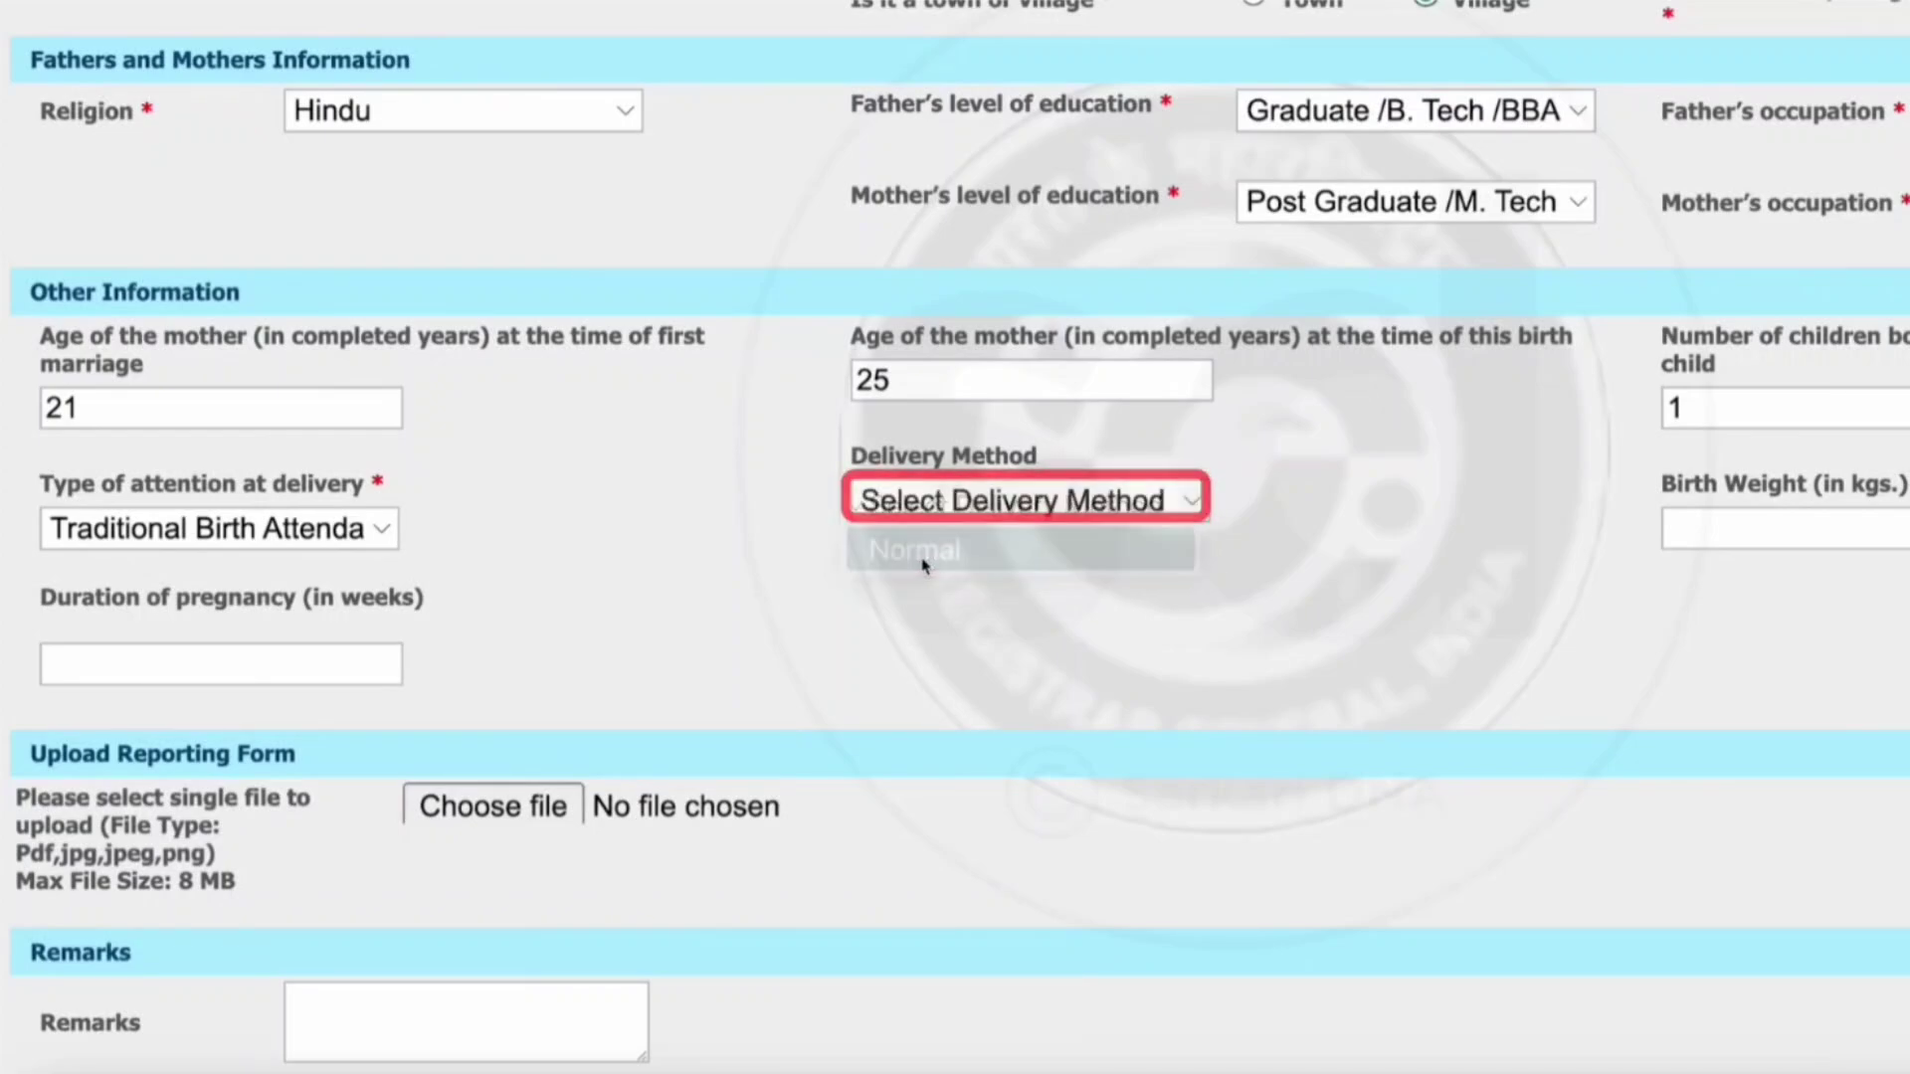
# - Enter a birth weight of 3.000 kg and a pregnancy duration of 32 weeks
pyautogui.click(1830, 530)
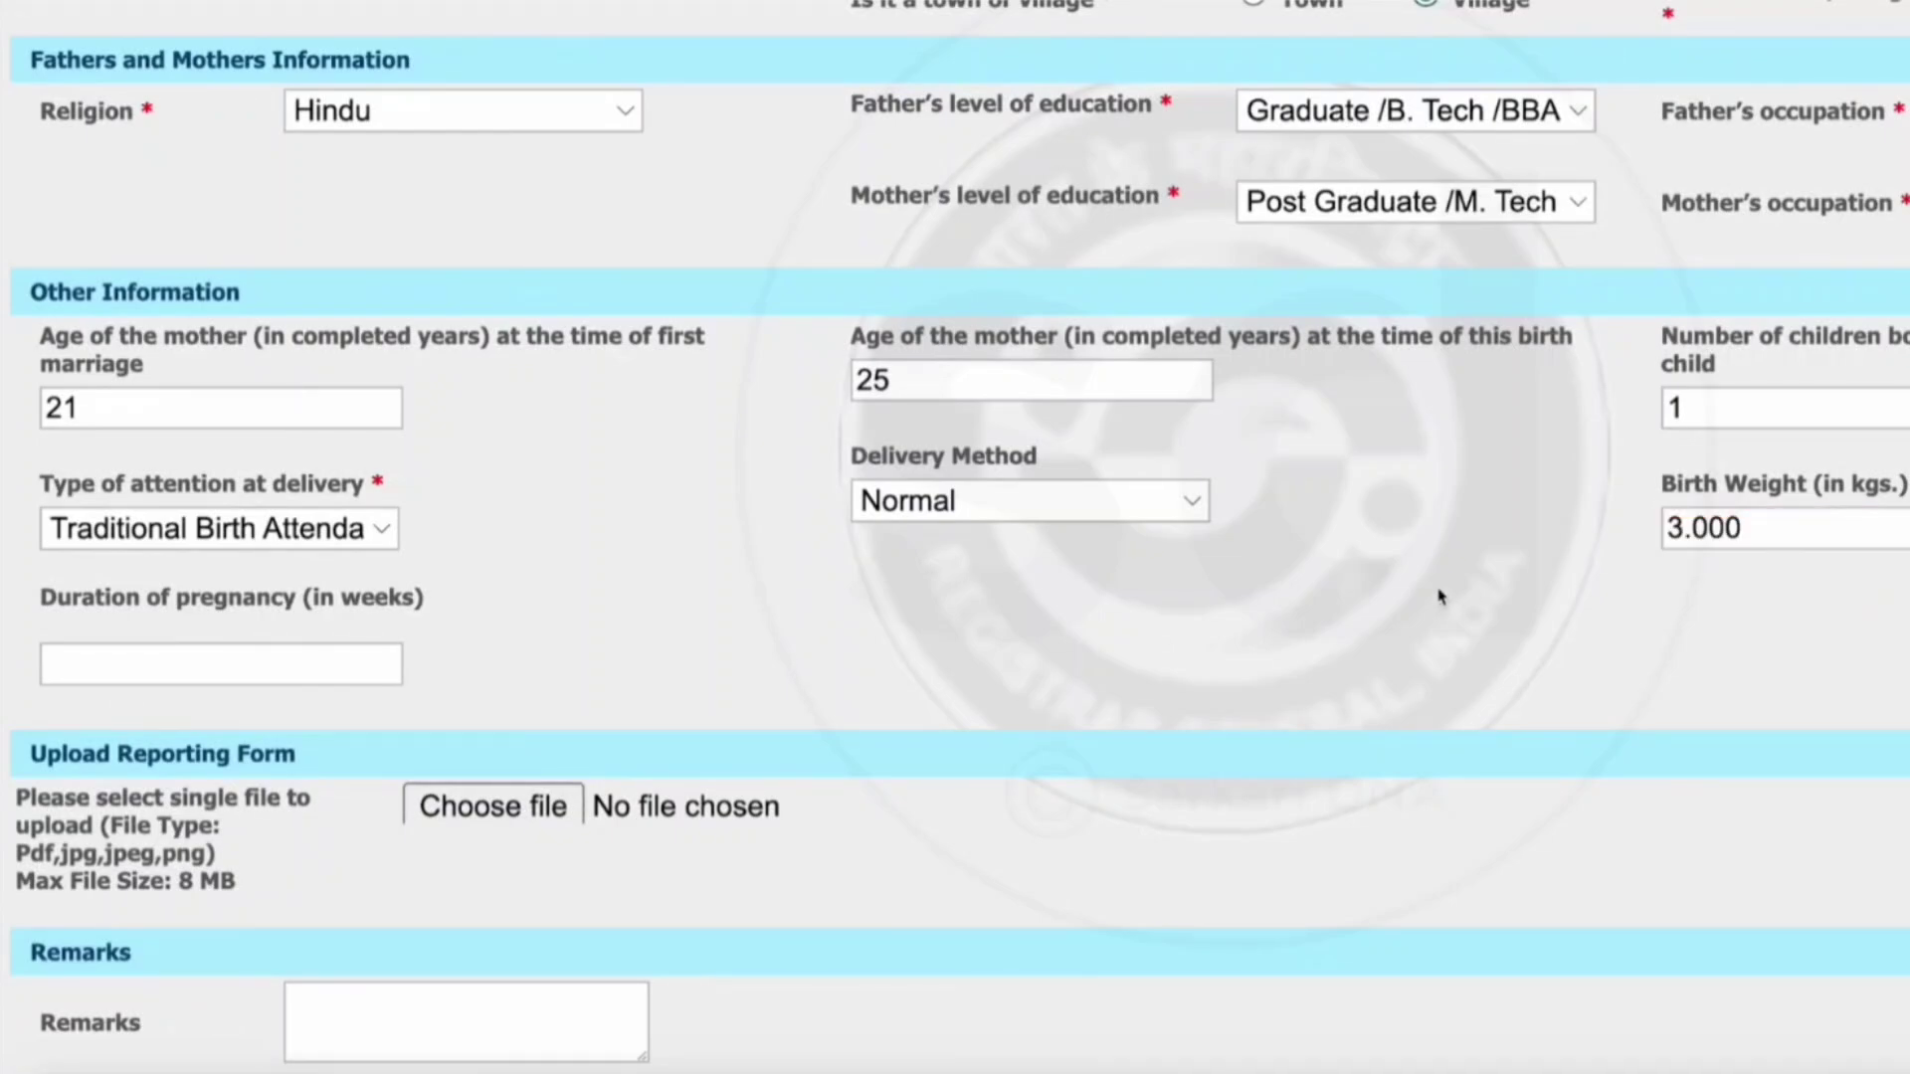
pyautogui.scroll(-3, 1440, 597)
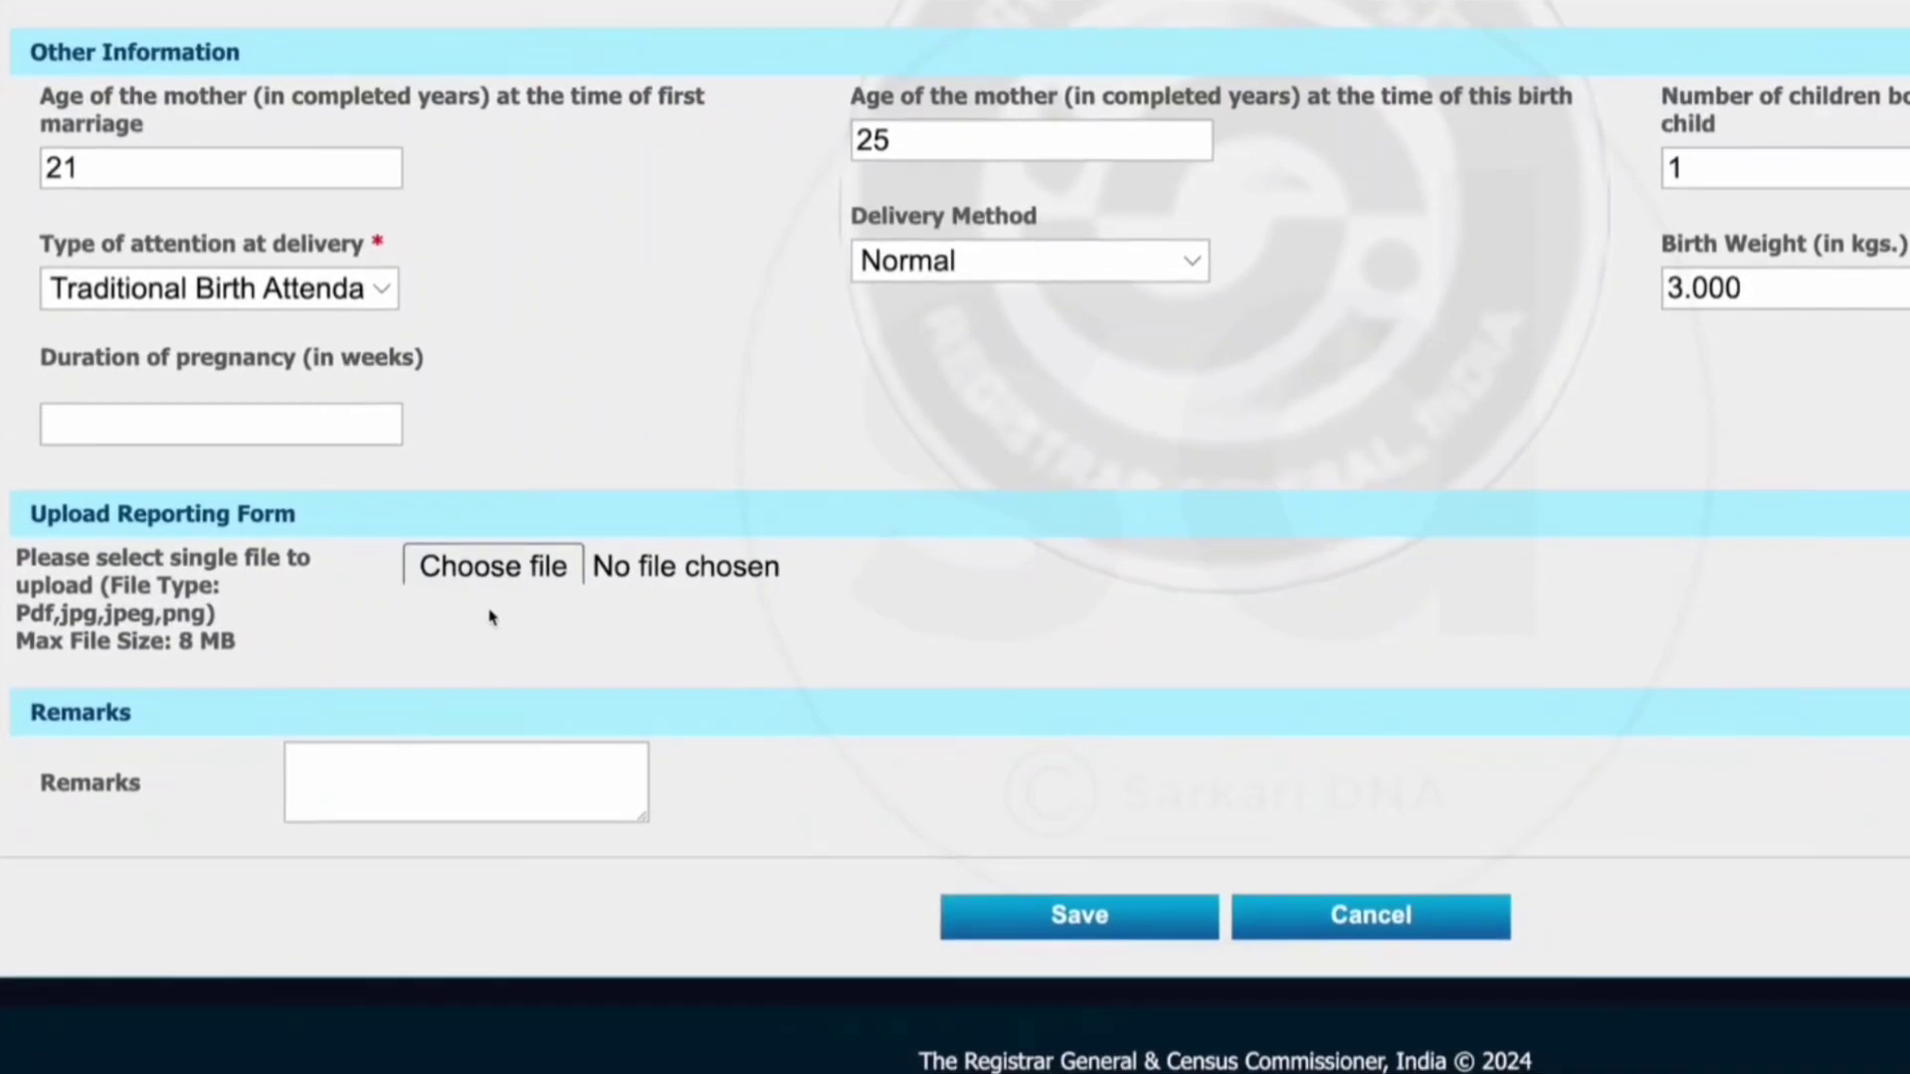
pyautogui.click(194, 413)
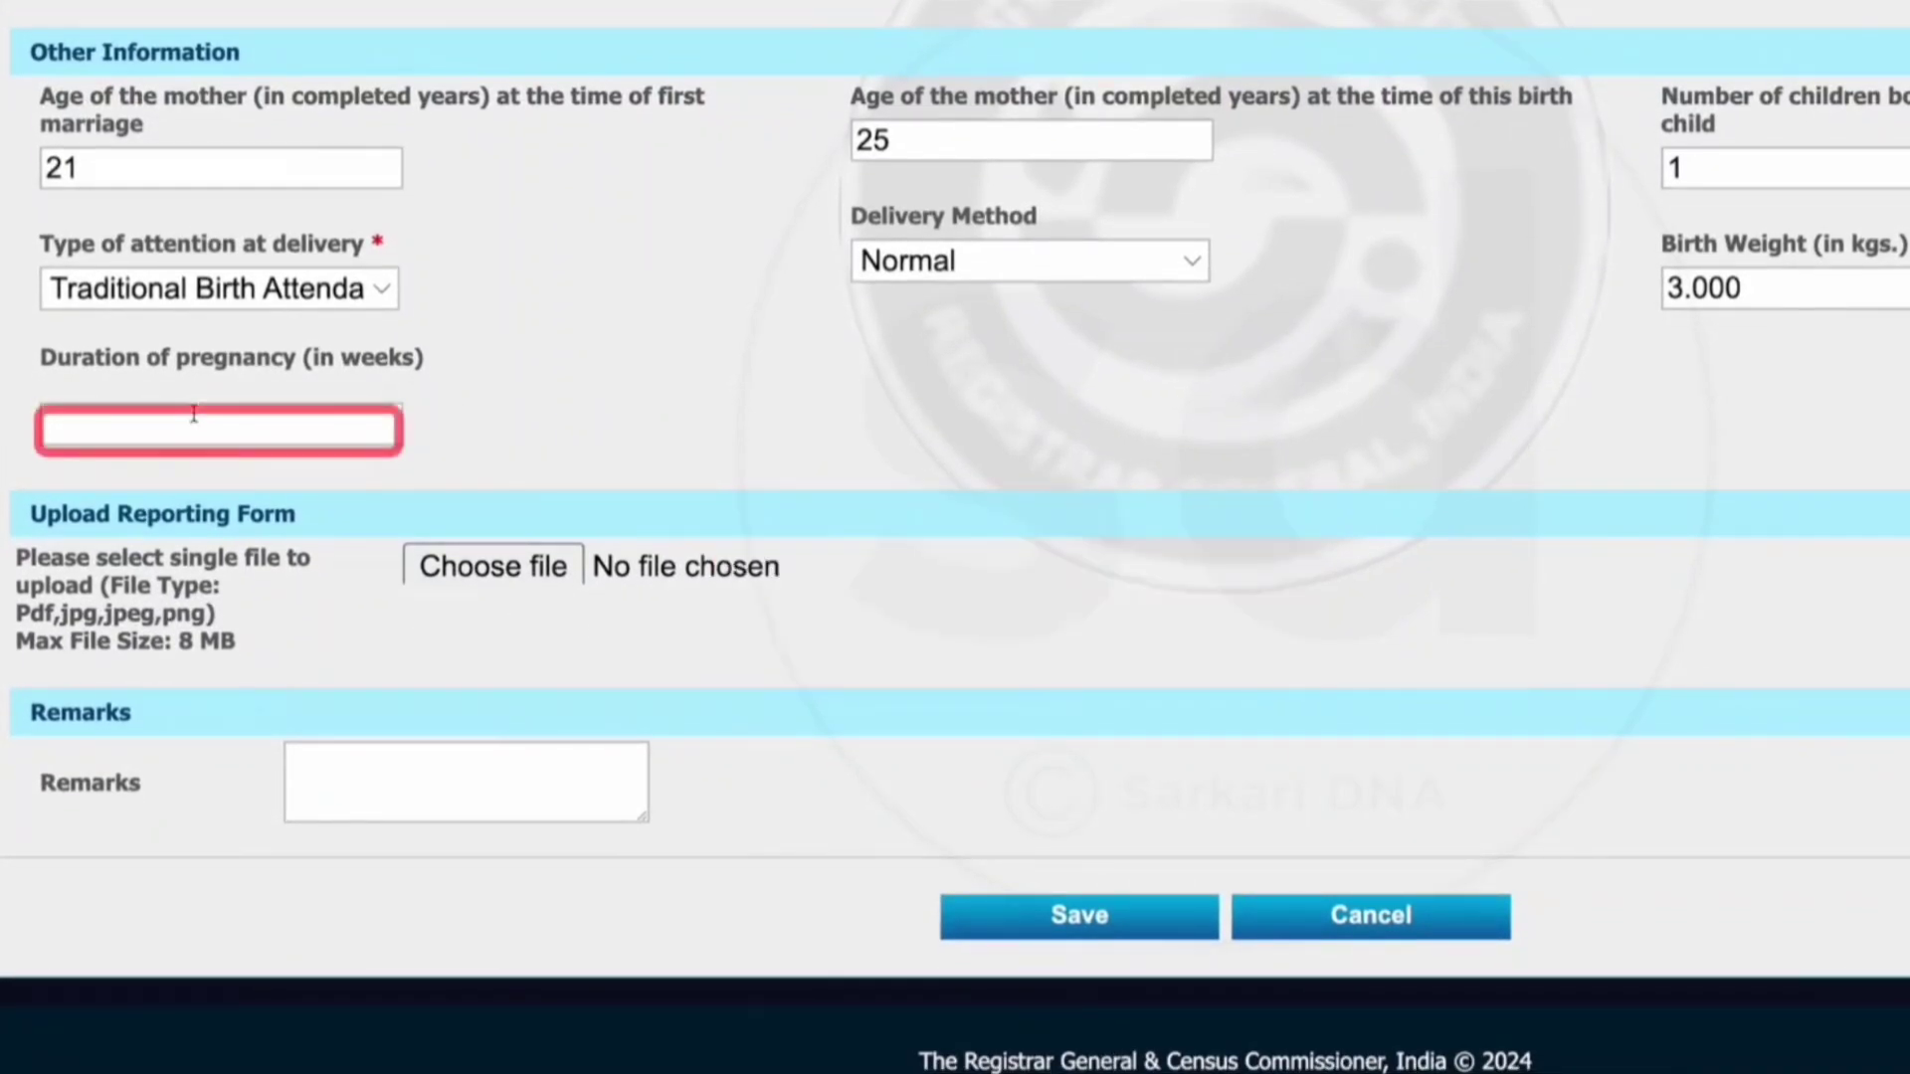
pyautogui.write('32')
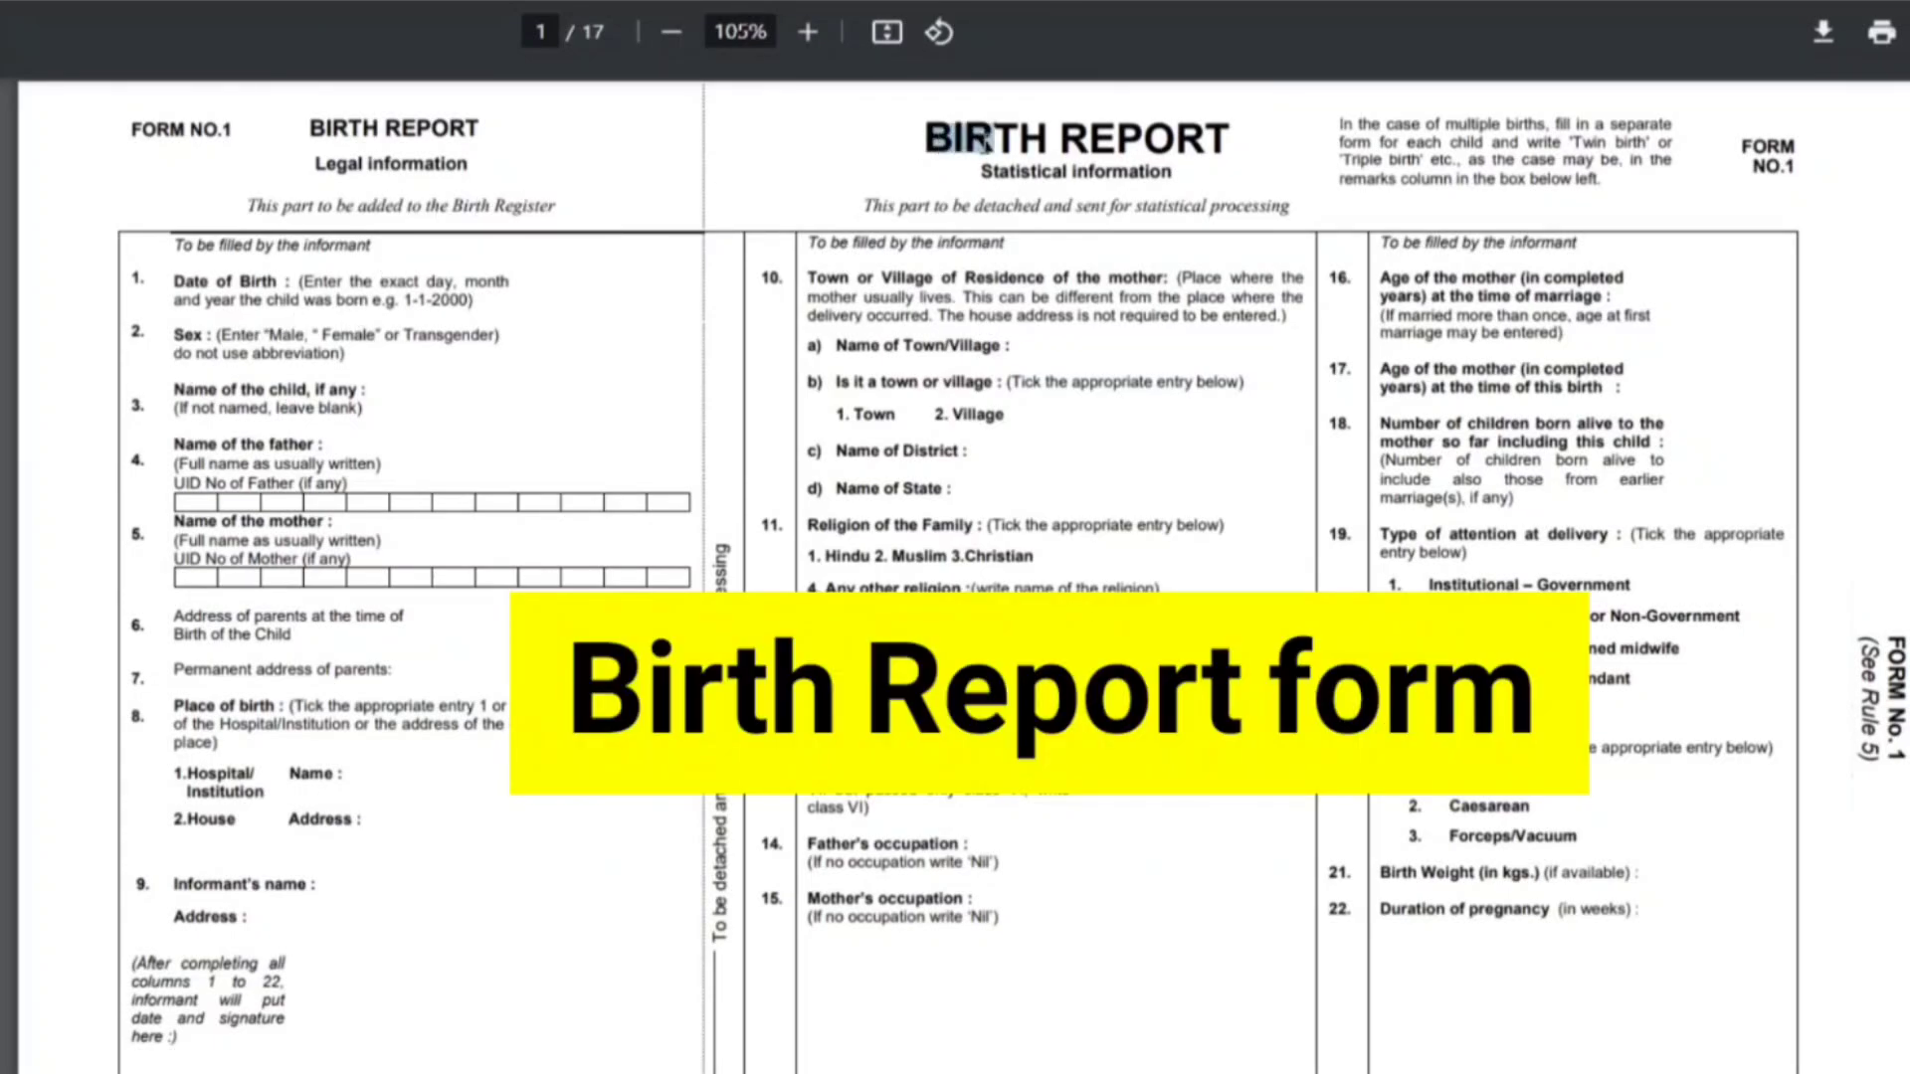
# - Attach the receipt PDF as the reporting form and enter GOOD in the remarks
pyautogui.moveTo(1212, 142); pyautogui.dragTo(1268, 145)
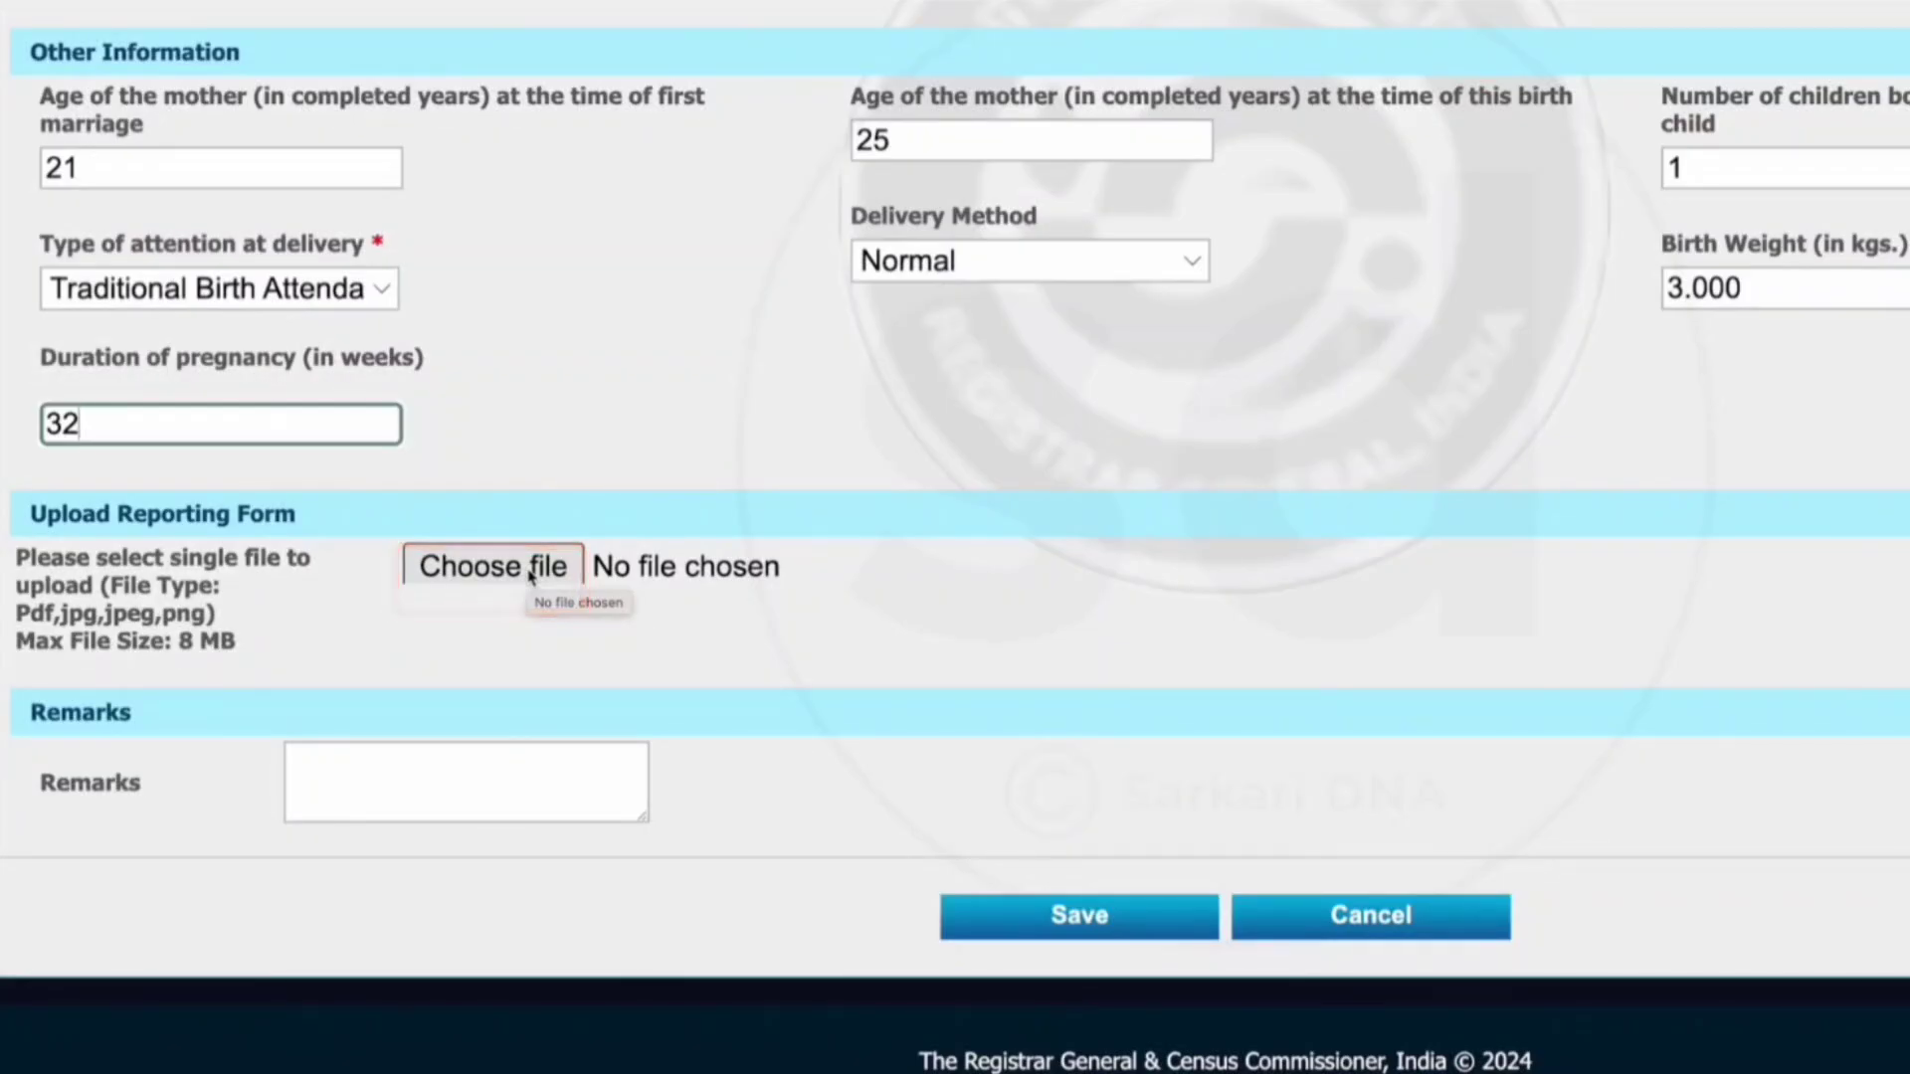
pyautogui.click(530, 577)
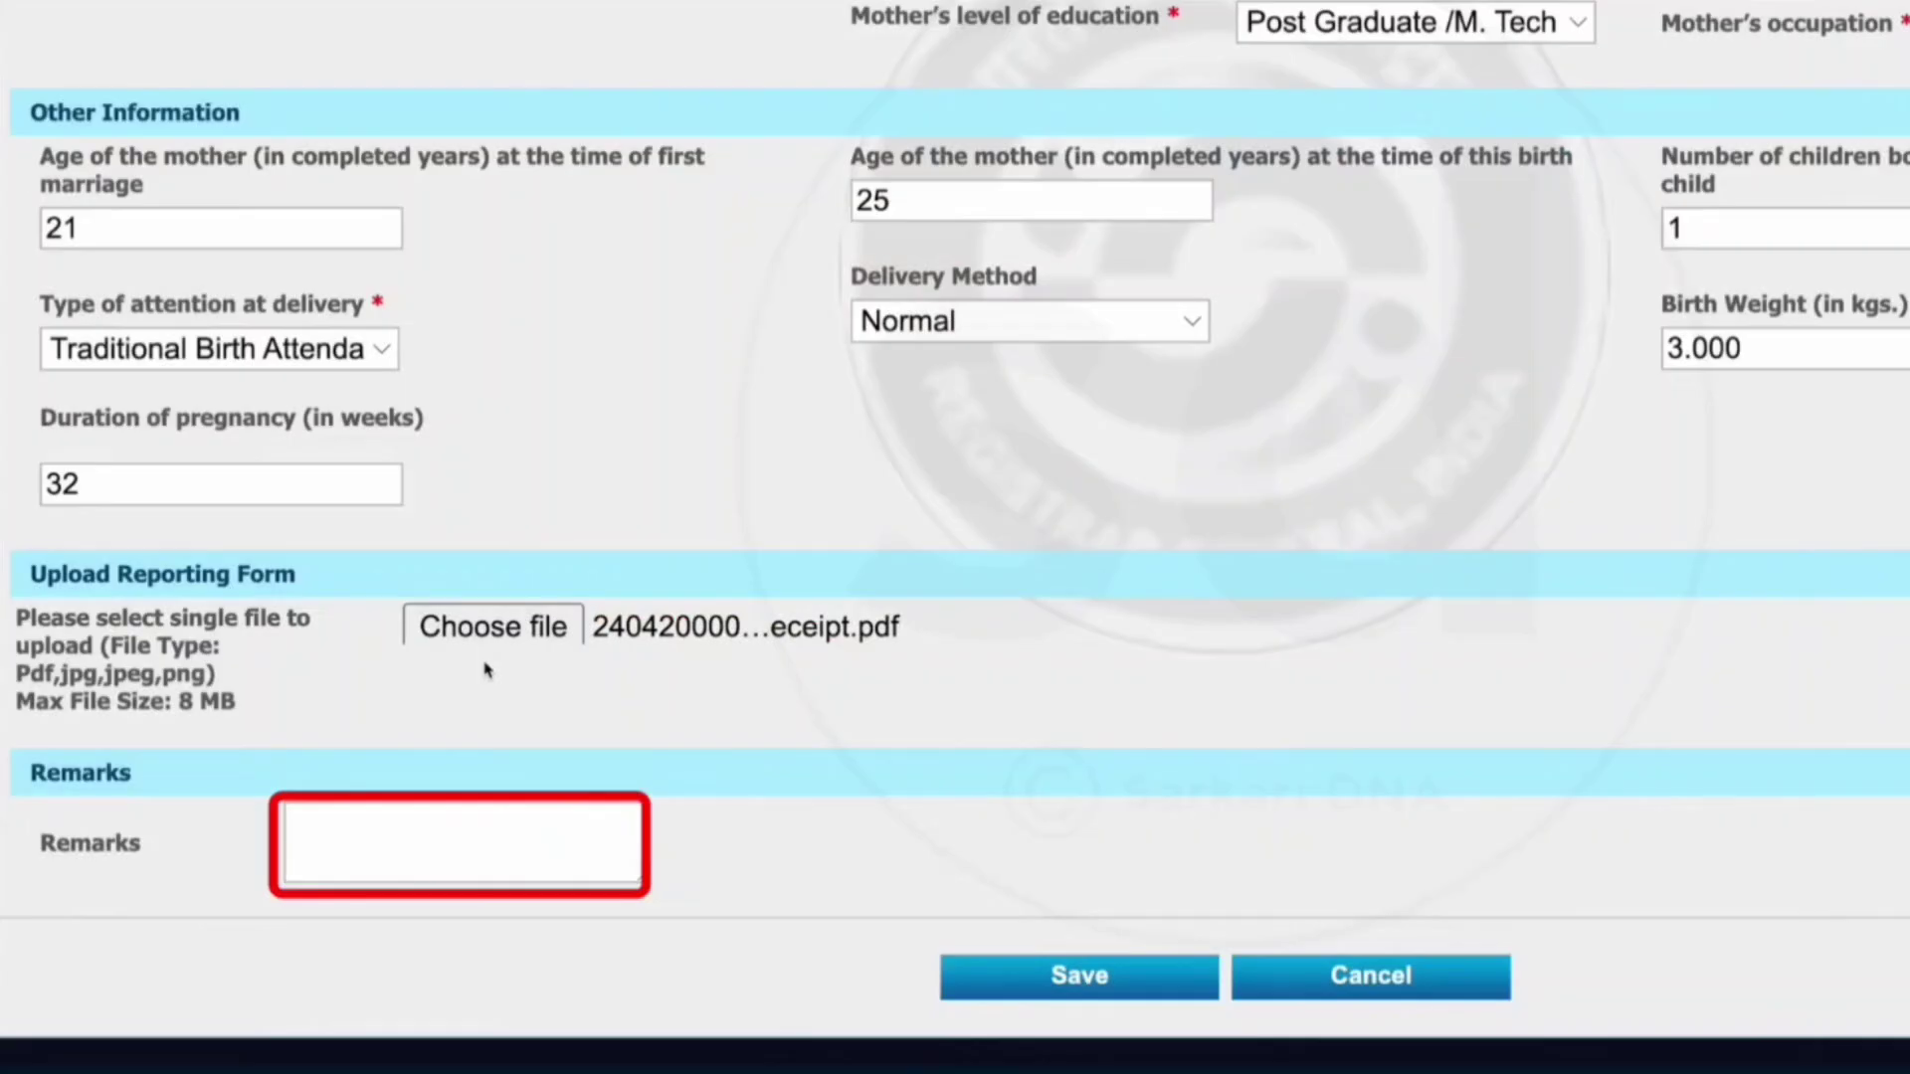
pyautogui.write('GOOD')
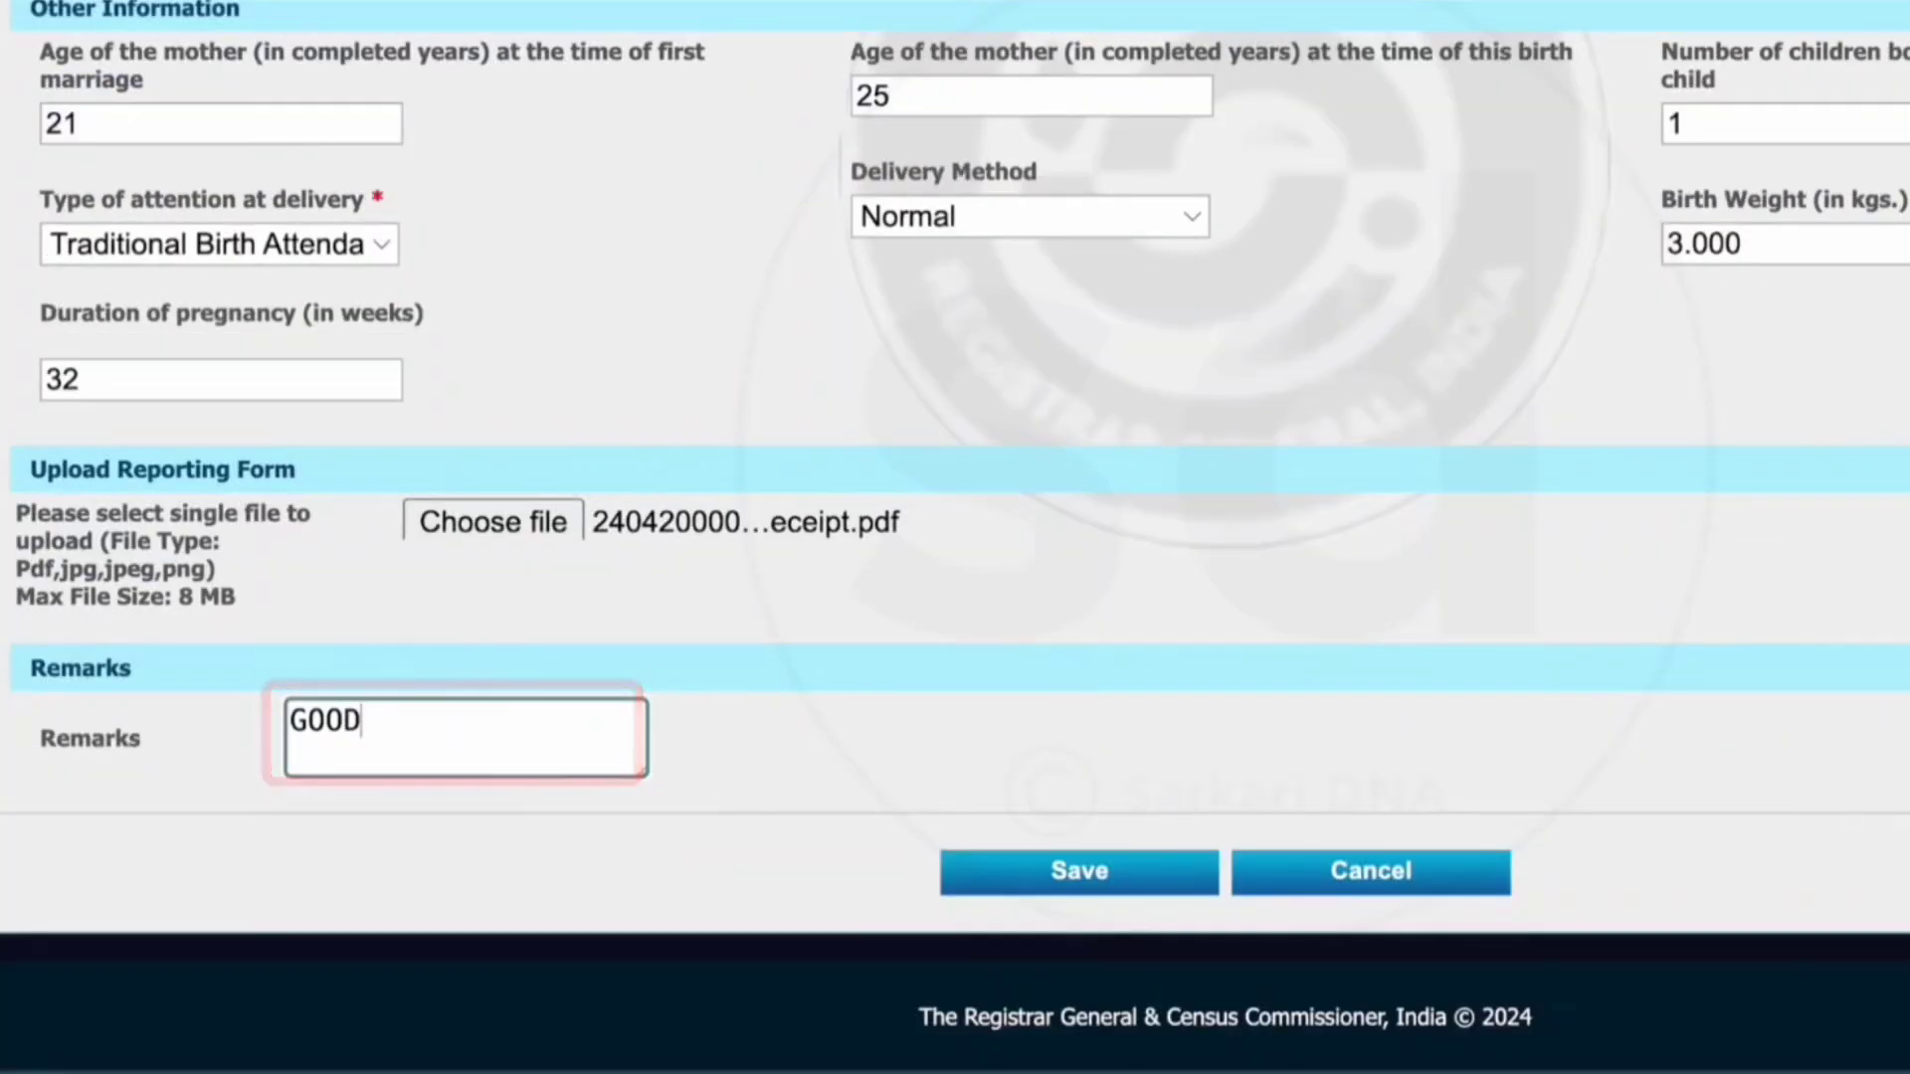